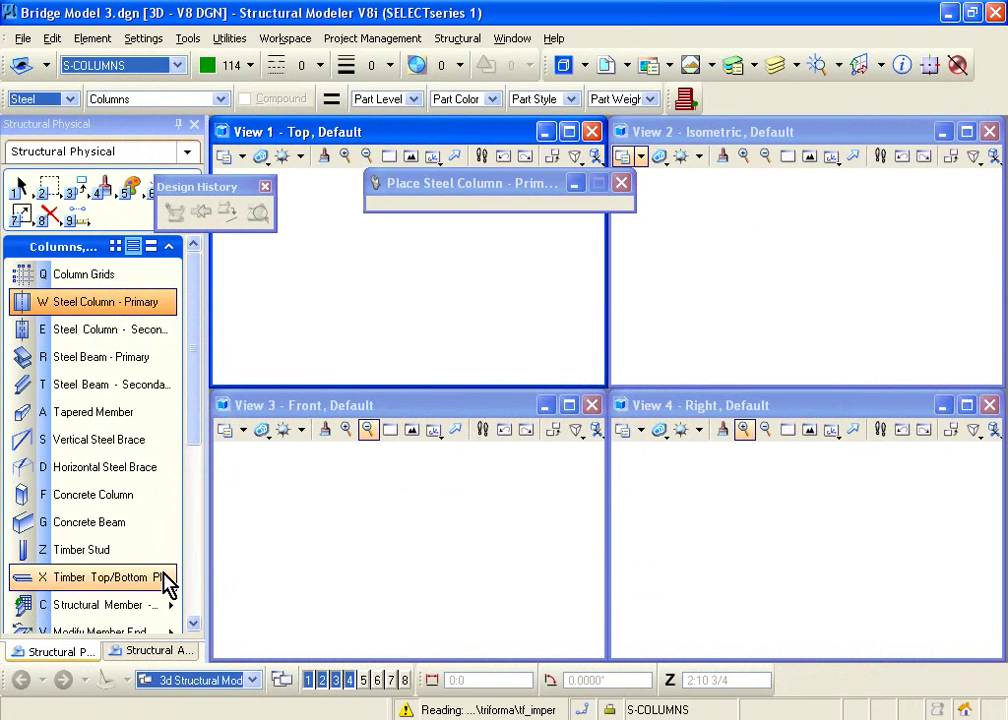
key("alt+Tab")
key("alt+Tab")
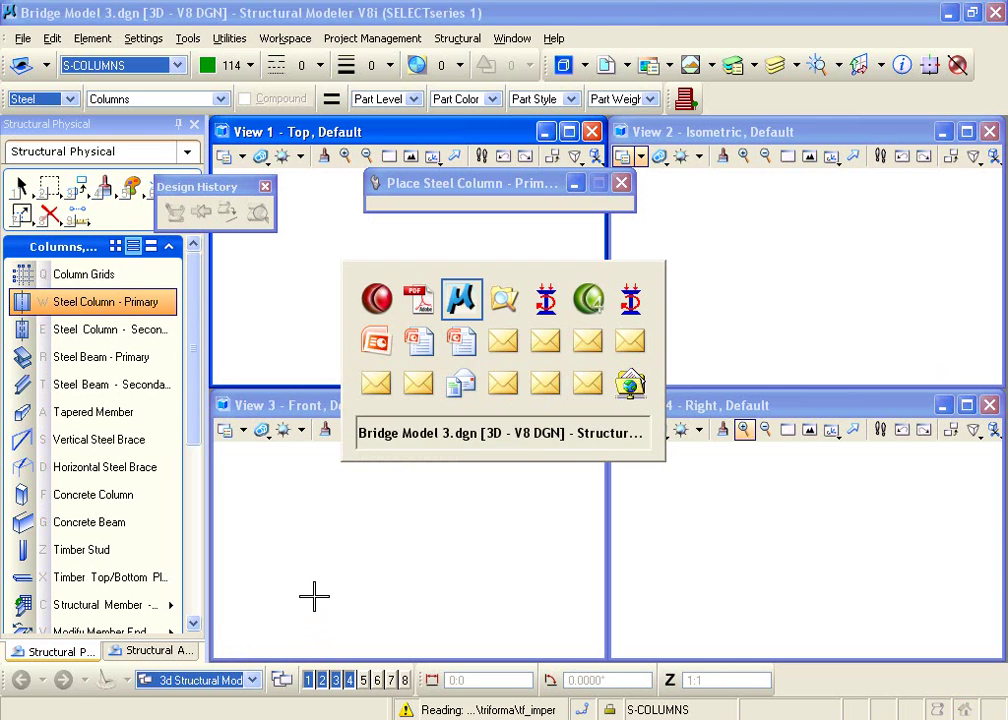
key("alt+Tab")
key("alt+Tab")
key("alt+Tab")
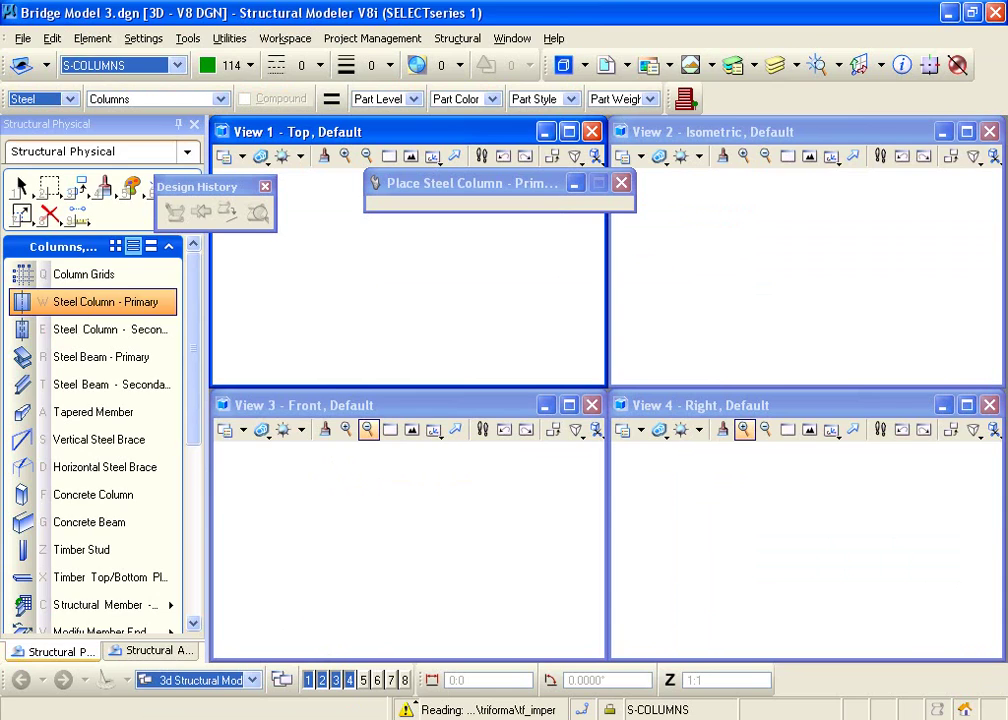
- Launch the Notepad text editor
key("super")
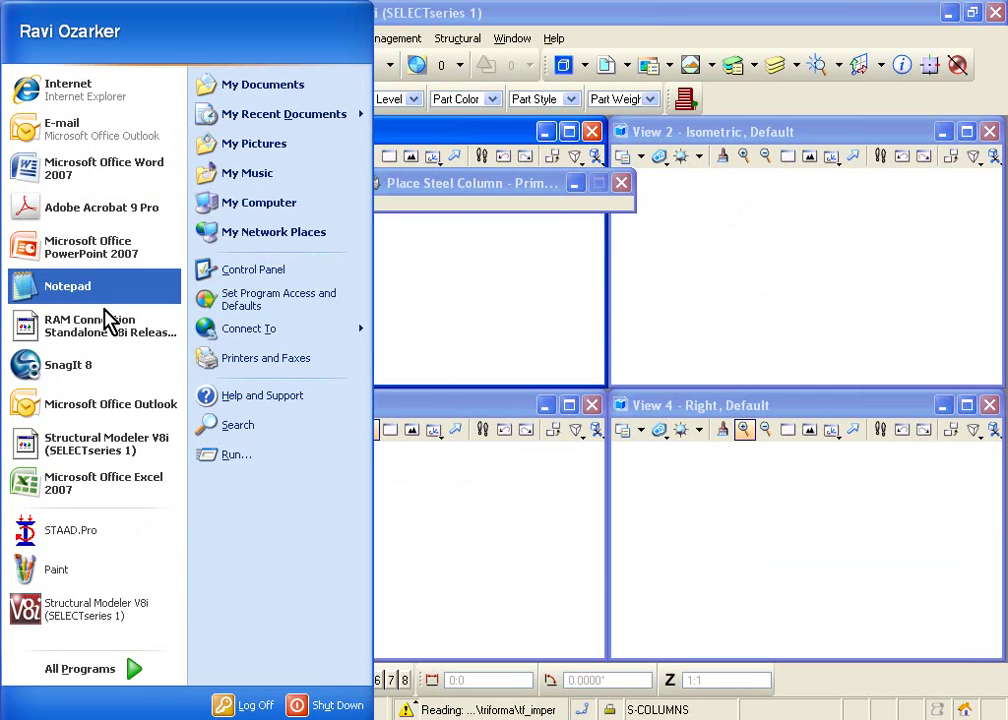
left_click(67, 668)
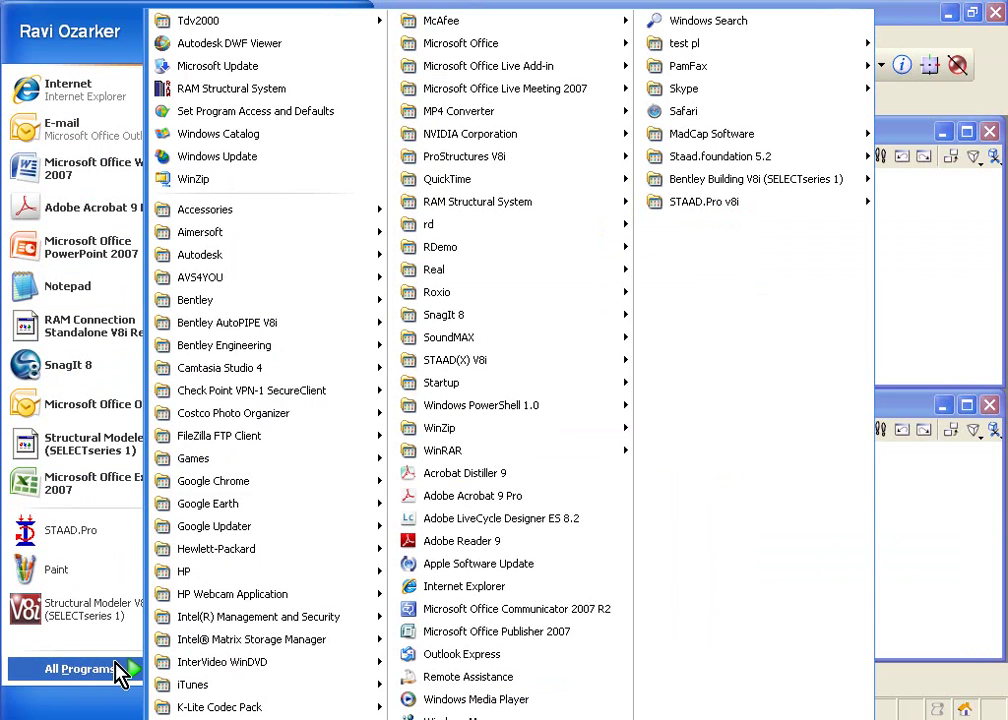
mouse_move(375, 222)
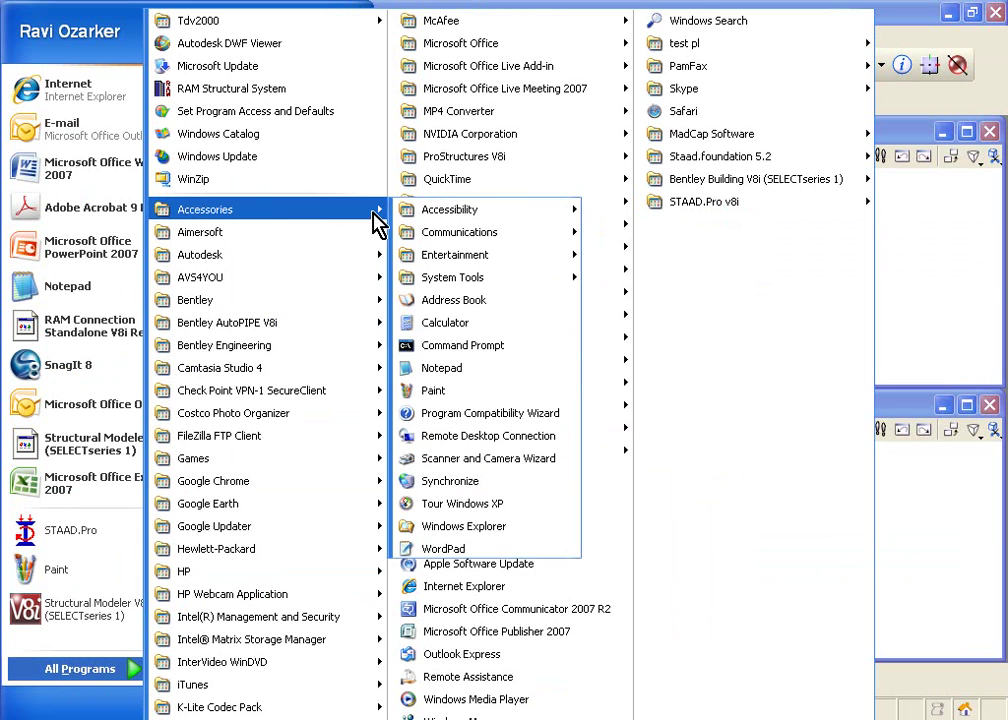
left_click(463, 368)
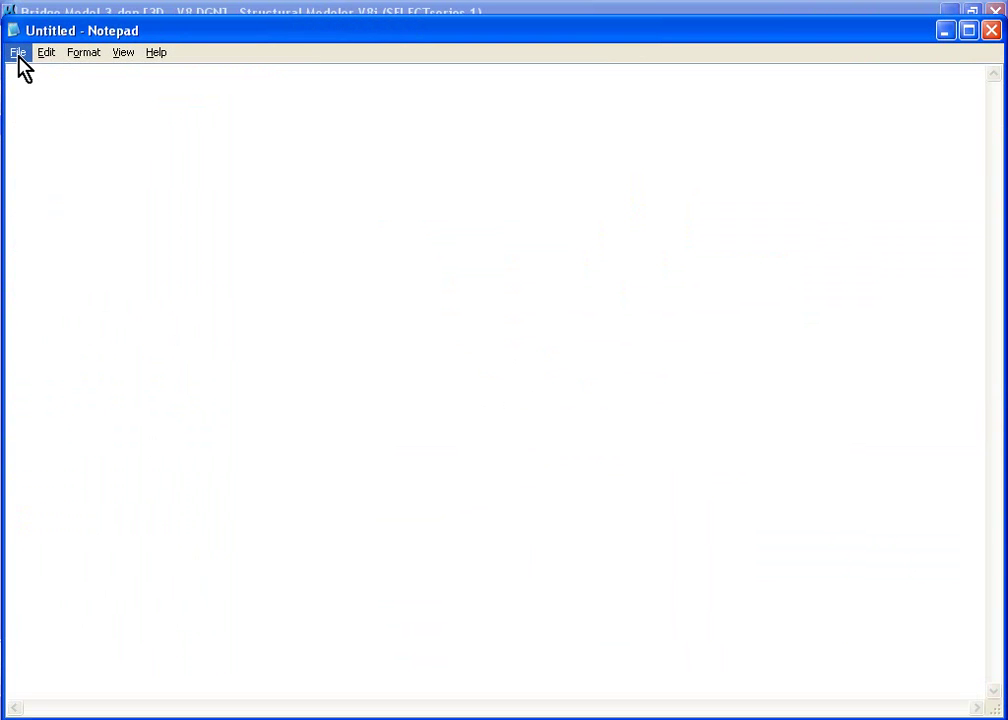
- Start opening an existing file and browse to the training folder on drive C:
left_click(18, 53)
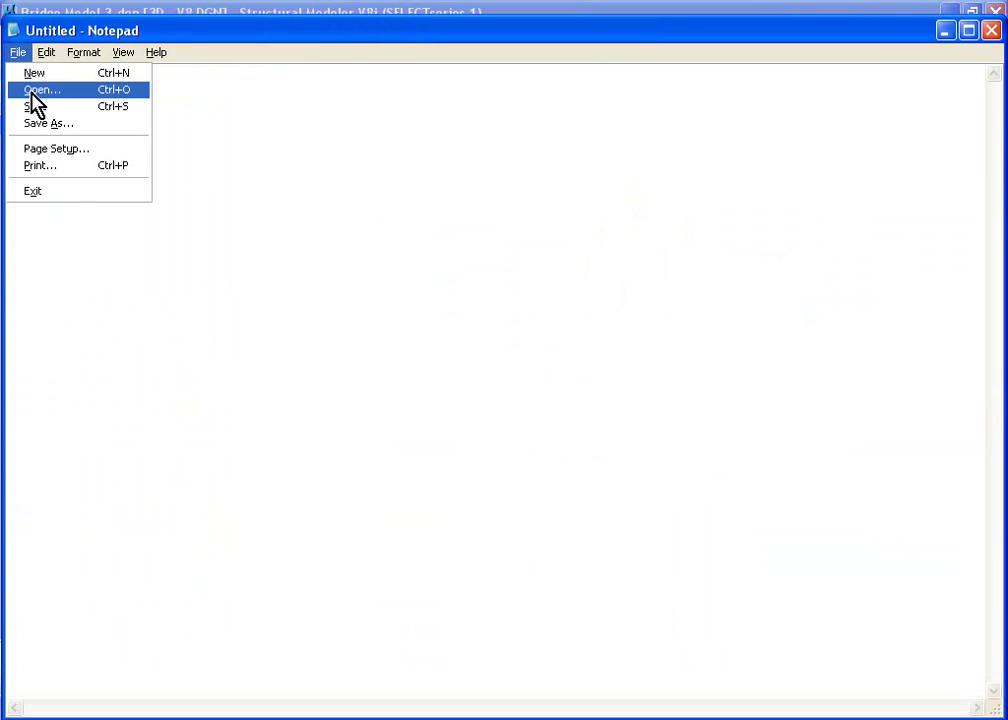
left_click(34, 90)
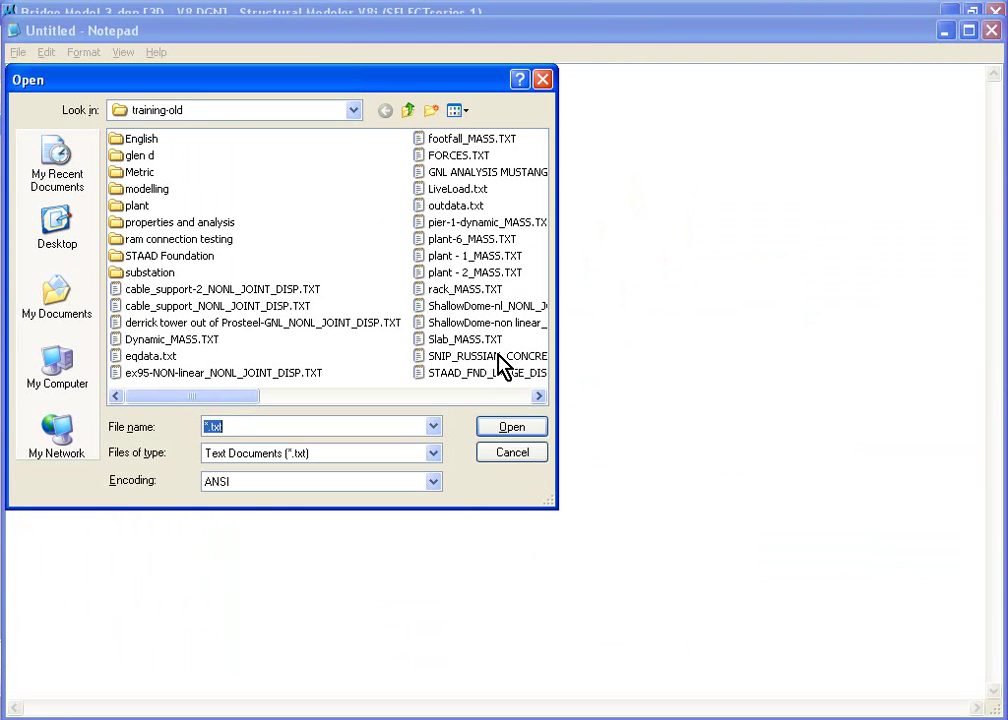
left_click(286, 125)
left_click(272, 193)
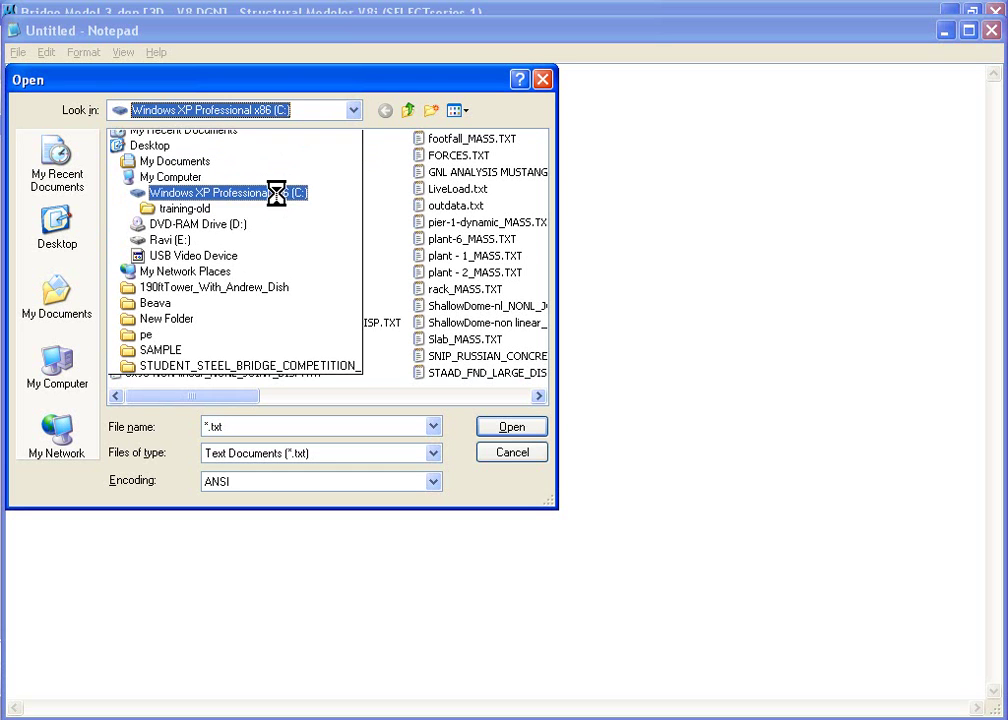
left_click(196, 205)
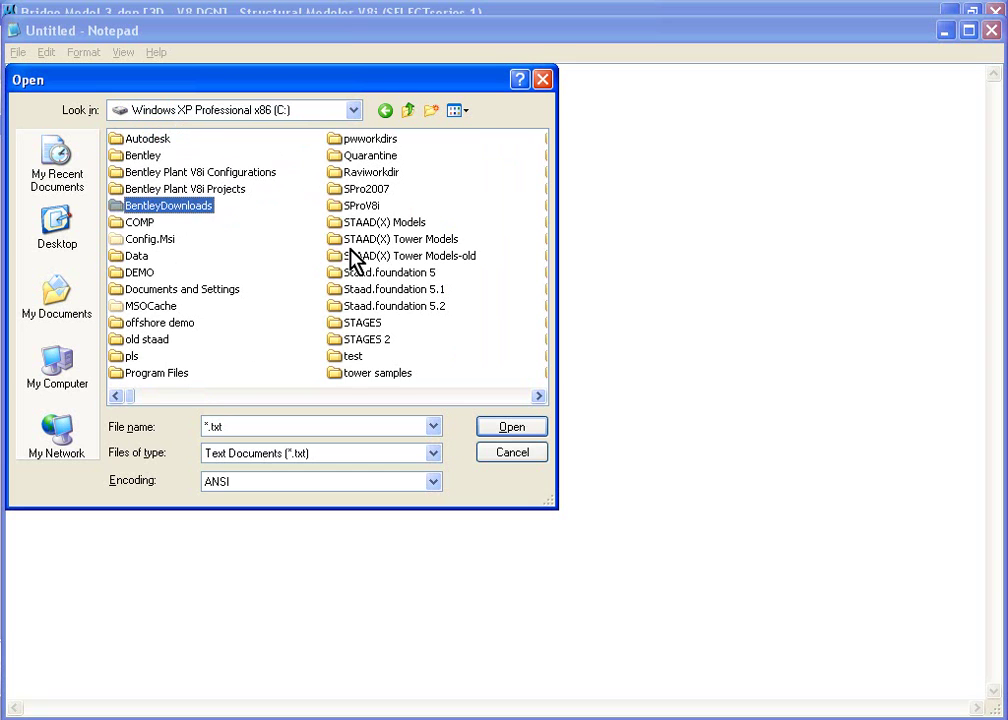
key("t")
key("t")
key("t")
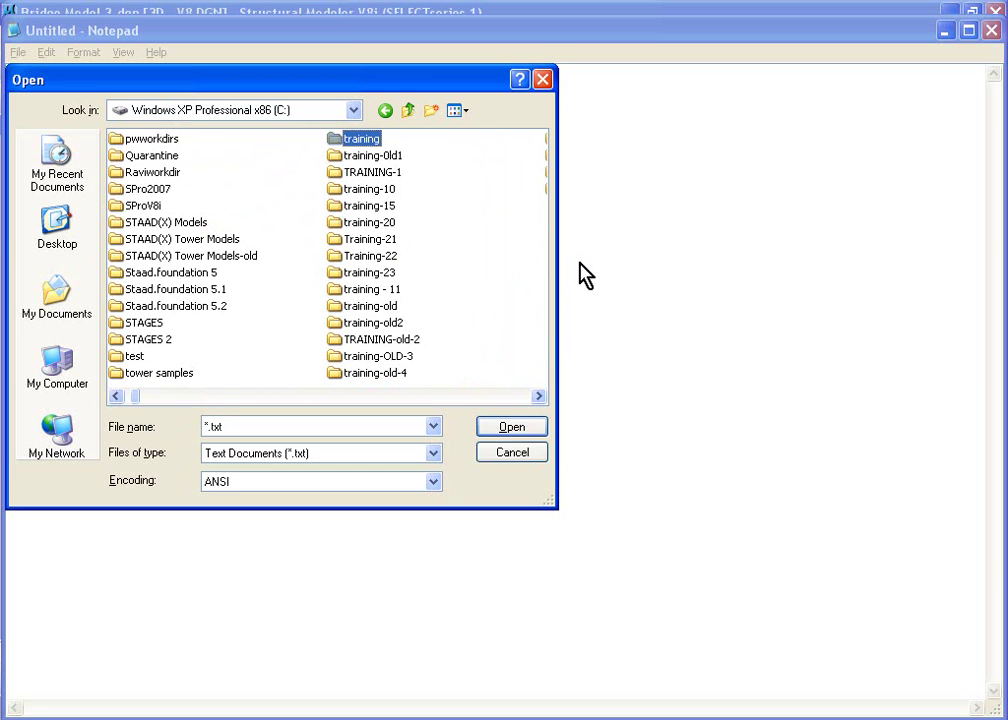
key("t")
key("t")
key("t")
key("t")
key("t")
key("t")
key("t")
key("t")
key("t")
key("t")
key("t")
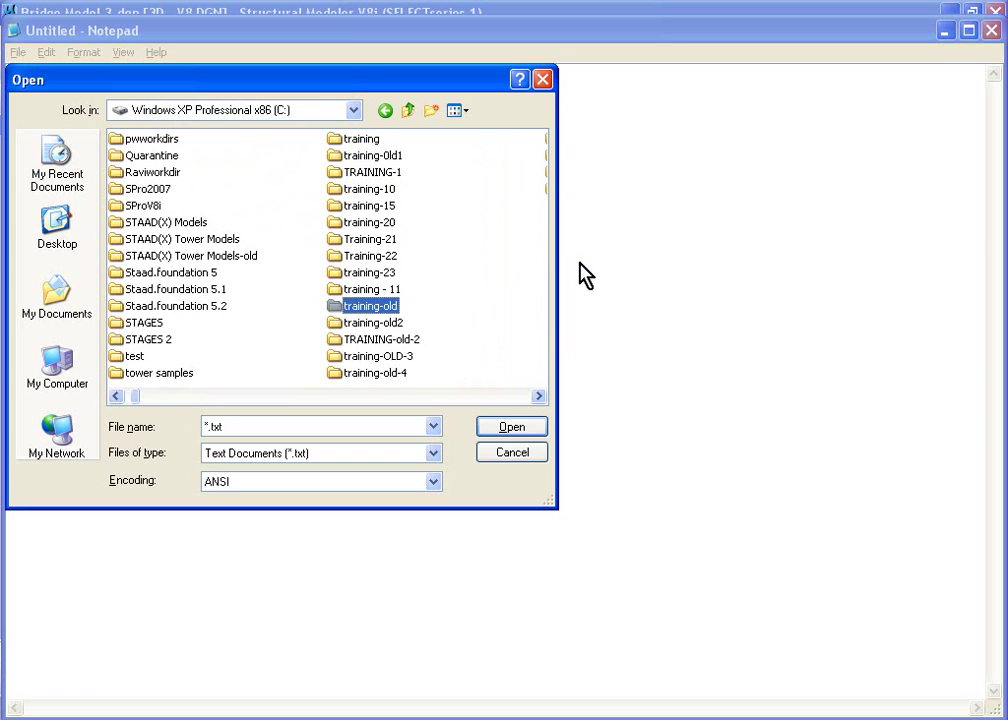
key("Down")
key("Down")
key("Down")
key("Up")
key("Up")
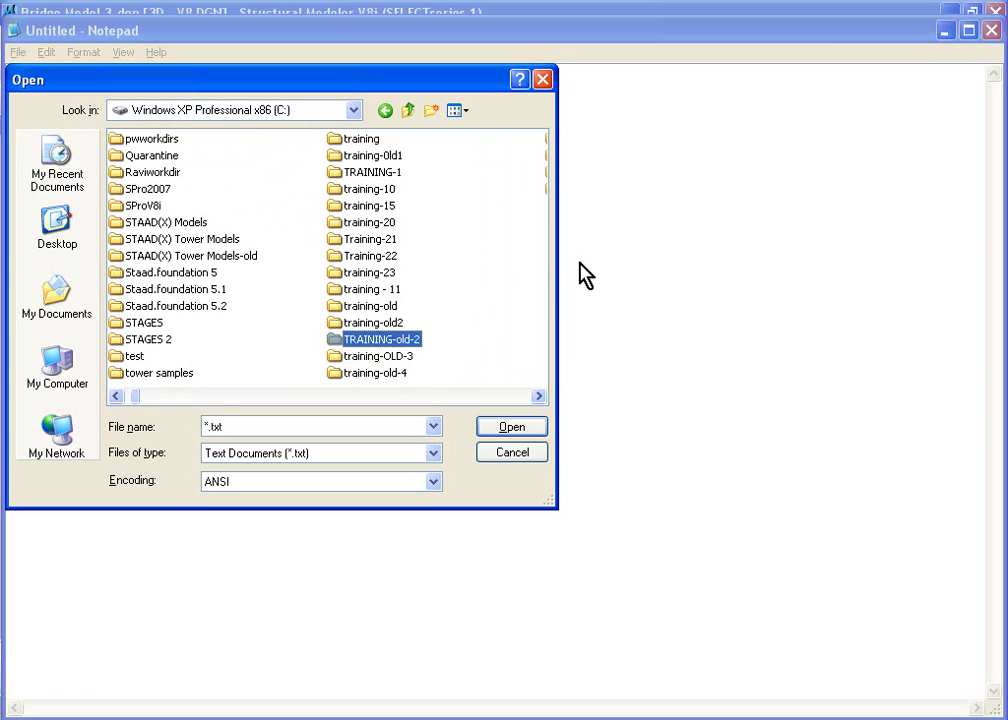
key("Up")
key("Up")
key("Up")
key("Up")
key("Up")
key("Up")
key("Up")
key("Up")
key("Up")
key("Up")
key("Up")
key("Up")
key("Return")
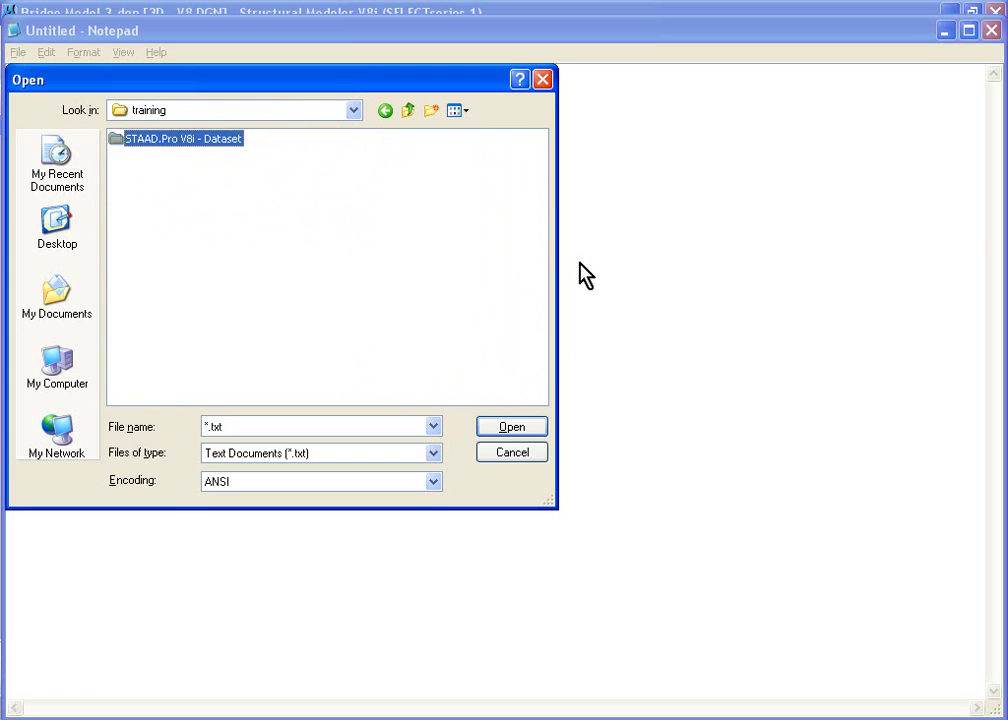
- Filter the folder's files by *.std and open My Bridge_8.std
left_click(292, 421)
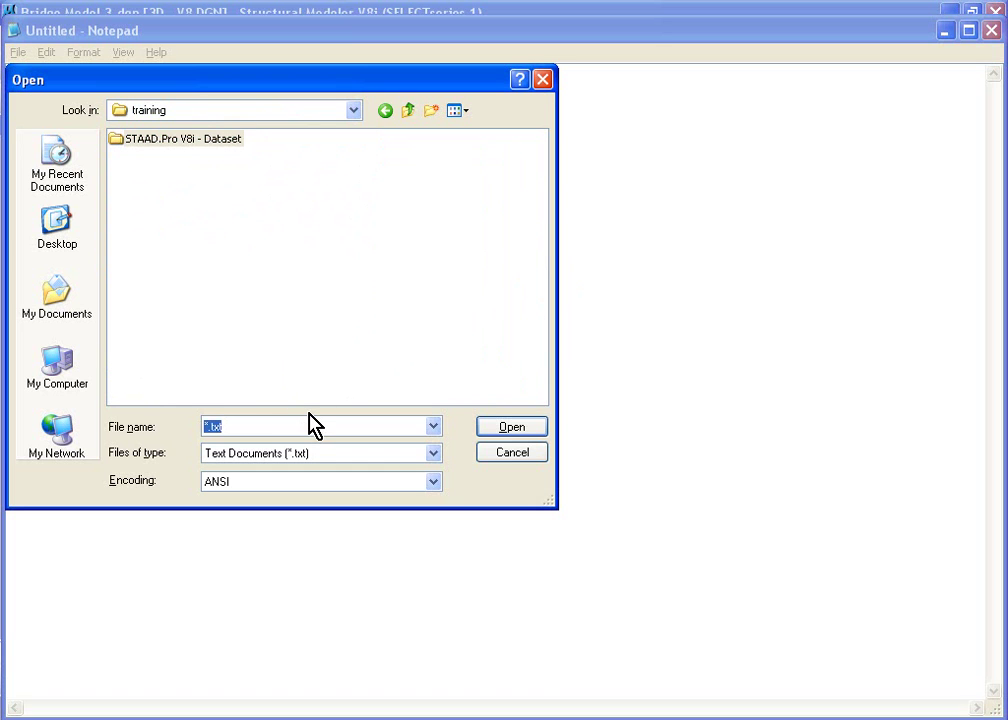
type("*.std")
key("Return")
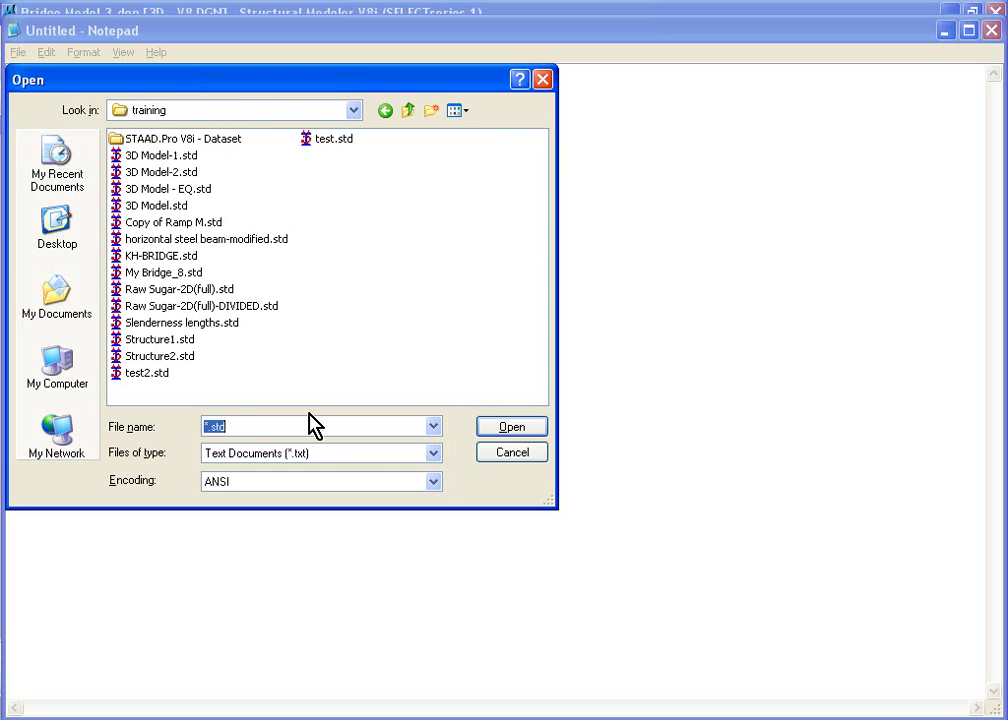
left_click(165, 272)
left_click(515, 428)
- Delete everything from the CONSTANTS line through CHECK CODE ALL, keeping the member properties and the FINISH line
scroll(305, 280, "down", 17)
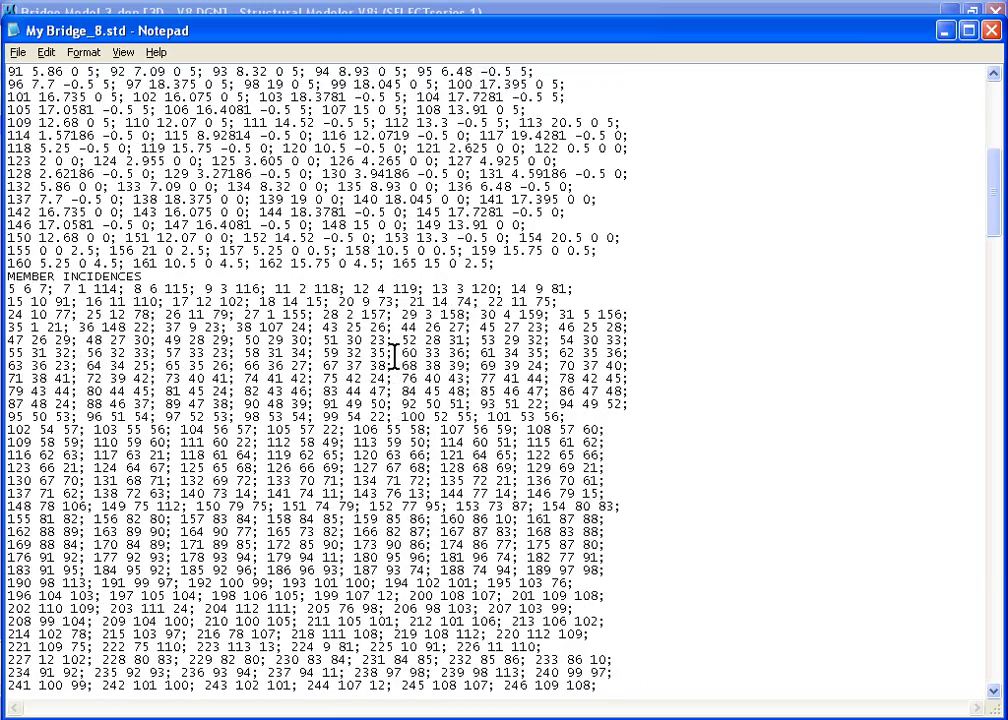
left_click_drag(993, 245, 990, 340)
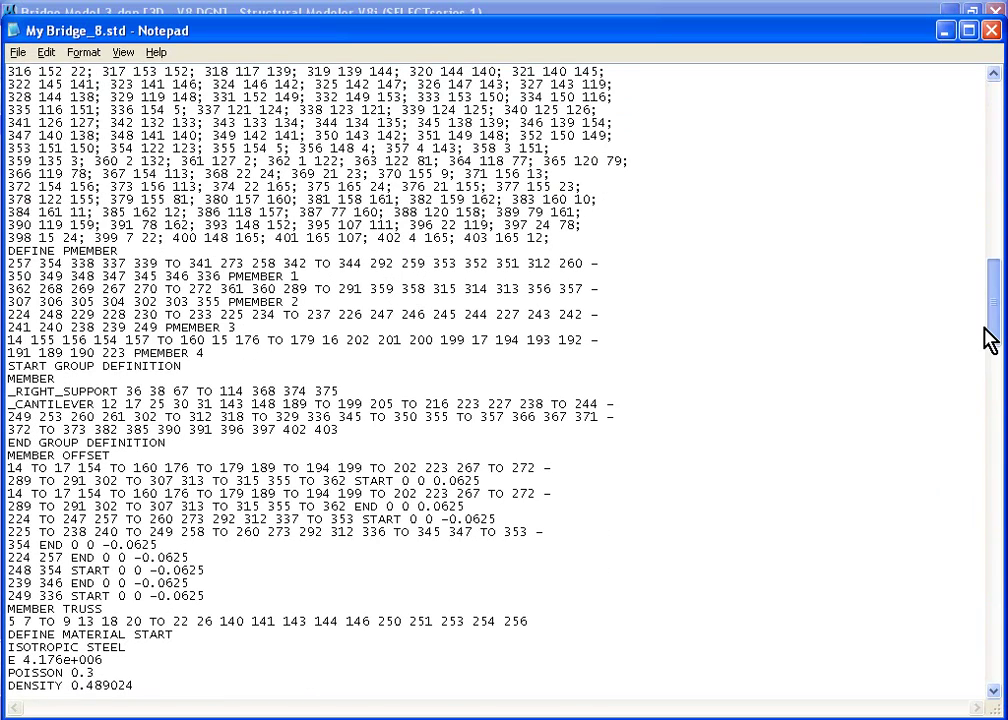
left_click_drag(990, 340, 990, 390)
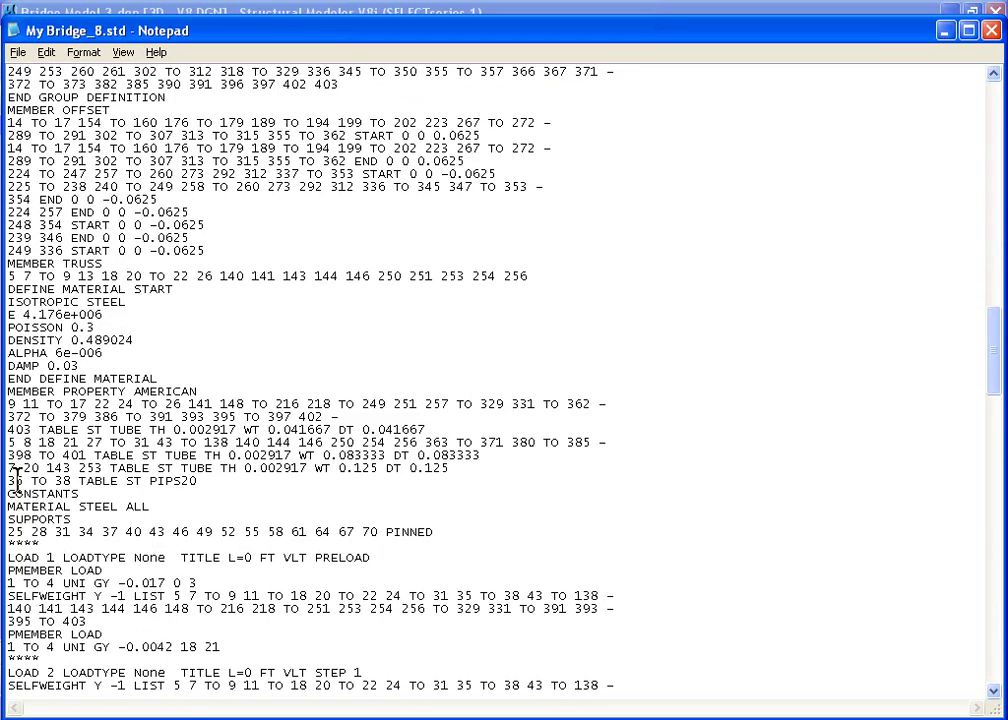
left_click_drag(16, 391, 335, 404)
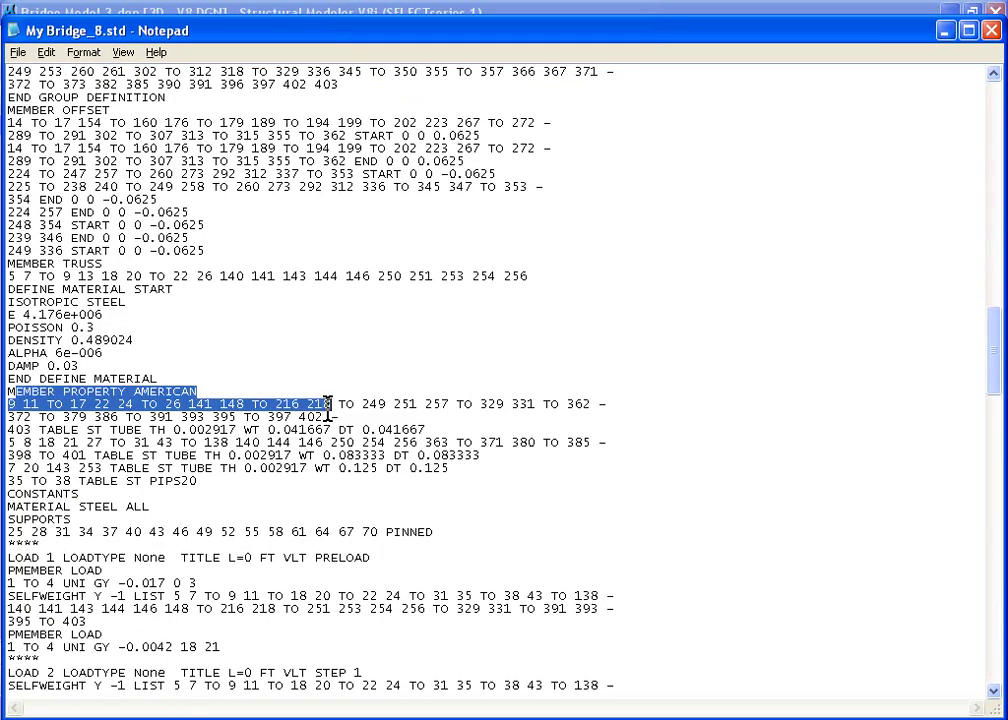
left_click(157, 442)
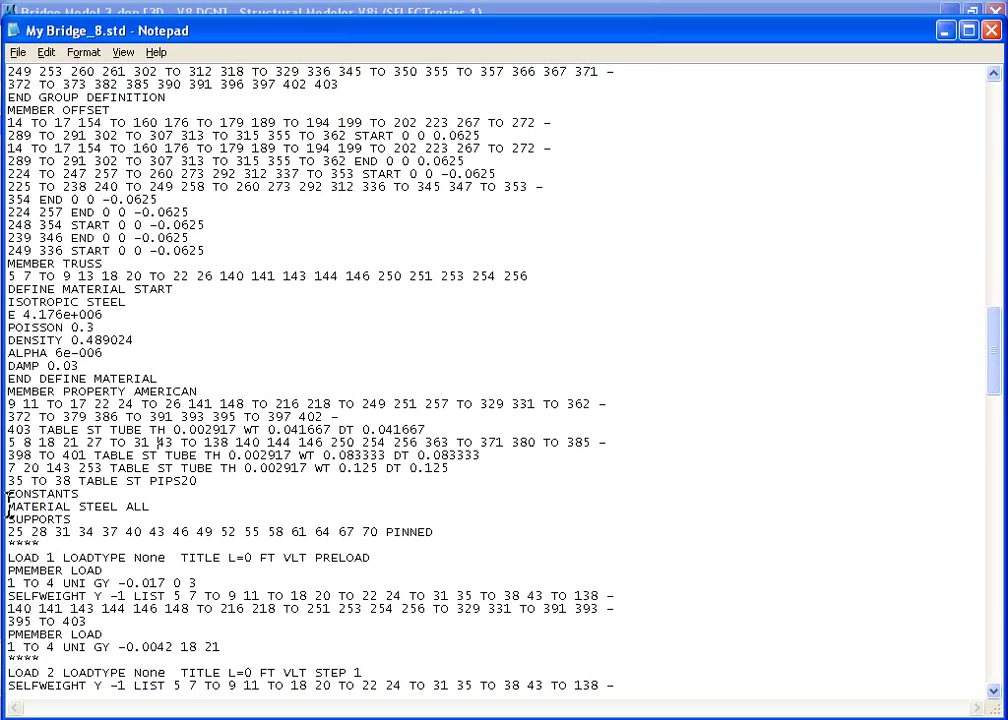
left_click_drag(8, 493, 226, 663)
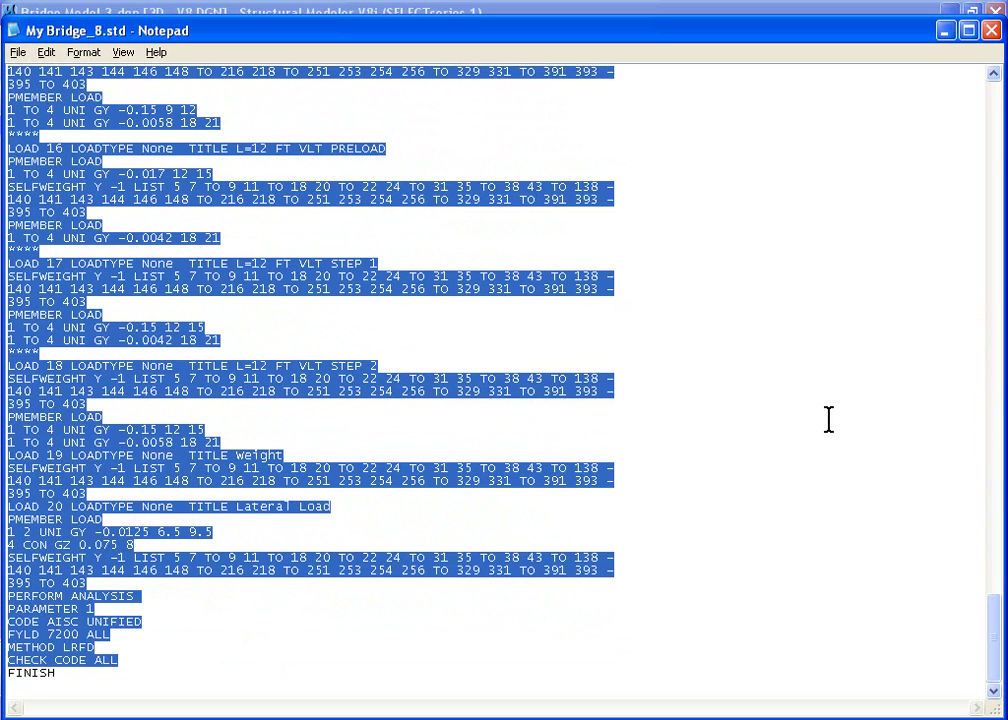
key("Delete")
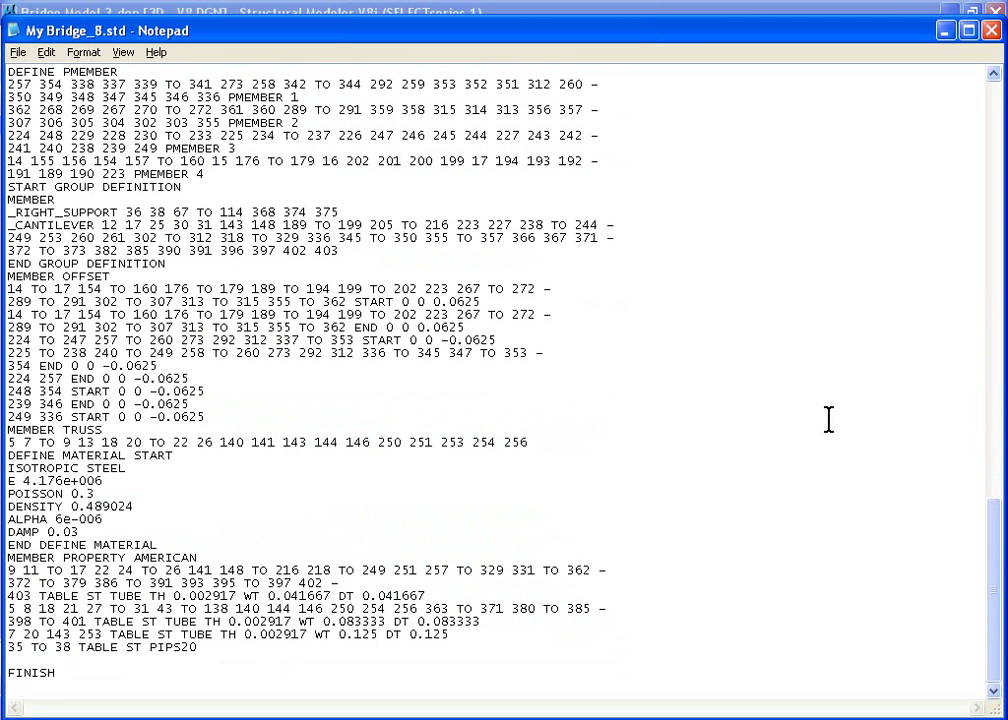
- Replace the TABLE ST TUBE definition on the 403 line under MEMBER PROPERTY AMERICAN with W44X335
key("Up")
key("Up")
key("Up")
key("Up")
key("Up")
key("Up")
key("Up")
key("Down")
key("Down")
key("Right")
key("Right")
key("Right")
key("Right")
key("Right")
key("Left")
key("shift+Right")
key("shift+Right")
key("shift+Right")
key("shift+Right")
key("shift+Right")
key("shift+Right")
key("shift+Right")
key("shift+Right")
key("shift+Right")
key("shift+Right")
key("shift+Right")
key("shift+Right")
key("shift+Right")
key("shift+Right")
key("shift+Right")
key("shift+Right")
key("shift+Right")
key("shift+Right")
key("shift+Right")
key("shift+Right")
key("shift+Right")
key("shift+Right")
key("shift+Right")
key("shift+Right")
key("shift+Right")
key("shift+Right")
key("shift+Right")
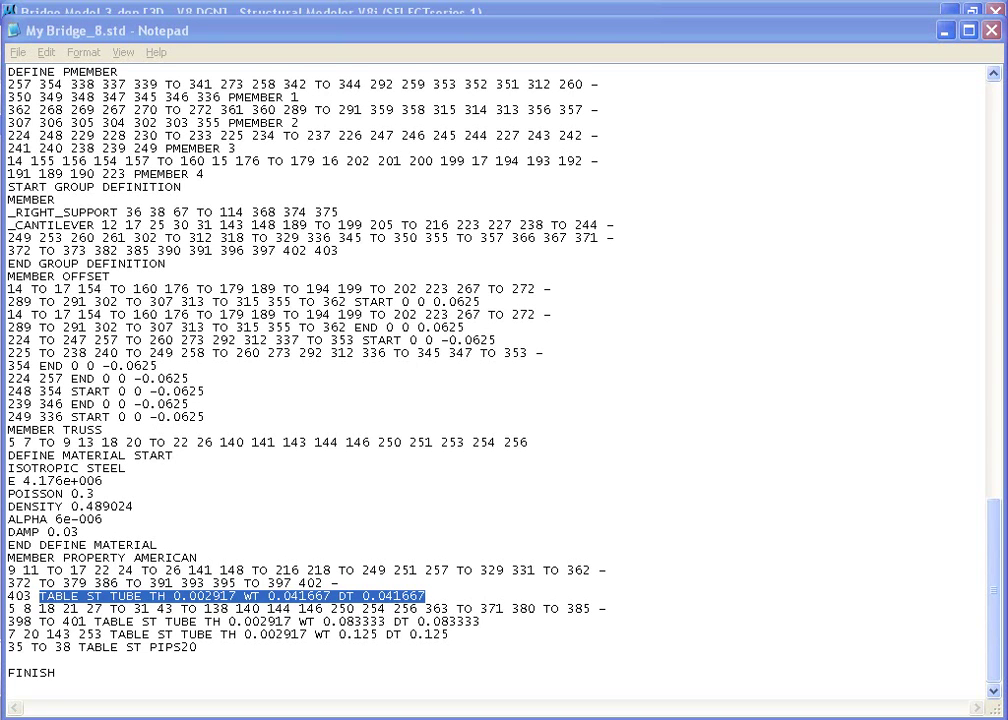
left_click(497, 38)
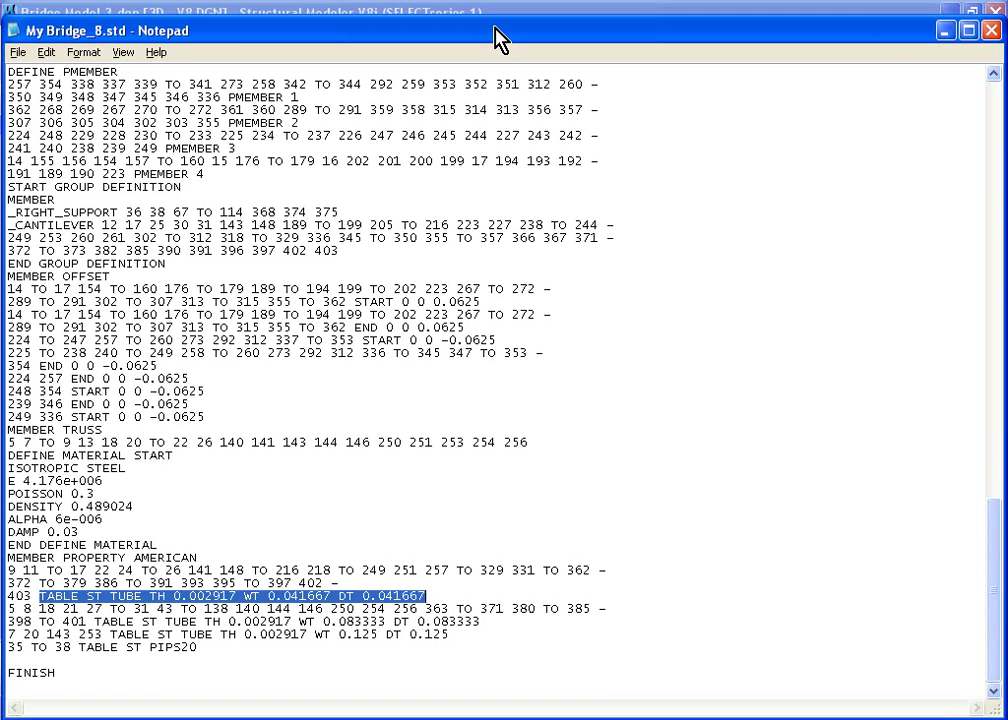
type("w")
key("Caps_Lock")
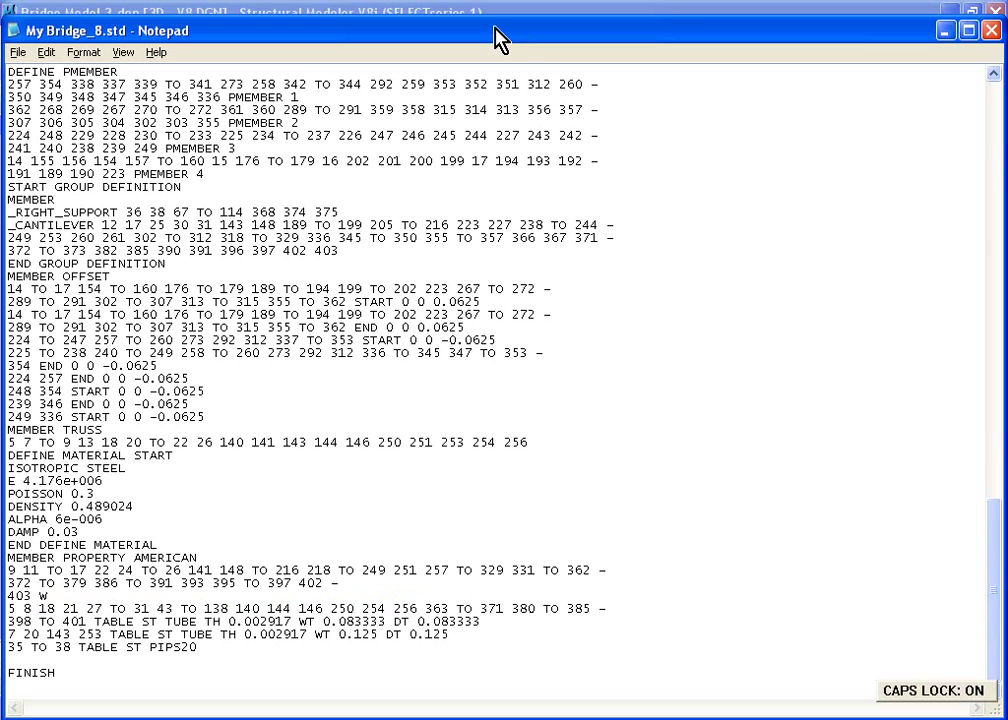
type("44X335")
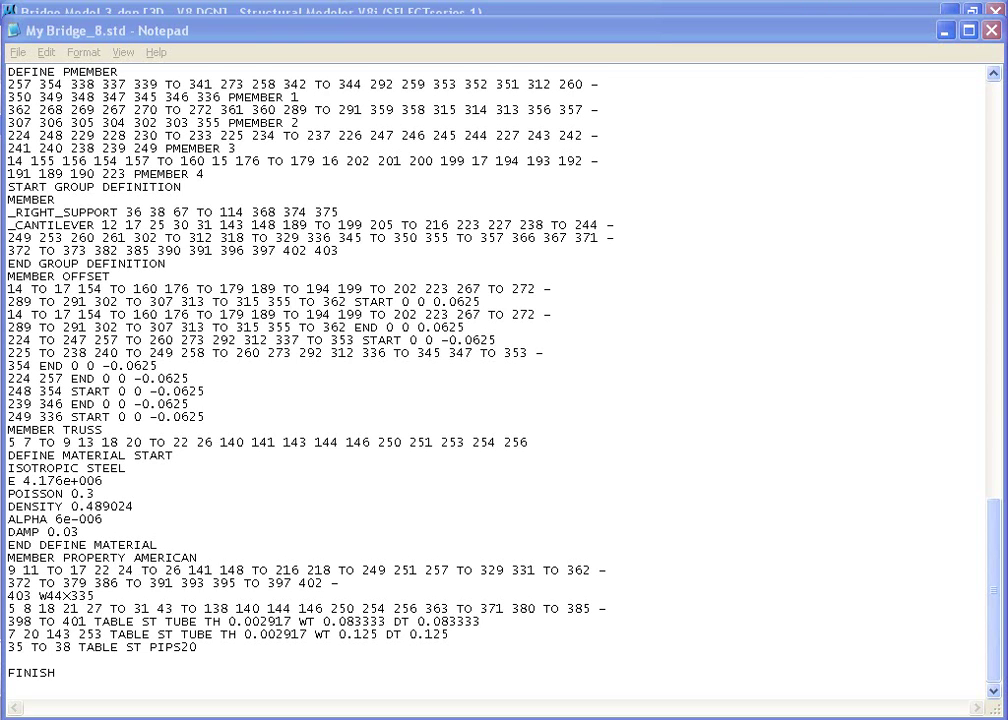
- Replace the W44X335 entry on the 403 line with w
left_click(540, 570)
key("Down")
key("Down")
key("ctrl+Left")
key("shift+Right")
key("shift+Right")
key("shift+Right")
key("shift+Right")
key("shift+Right")
key("shift+Right")
key("shift+Right")
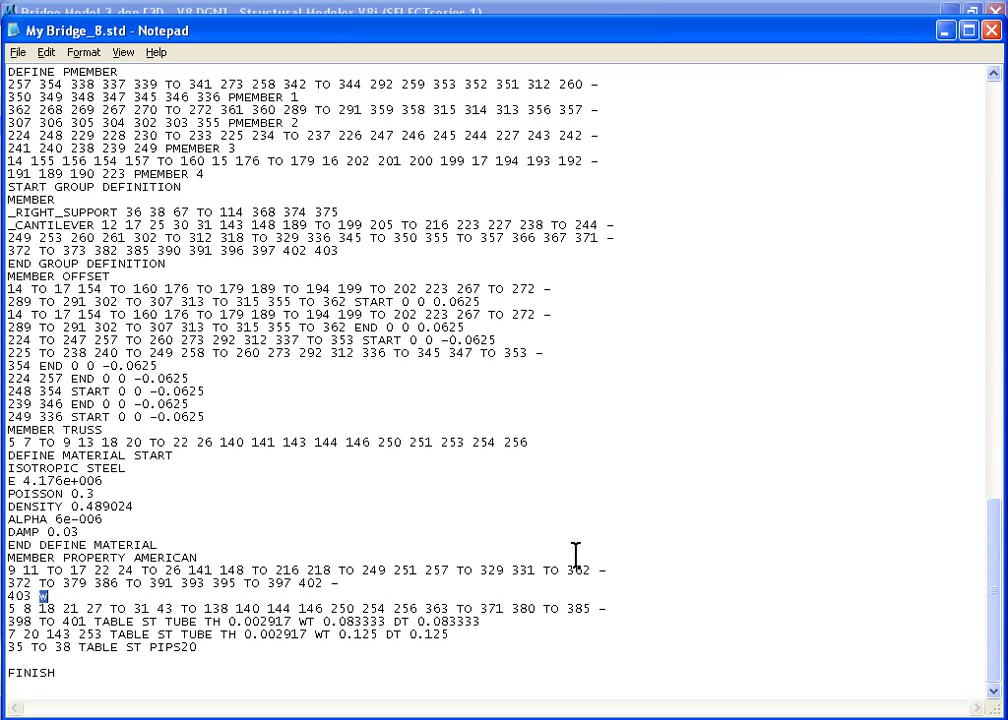
type("w")
- Copy TABLE ST from the 398 TO 401 line and make the 403 line's property TABLE ST W21X44
key("Down")
key("Down")
key("Right")
key("Right")
key("Right")
key("Right")
key("Right")
key("Right")
key("shift+Right")
key("shift+Right")
key("shift+Right")
key("shift+Right")
key("shift+Right")
key("shift+Right")
key("shift+Right")
key("shift+Right")
key("ctrl+c")
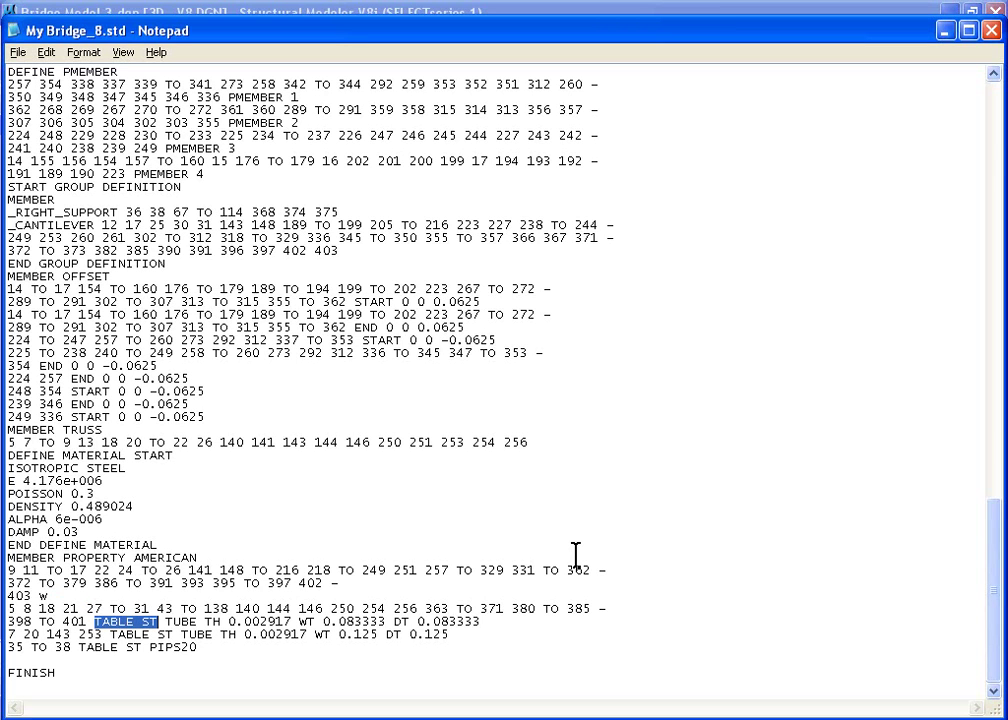
key("Up")
key("Up")
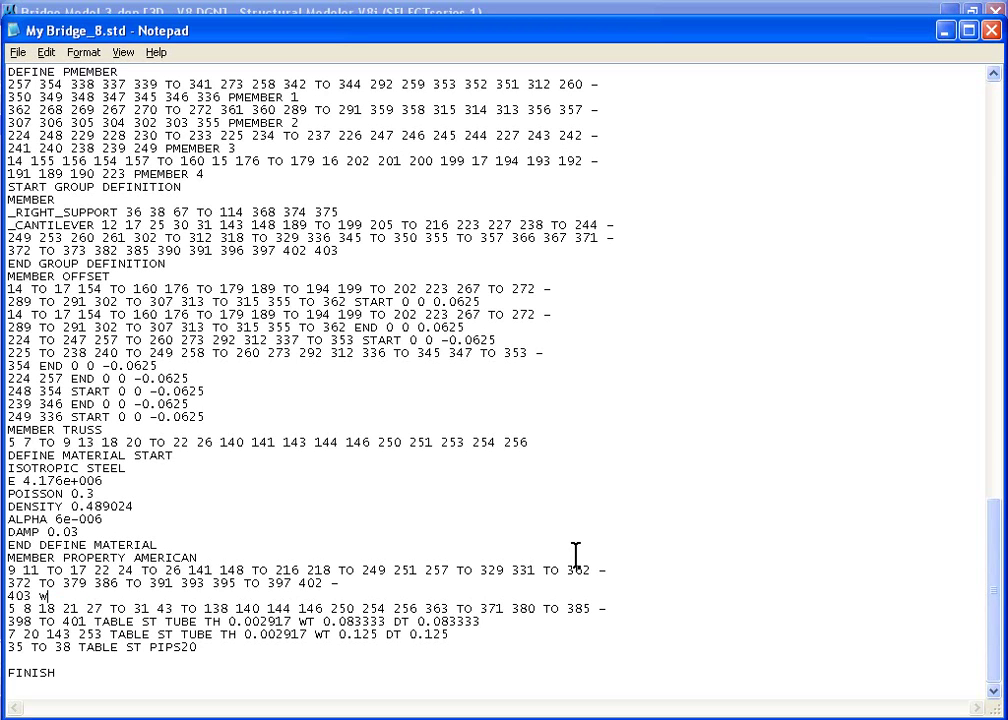
key("BackSpace")
key("ctrl+v")
type("W21x44")
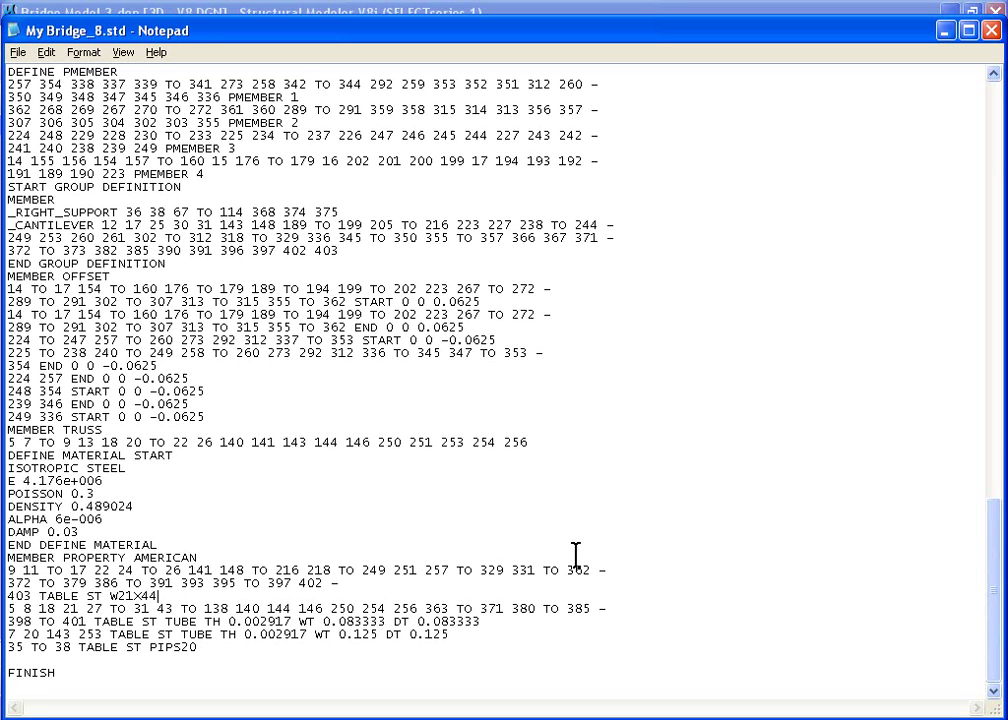
- Replace the entire TABLE ST TUBE definition on the 398 TO 401 line with W14x38
key("Down")
key("Down")
key("Left")
key("Left")
key("Left")
key("Left")
key("Left")
key("Left")
key("Left")
key("Left")
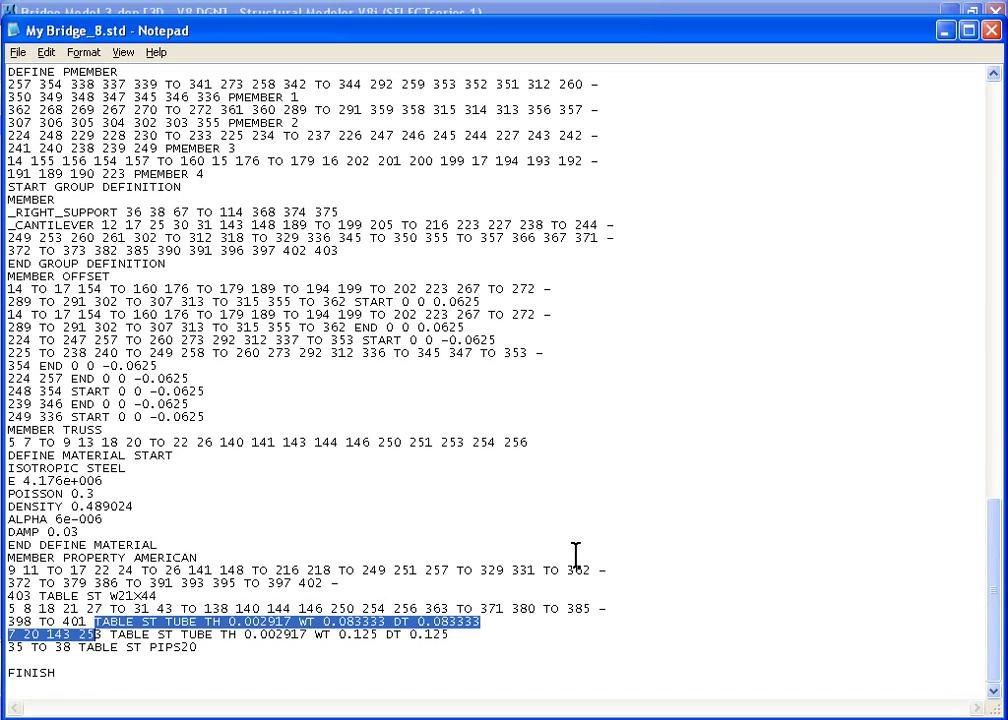
key("shift+Down")
key("shift+Up")
key("shift+Right")
key("shift+Right")
key("shift+Right")
key("shift+Right")
key("shift+Right")
key("shift+Right")
key("shift+Right")
key("shift+Right")
key("shift+Right")
key("shift+Right")
key("shift+Right")
key("shift+Right")
key("shift+Right")
key("shift+Right")
key("shift+Right")
key("shift+Right")
key("shift+Right")
key("shift+Right")
key("shift+Right")
key("shift+Right")
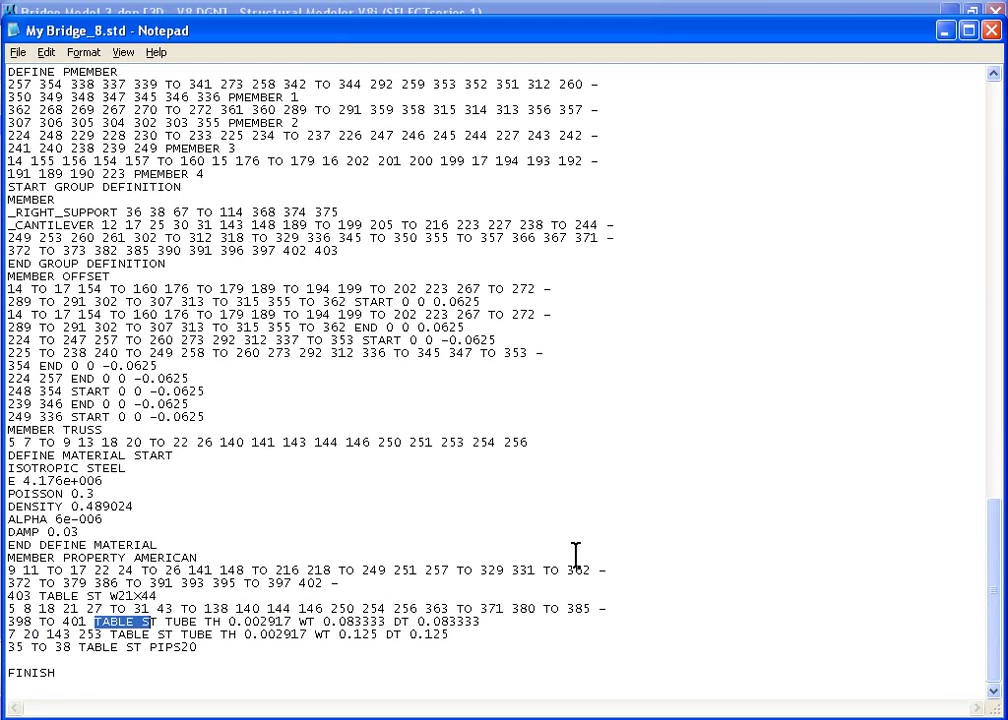
key("shift+Right")
key("shift+Right")
key("shift+Right")
key("shift+Right")
key("shift+Right")
key("shift+Right")
key("shift+Right")
key("shift+Right")
key("shift+Right")
key("shift+Right")
key("shift+Right")
key("shift+Right")
key("shift+Right")
key("shift+Right")
key("shift+Right")
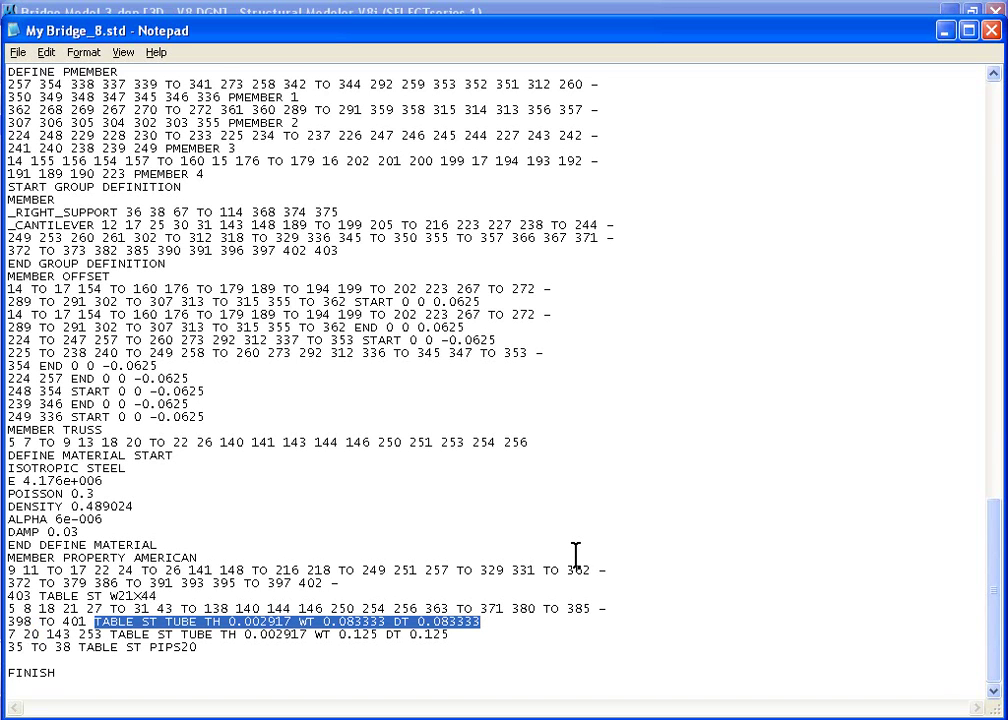
type("W14")
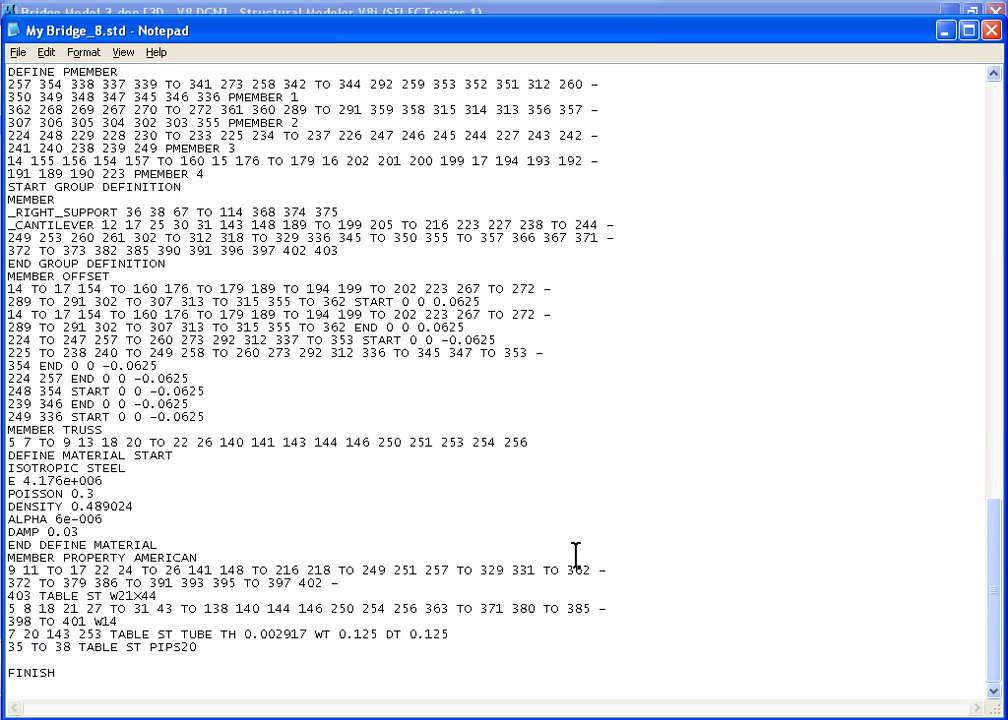
type("x38")
- Undo the last replacement on the 398 TO 401 line, bringing back its TABLE ST TUBE definition
key("Down")
key("Left")
key("Left")
key("Left")
key("ctrl+z")
key("Up")
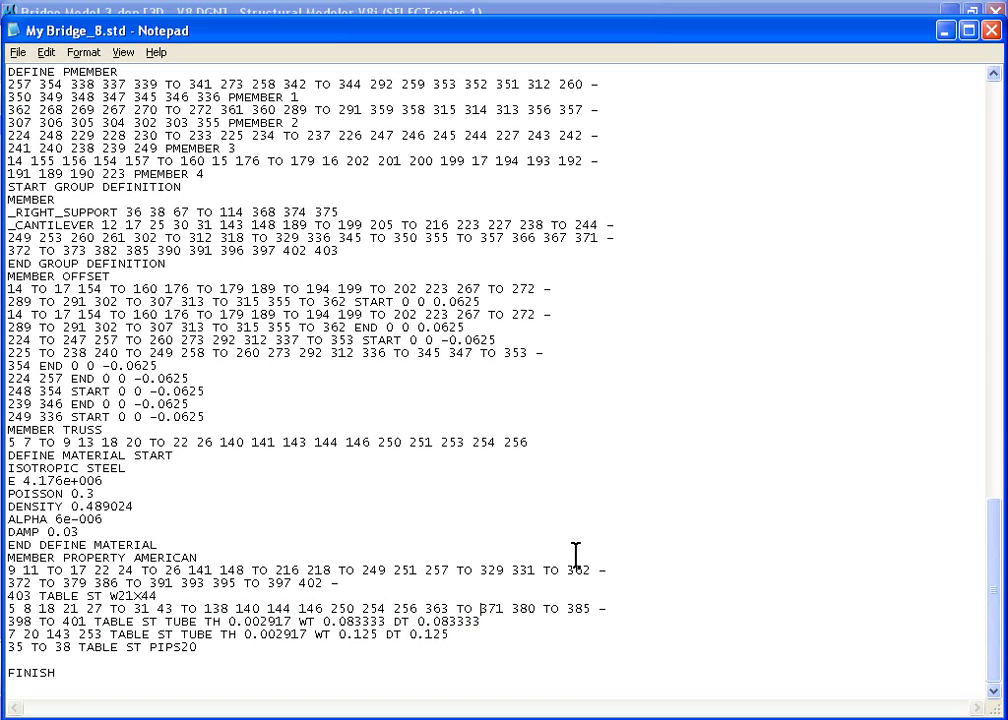
- Replace the TUBE section and its dimensions on the 398 TO 401 line with W14X38, keeping TABLE ST
key("Down")
key("Down")
key("Right")
key("Right")
key("Left")
key("shift+Right")
key("shift+Right")
key("shift+Right")
key("shift+Right")
key("shift+Right")
key("shift+Right")
key("shift+Right")
key("shift+Right")
key("shift+Right")
key("shift+Right")
key("shift+Right")
key("shift+Right")
key("shift+Right")
key("shift+Right")
key("shift+Right")
key("shift+Right")
key("shift+Right")
key("shift+Right")
key("shift+Right")
key("shift+Right")
key("shift+Right")
key("shift+Right")
key("shift+Right")
key("shift+Right")
key("shift+Right")
key("shift+Right")
key("shift+Right")
key("shift+Right")
key("shift+Right")
key("shift+Right")
key("shift+Right")
key("shift+Right")
key("shift+Right")
key("shift+Right")
key("shift+Right")
key("shift+Right")
key("shift+Right")
key("shift+Left")
key("shift+Left")
key("shift+Left")
type("W")
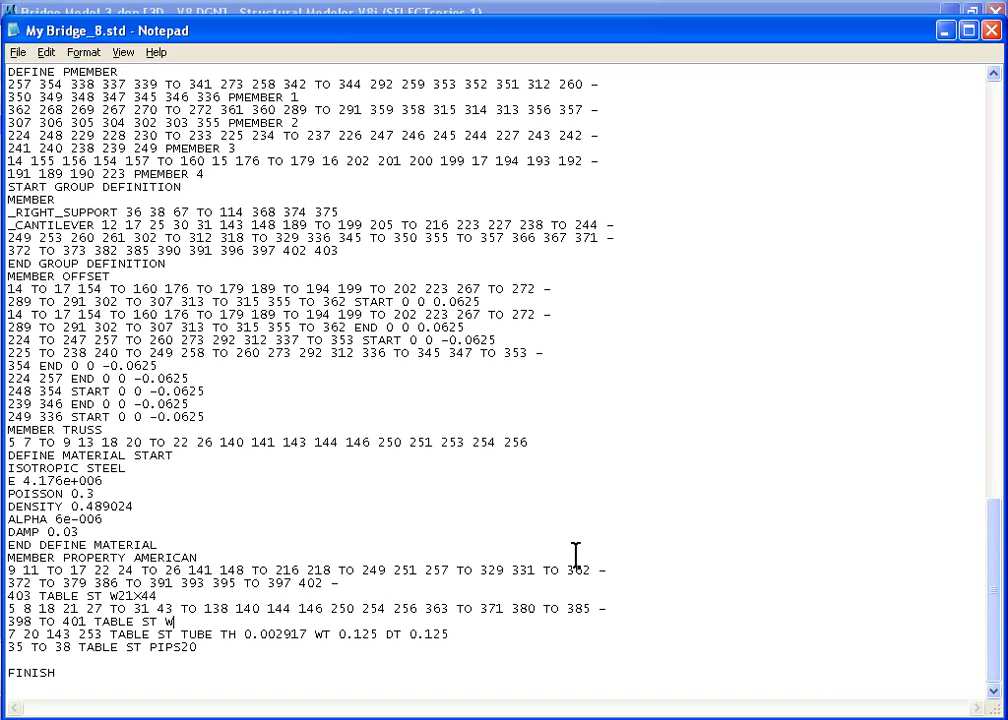
type("14X38")
- Replace the TUBE section and its dimensions on the 7 20 143 253 line with W4X13, keeping TABLE ST
key("Down")
key("Left")
key("Left")
key("shift+Right")
key("shift+Right")
key("shift+Right")
key("shift+Right")
key("shift+Right")
key("shift+Right")
key("shift+Right")
key("shift+Right")
key("shift+Right")
key("shift+Right")
key("shift+Right")
key("shift+Right")
key("shift+Right")
key("shift+Right")
key("shift+Right")
key("shift+Right")
key("shift+Right")
key("shift+Right")
key("shift+Right")
key("shift+Right")
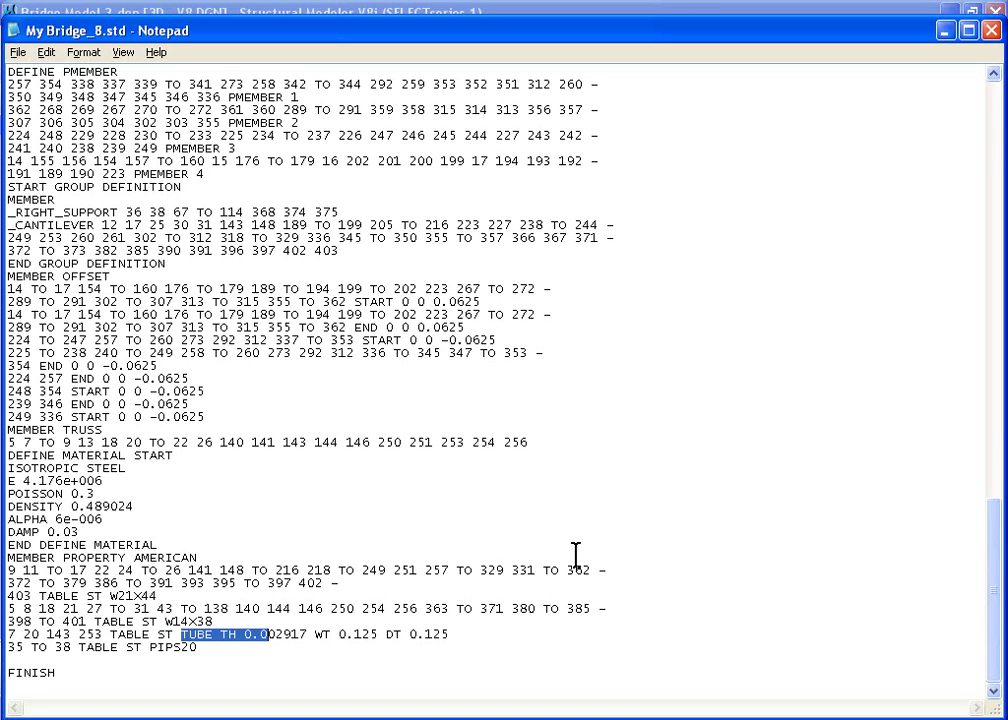
key("shift+Right")
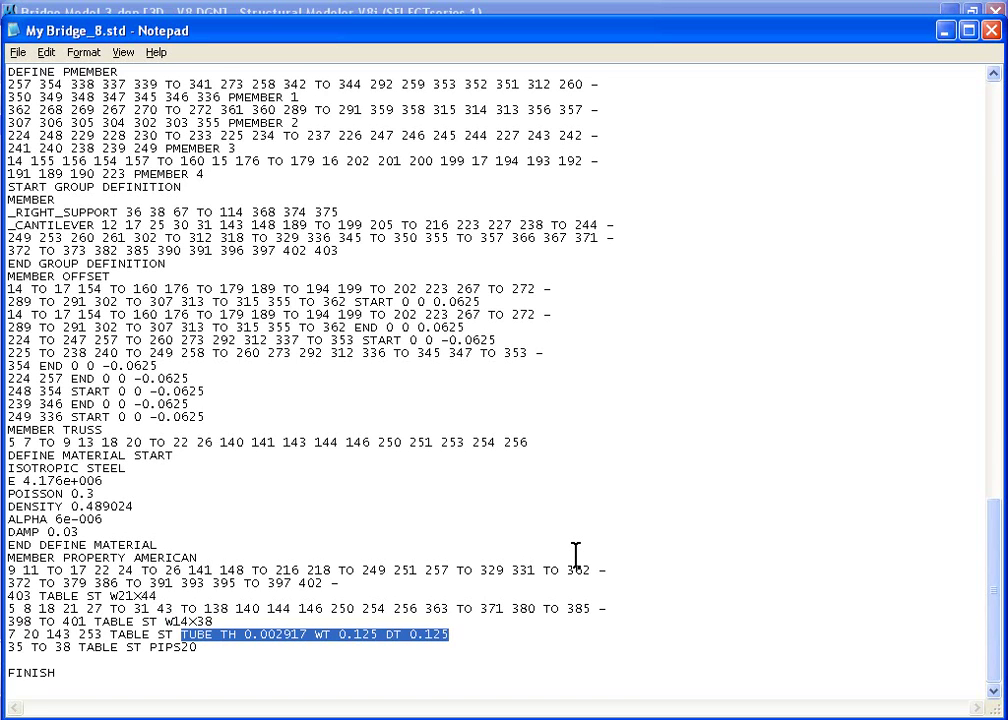
type("W4 ")
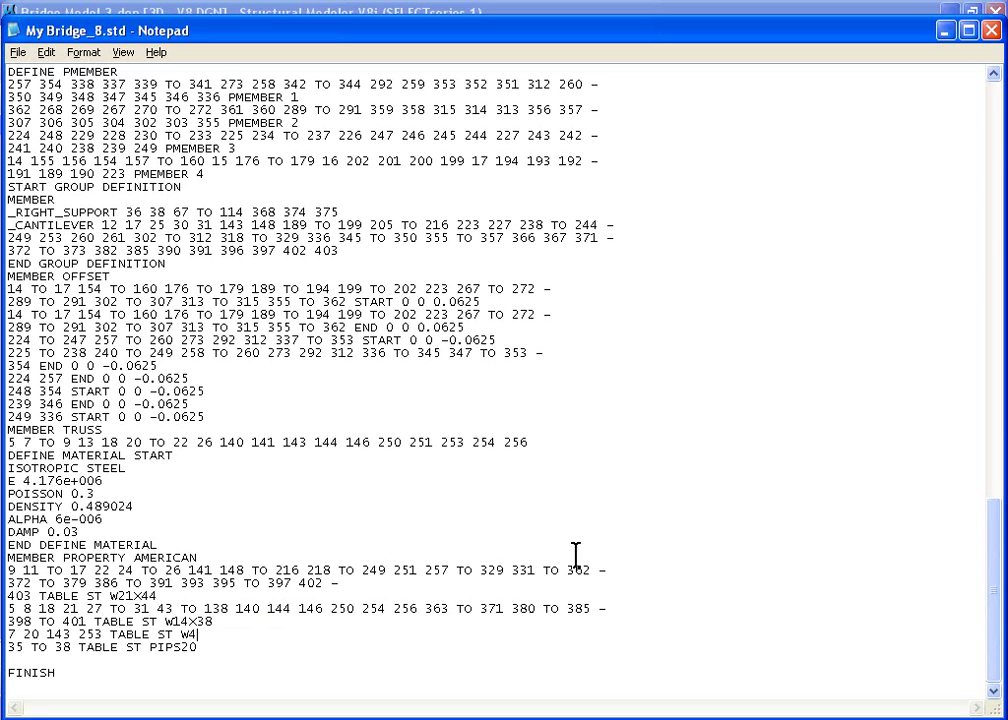
type("X13")
- Exit the text editor and try to save the changes to My Bridge_8.std
left_click(18, 52)
left_click(33, 191)
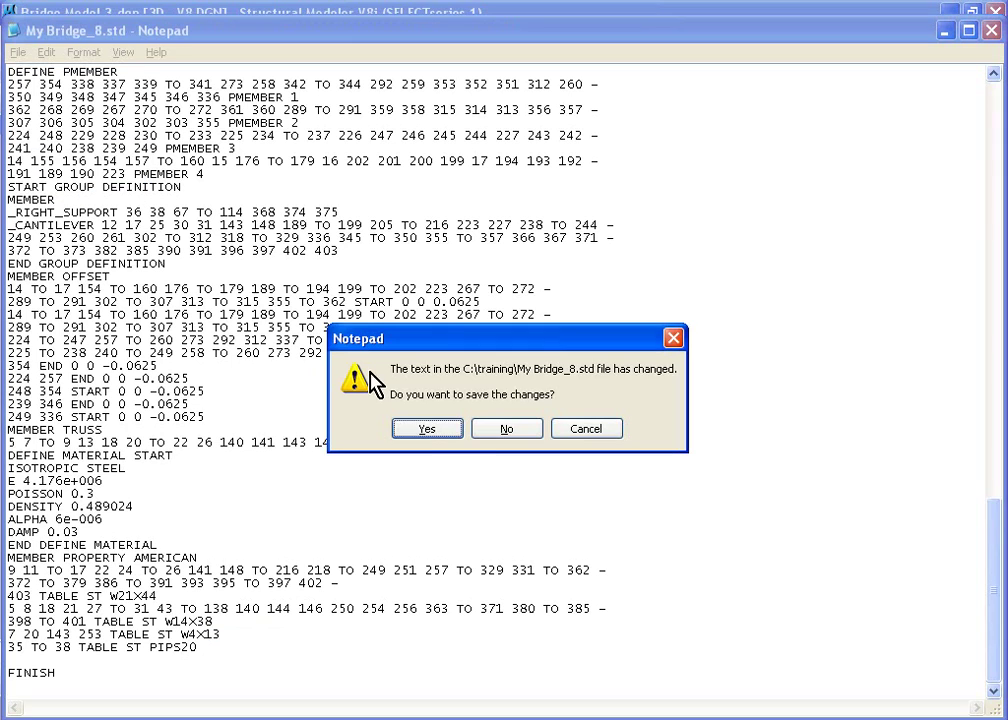
left_click(425, 431)
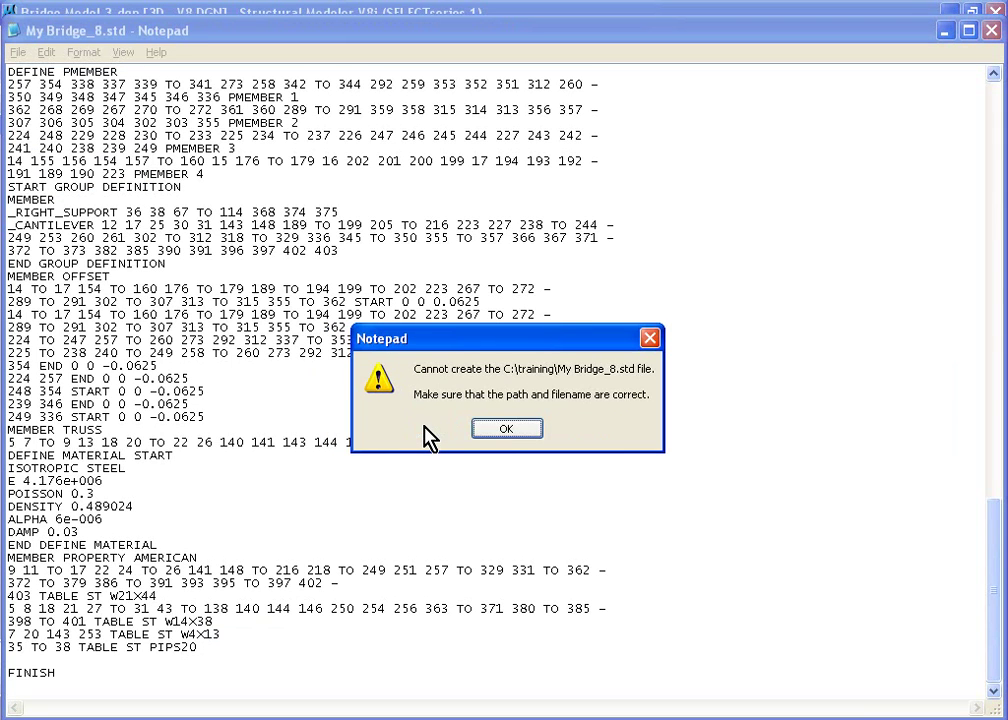
left_click(520, 435)
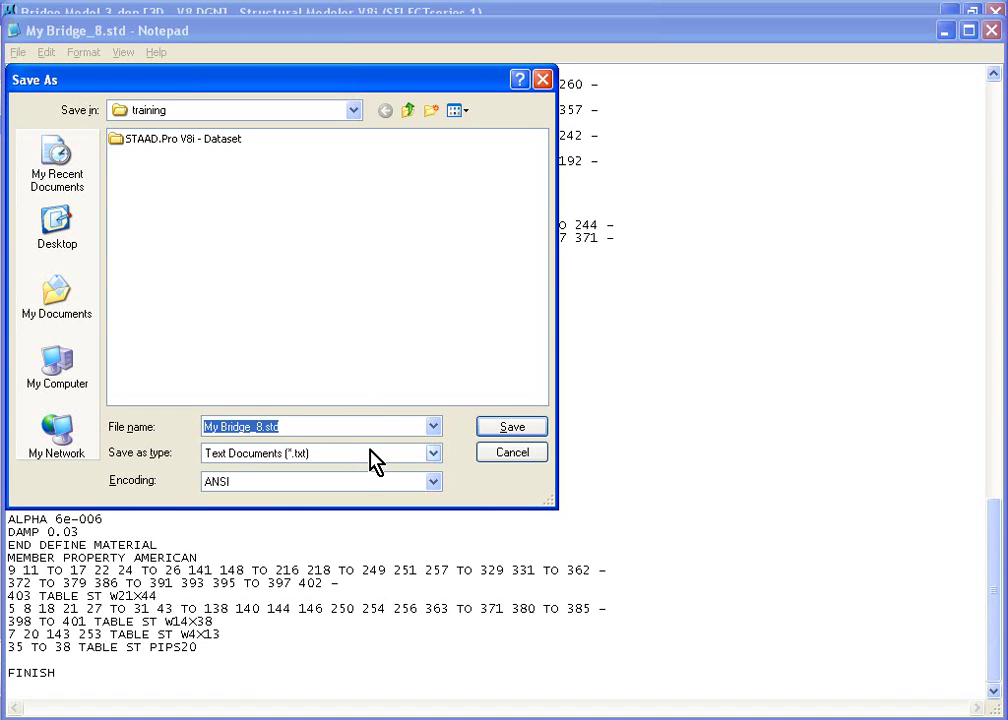
- Try to save My Bridge_8.std in the training folder as type All Files, replacing the existing file
left_click(322, 455)
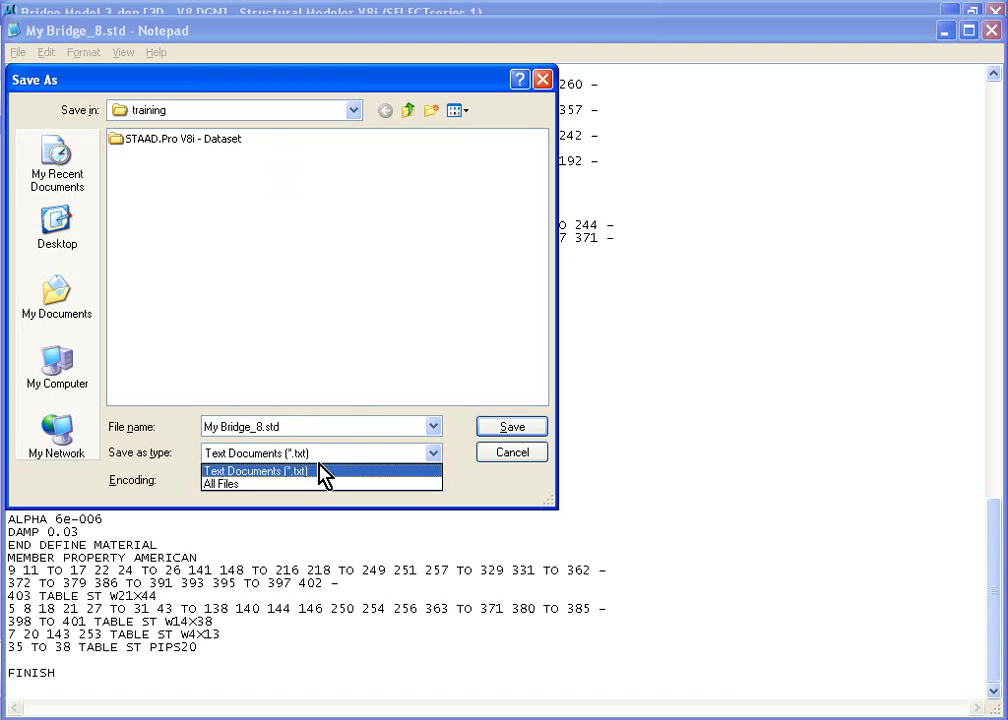
left_click(315, 484)
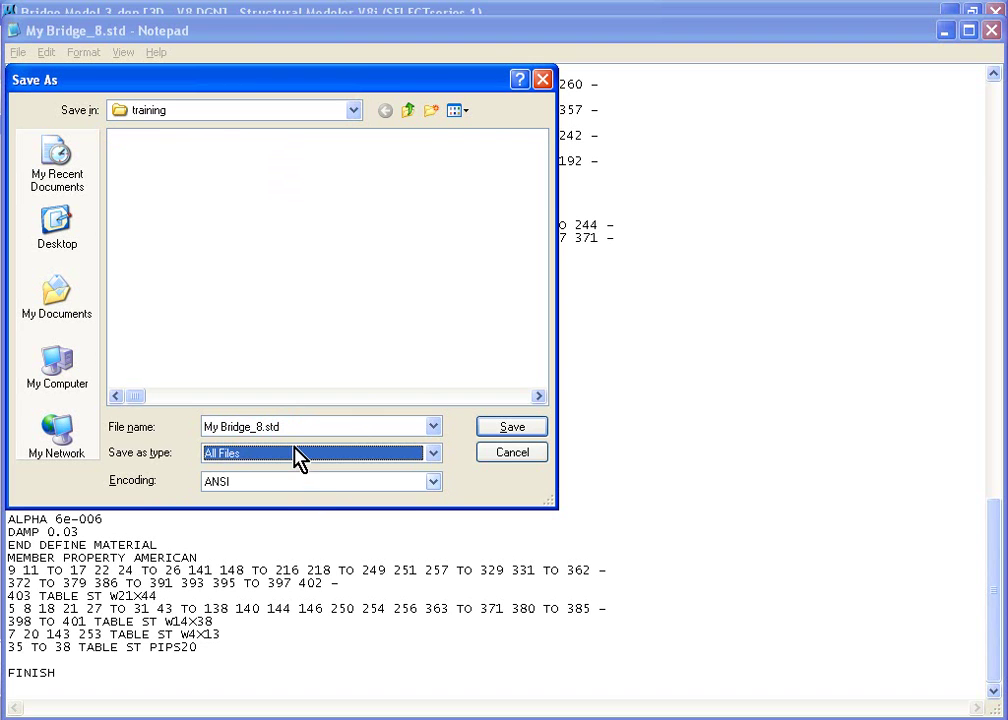
left_click(518, 428)
left_click(462, 433)
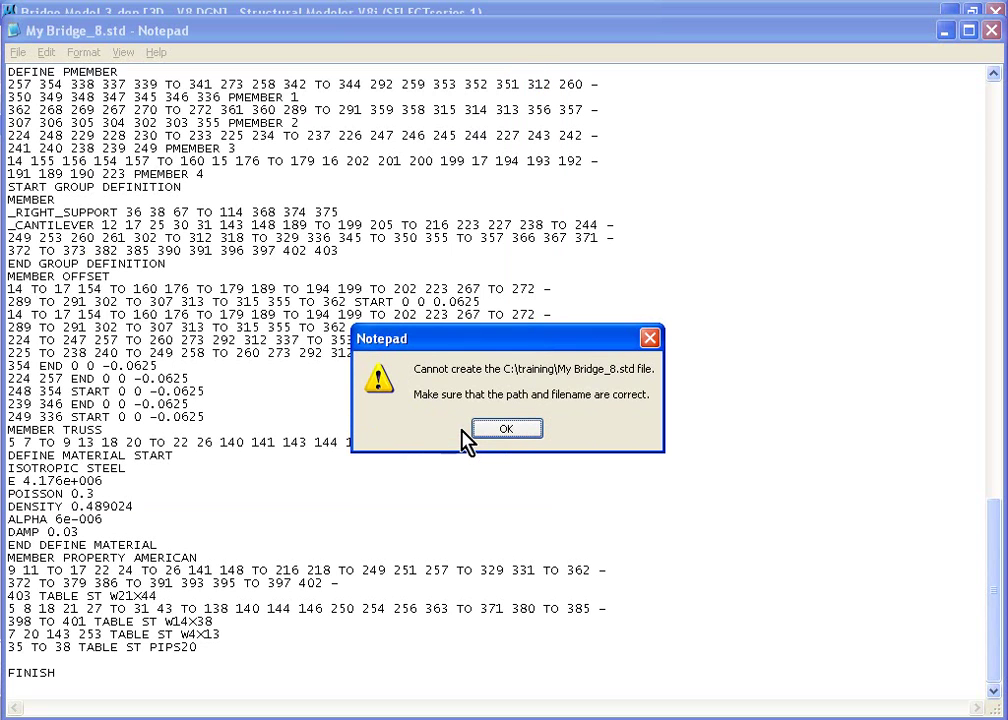
left_click(524, 433)
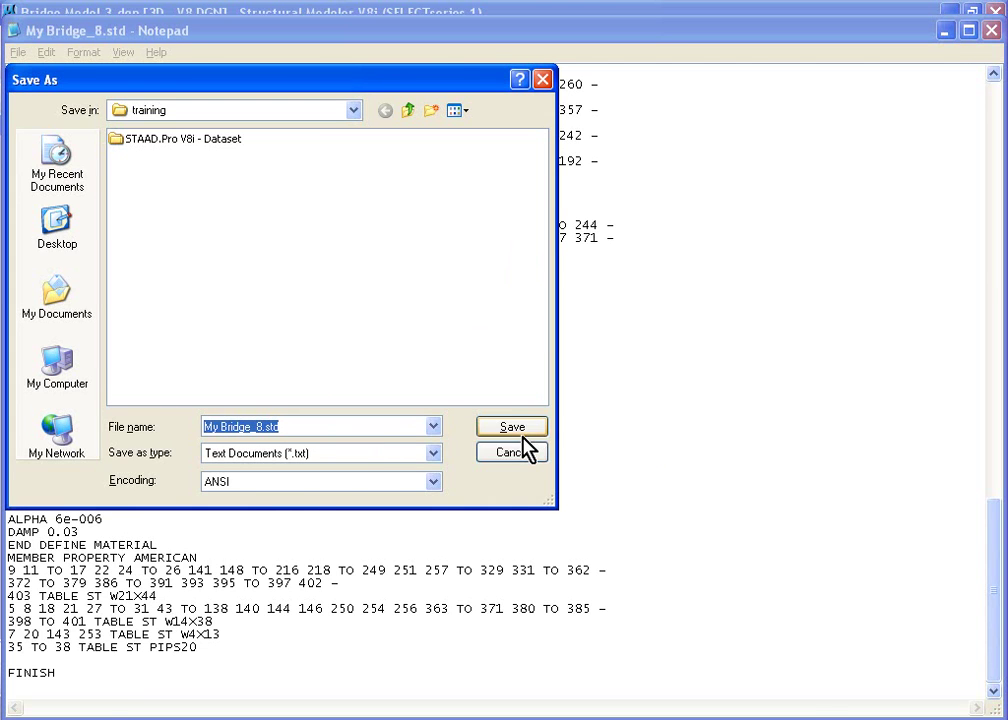
- Switch to STAAD.Pro and close the My Bridge_8.std model
key("alt+Tab")
key("alt+Tab")
key("alt+Tab")
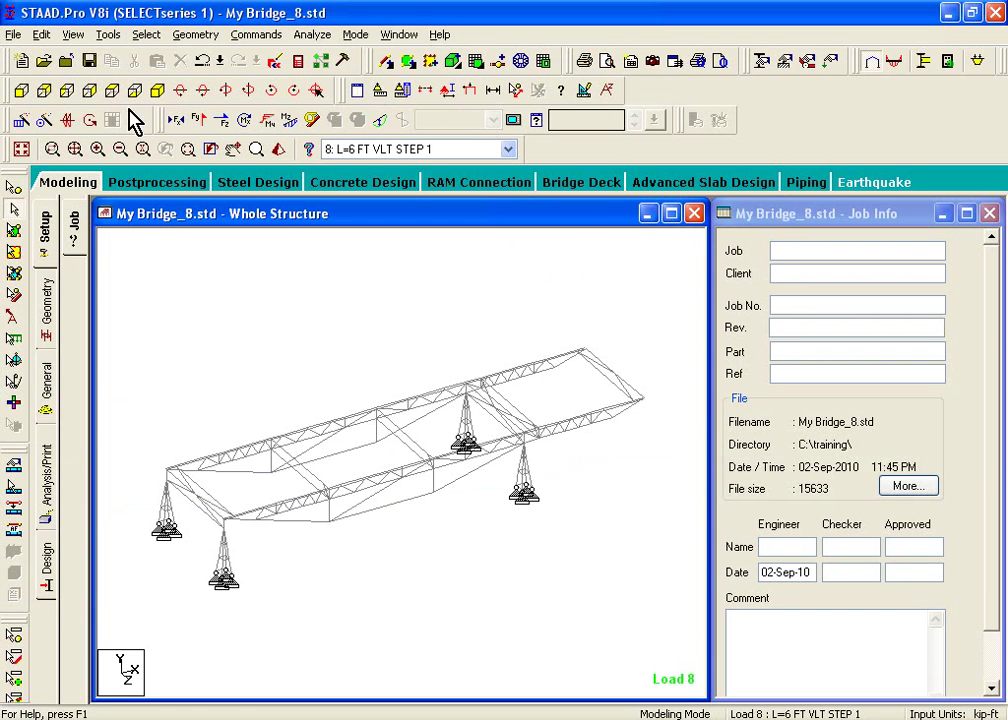
left_click(72, 62)
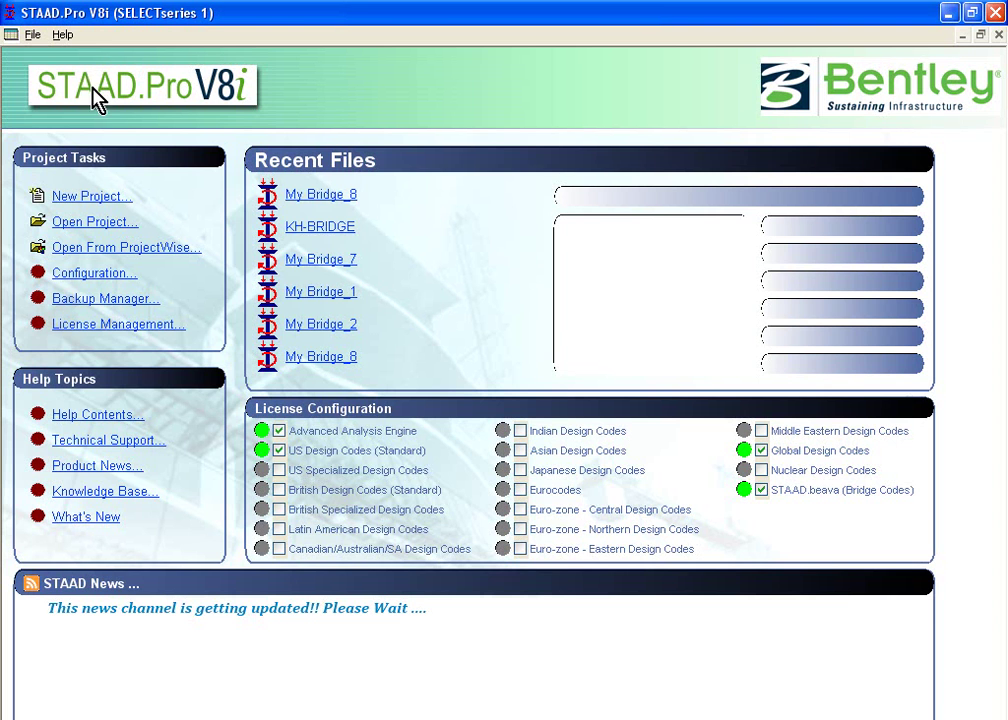
- Switch back to Notepad and save My Bridge_8.std in the training folder, replacing the existing file
key("alt+Tab")
left_click(510, 431)
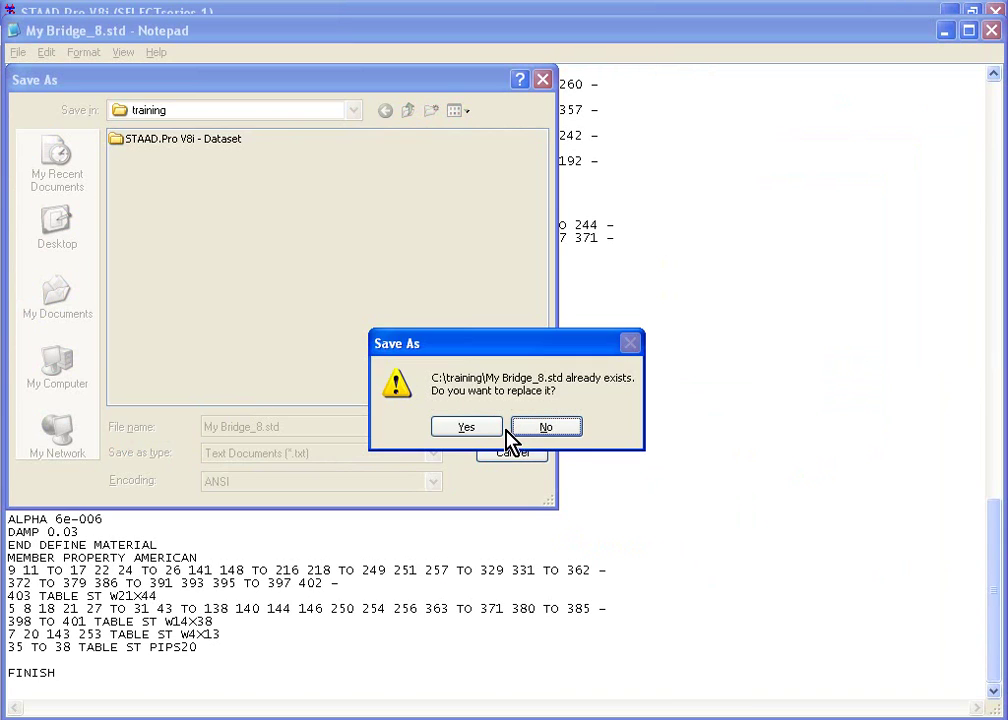
left_click(484, 430)
- Switch to Structural Modeler with Bridge Model 3.dgn open
key("alt+Tab")
key("alt+Tab")
key("alt+Tab")
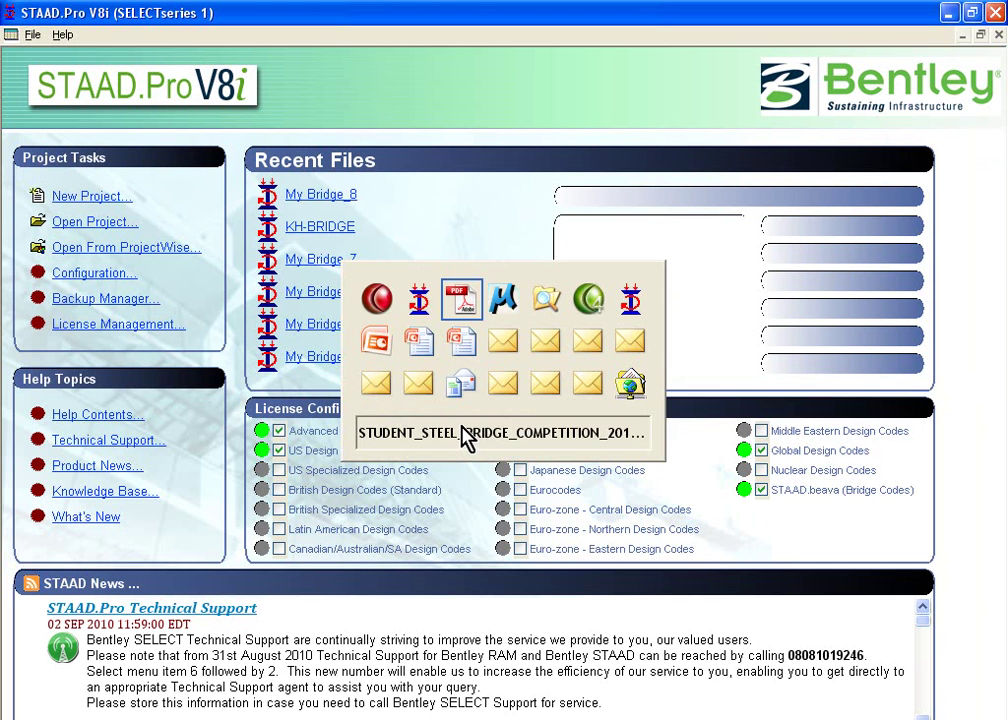
key("alt+Tab")
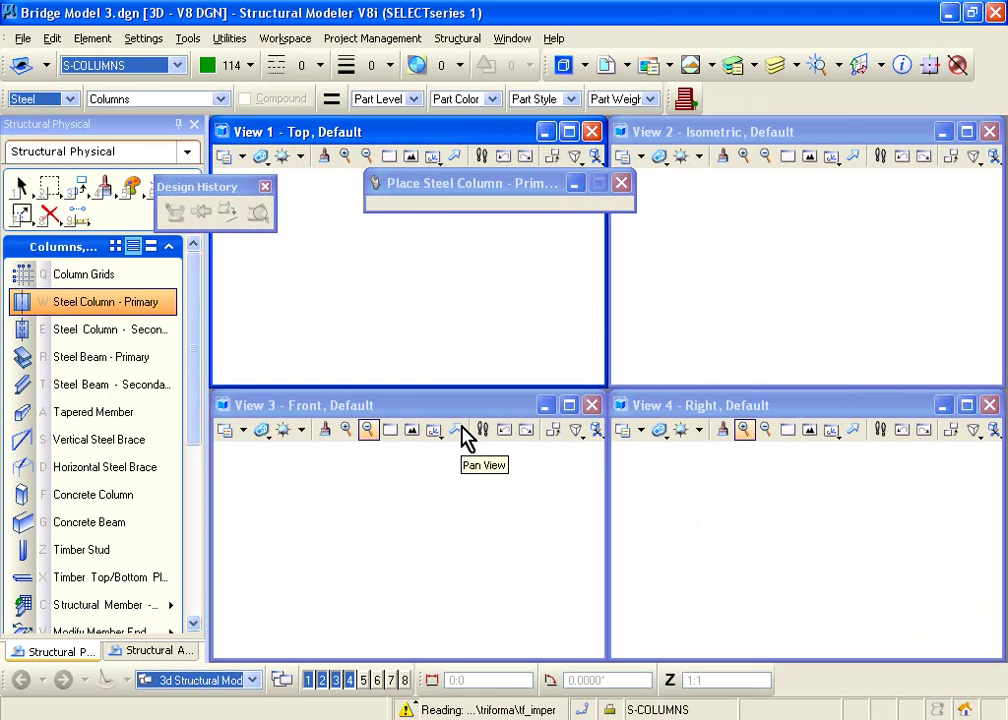
left_click(190, 714)
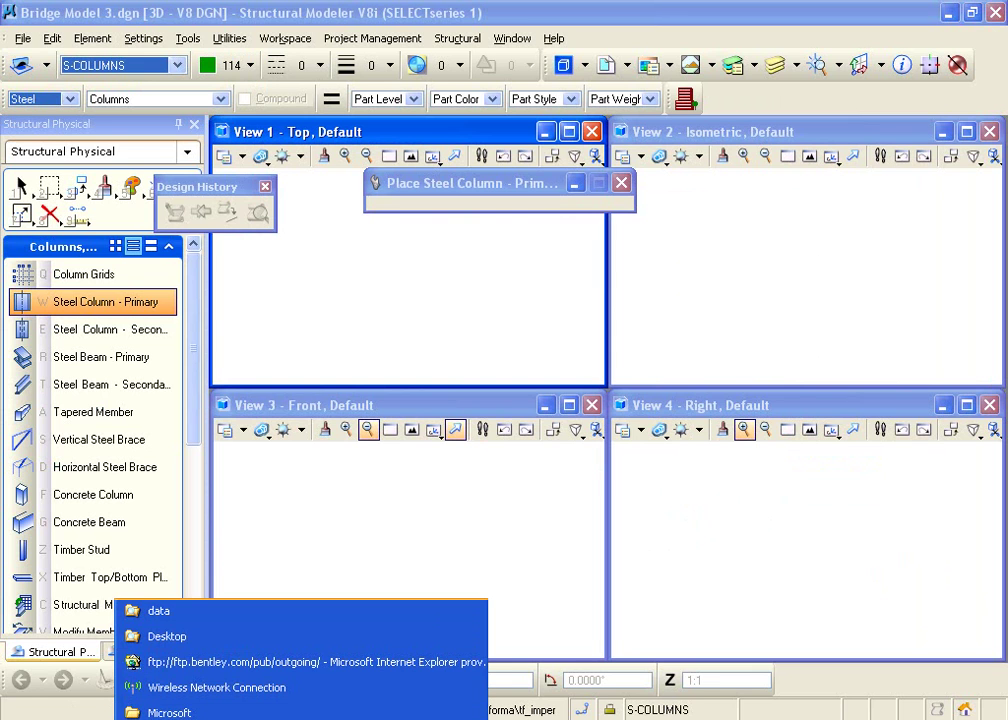
key("Escape")
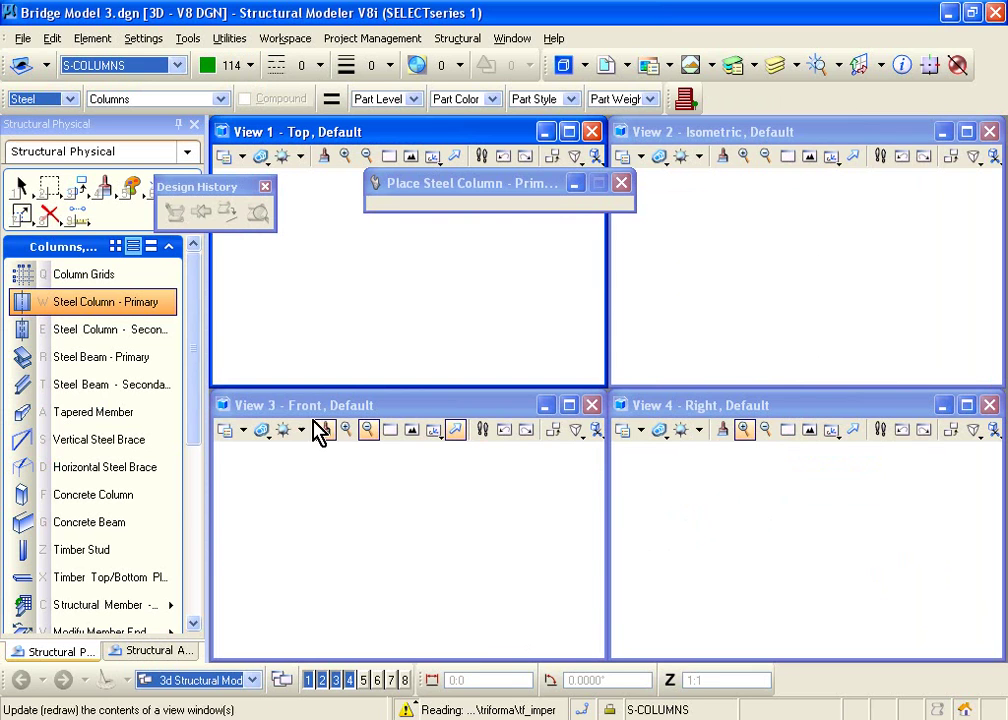
left_click(193, 528)
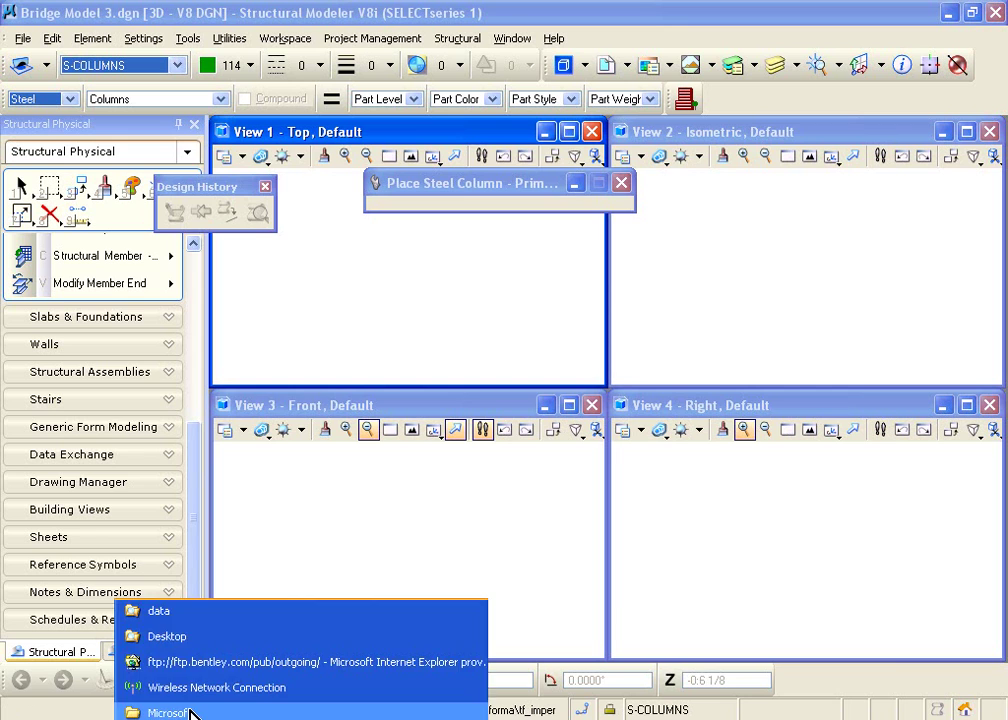
left_click(191, 714)
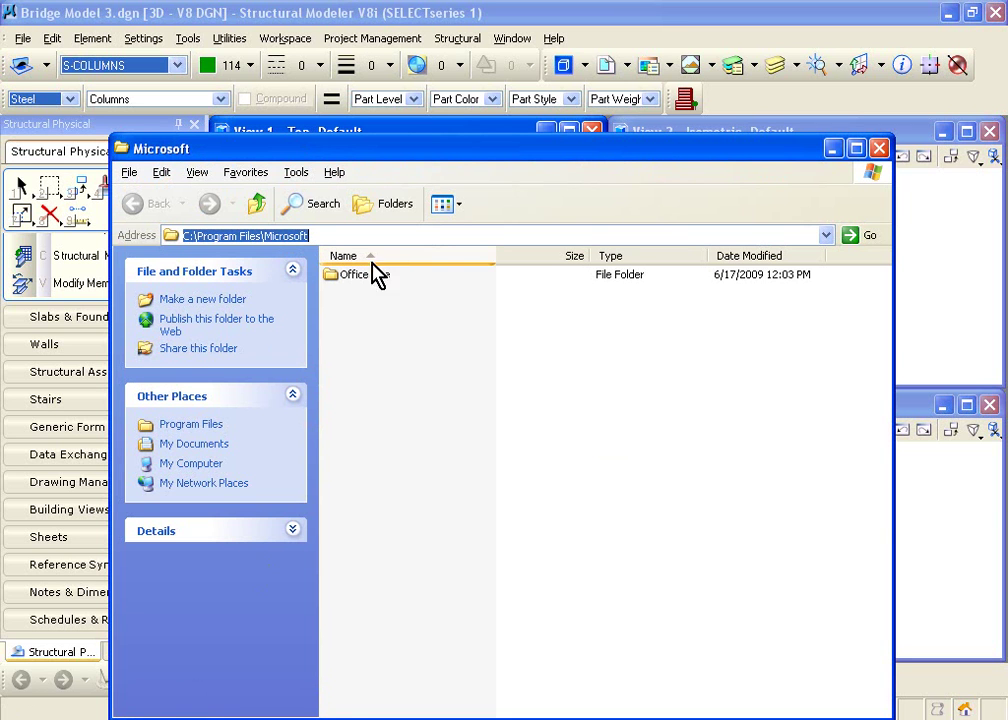
left_click(877, 150)
- Open the Structural Modeler folder inside STUDENT_STEEL_BRIDGE_COMPETITION_2011_DATASETS_BENTLEY on the Desktop
left_click(184, 716)
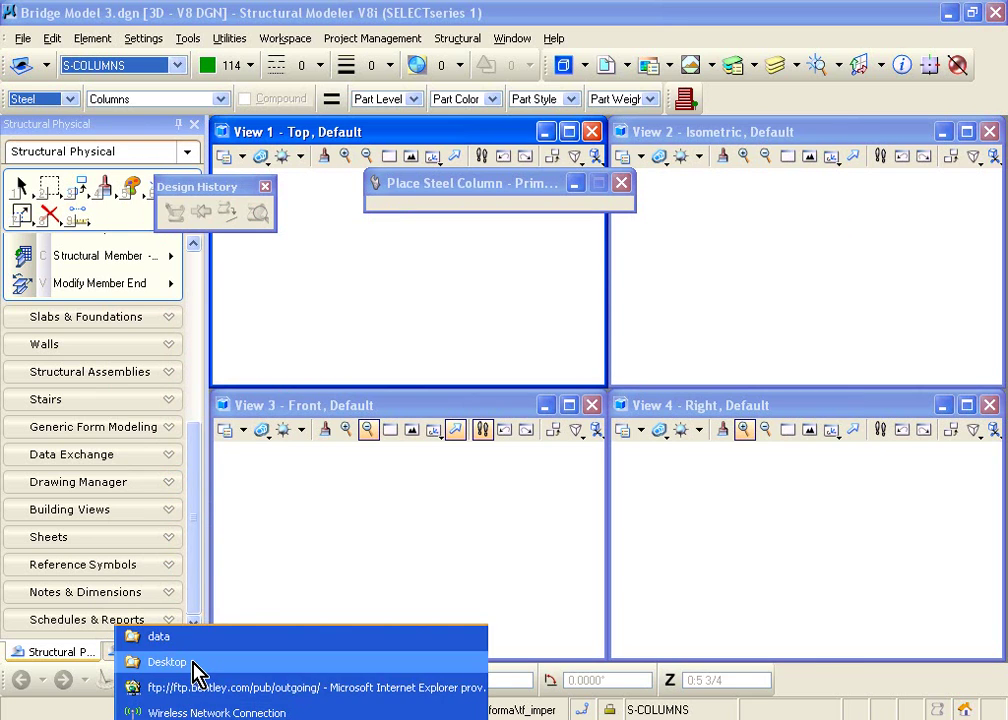
left_click(194, 668)
left_click(287, 399)
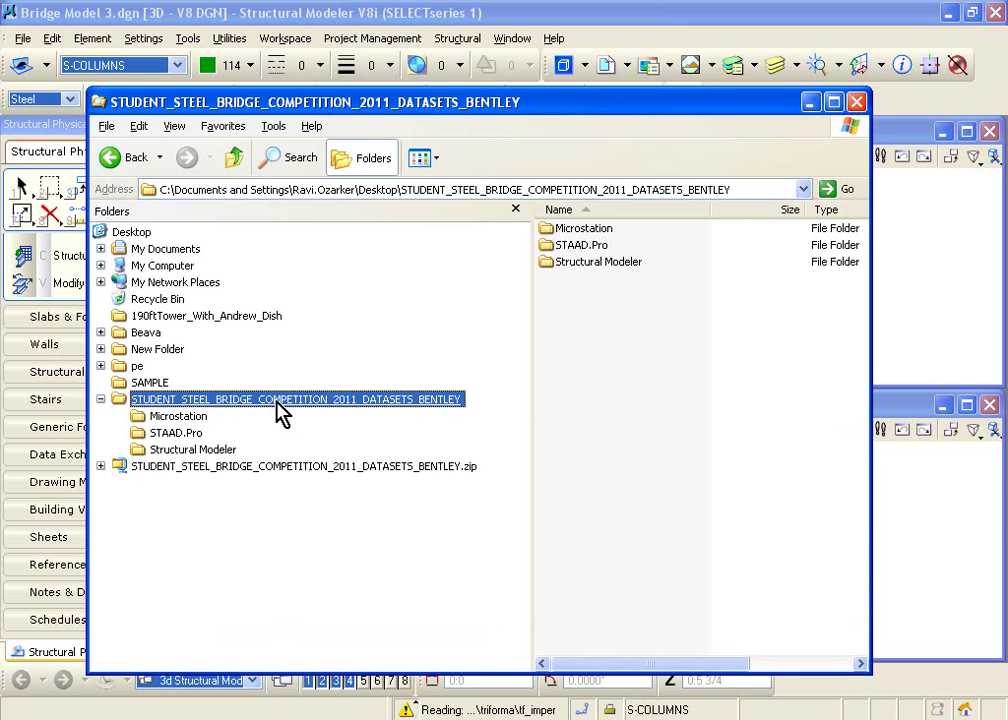
double_click(605, 263)
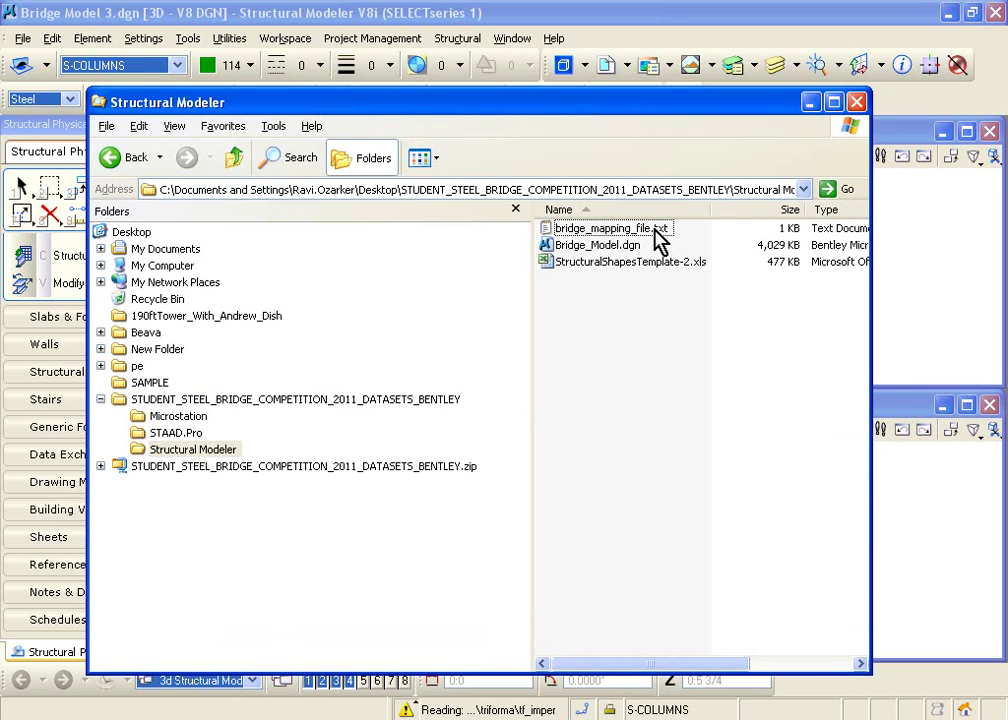
- Copy bridge_mapping_file.txt from the Structural Modeler dataset folder to the Desktop
left_click(657, 230)
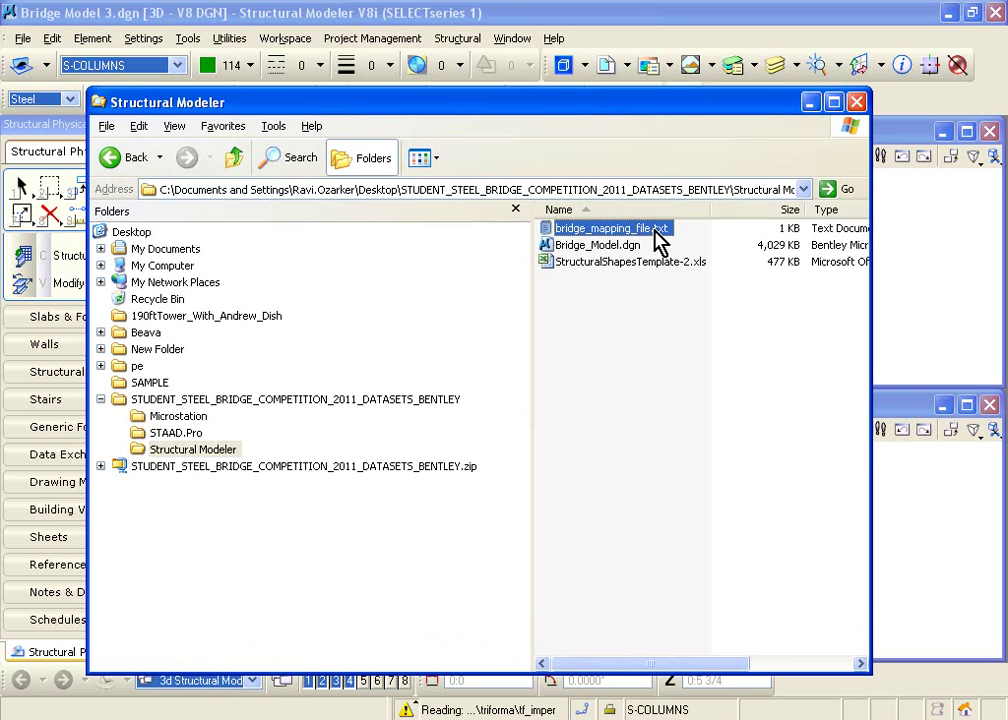
left_click(656, 229)
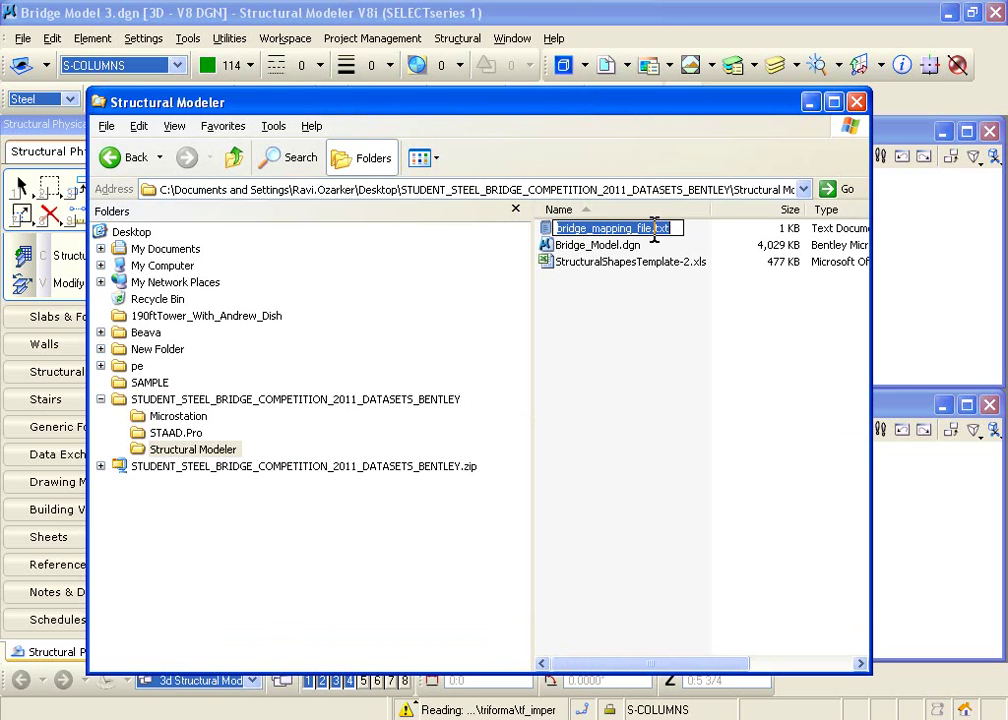
right_click(553, 241)
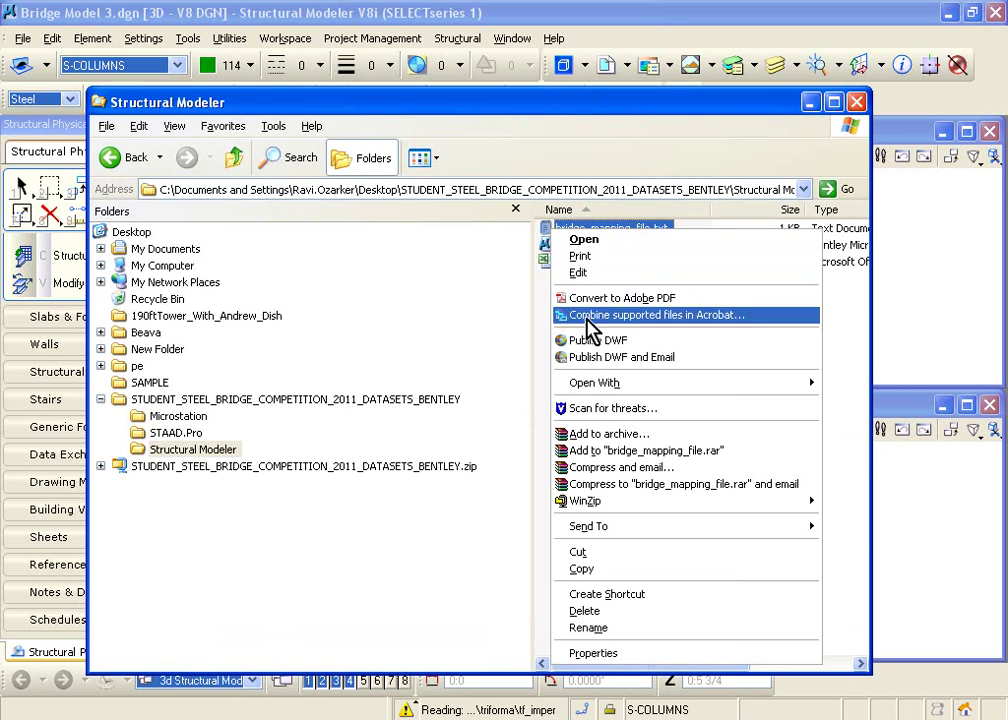
left_click(625, 553)
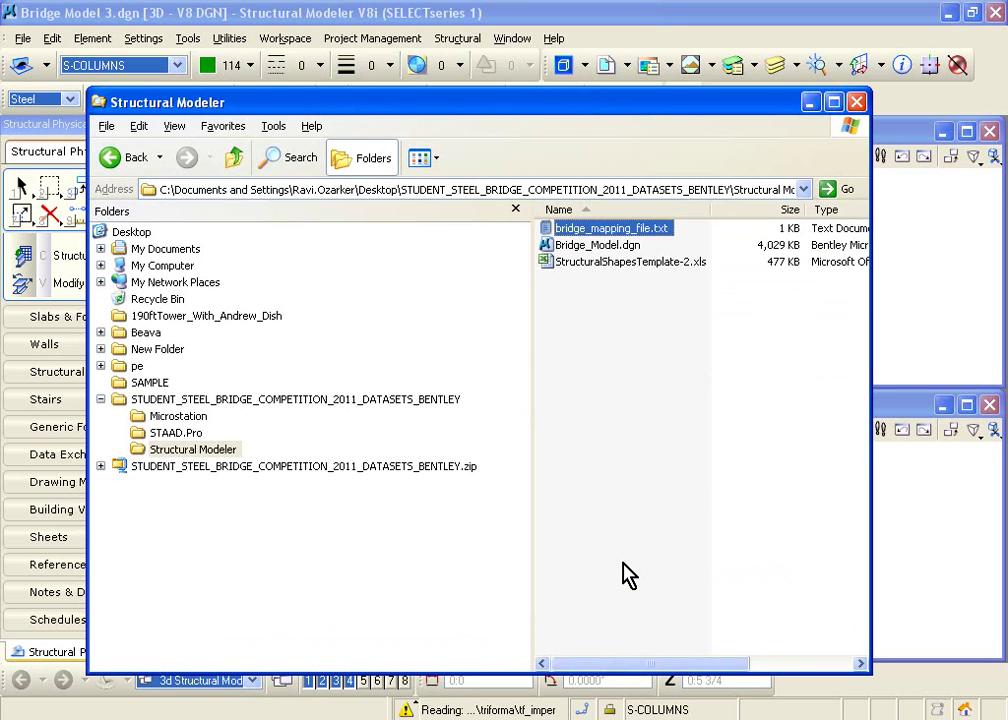
left_click(136, 235)
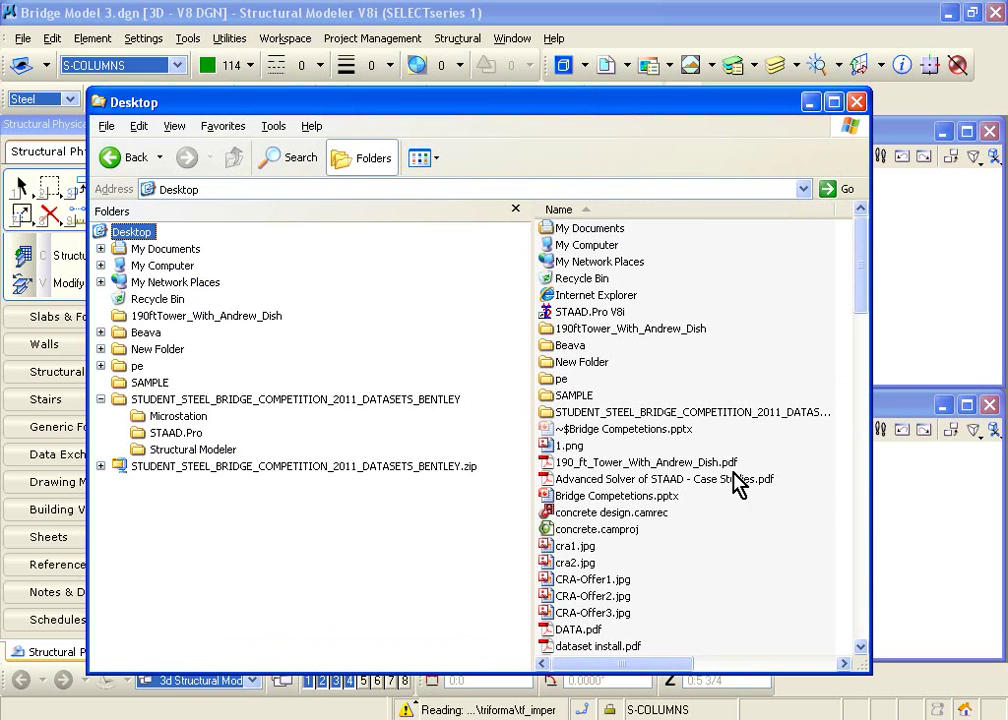
right_click(768, 600)
left_click(776, 647)
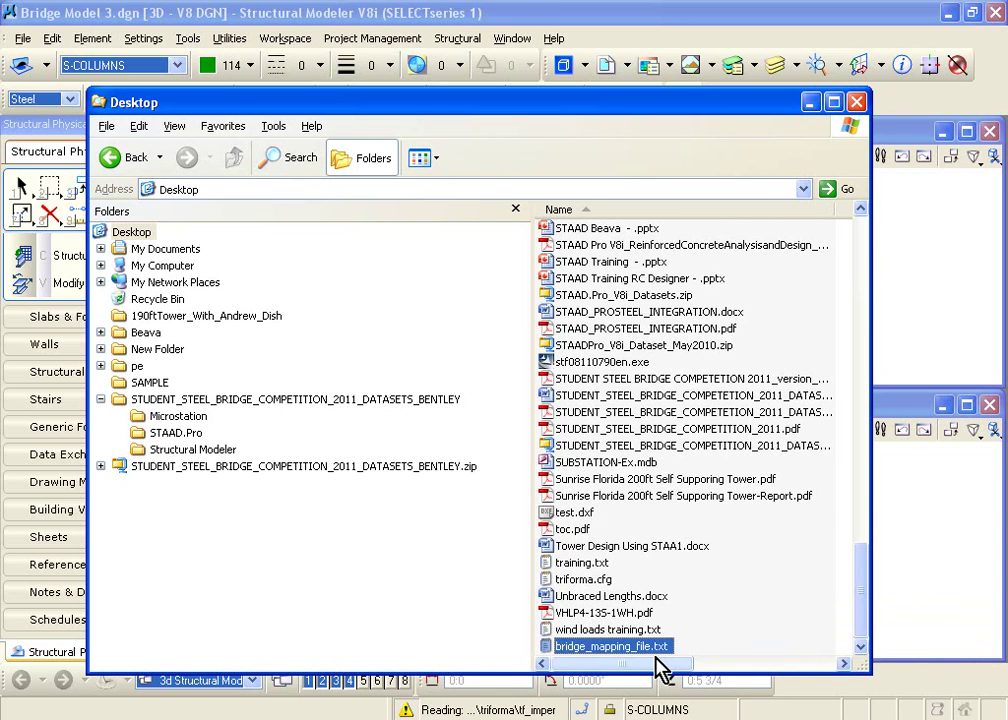
- Open bridge_mapping_file.txt from the Desktop and examine the mappings for HSS-1/2X1/2X1/32 and HSS-1X1X1/32
double_click(658, 648)
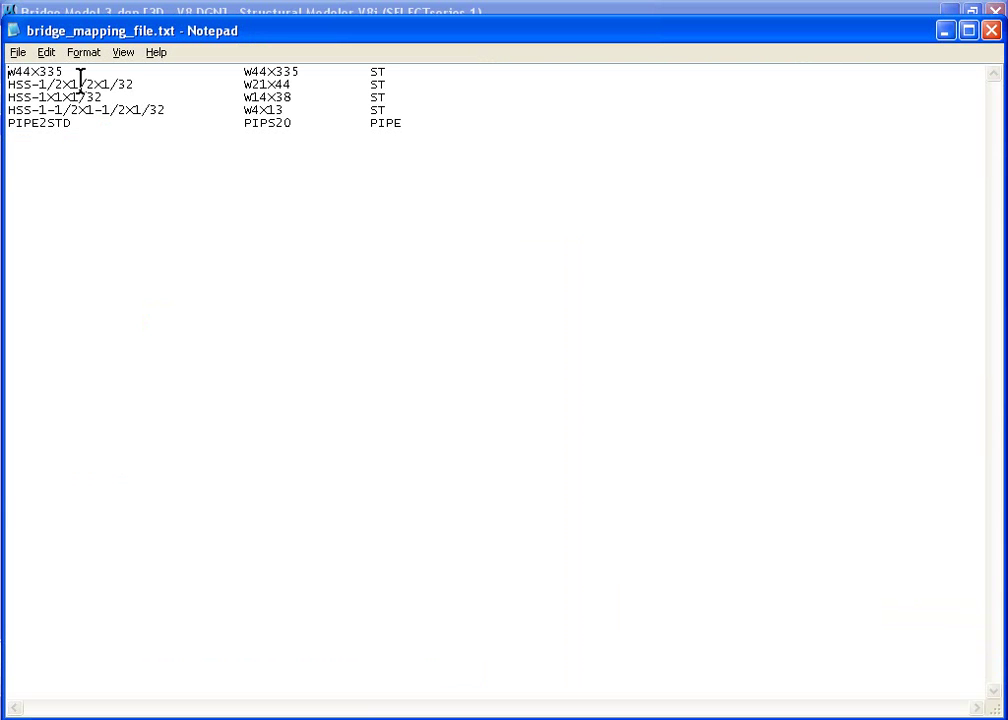
left_click_drag(57, 72, 133, 84)
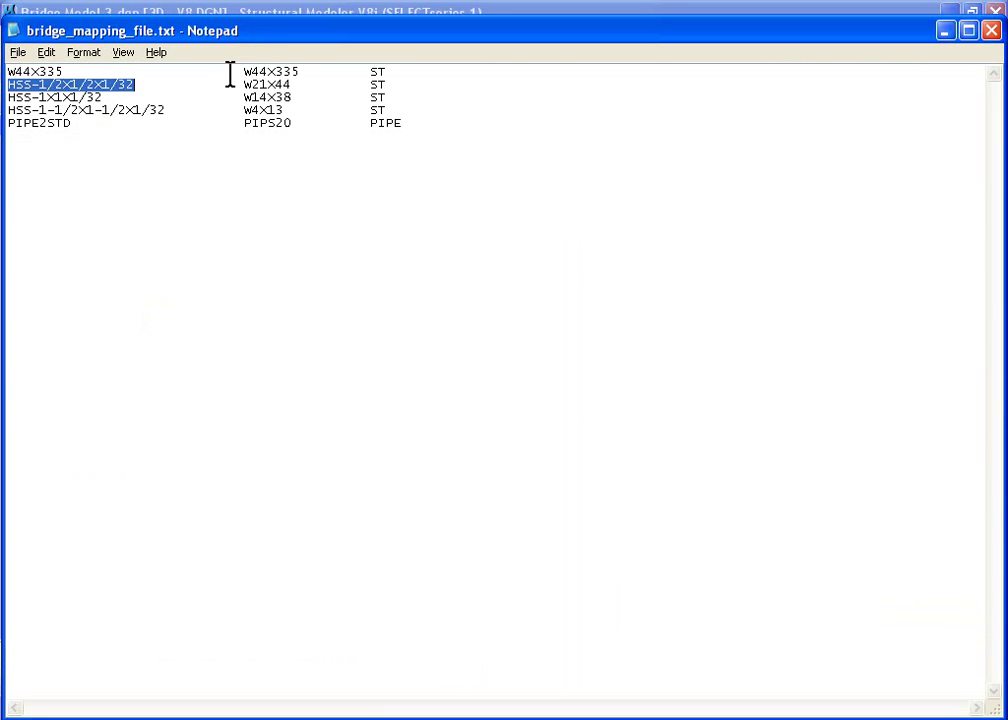
left_click_drag(245, 84, 288, 84)
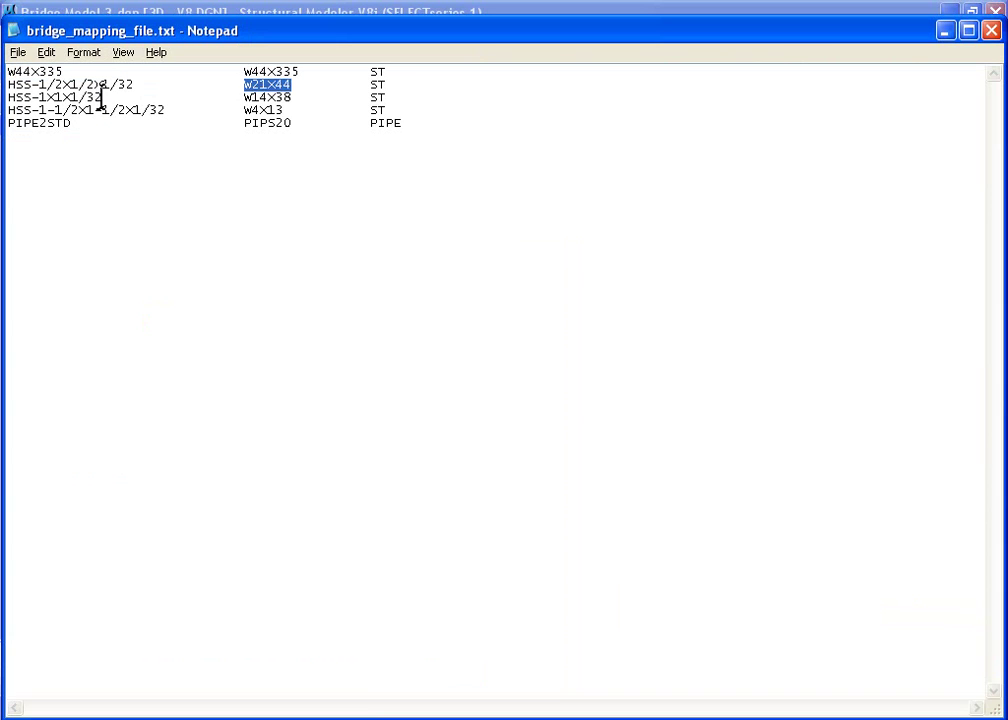
left_click_drag(101, 97, 6, 97)
left_click_drag(290, 97, 250, 97)
- Save bridge_mapping_file.txt and switch back to Structural Modeler with Bridge Model 3.dgn open
left_click(18, 52)
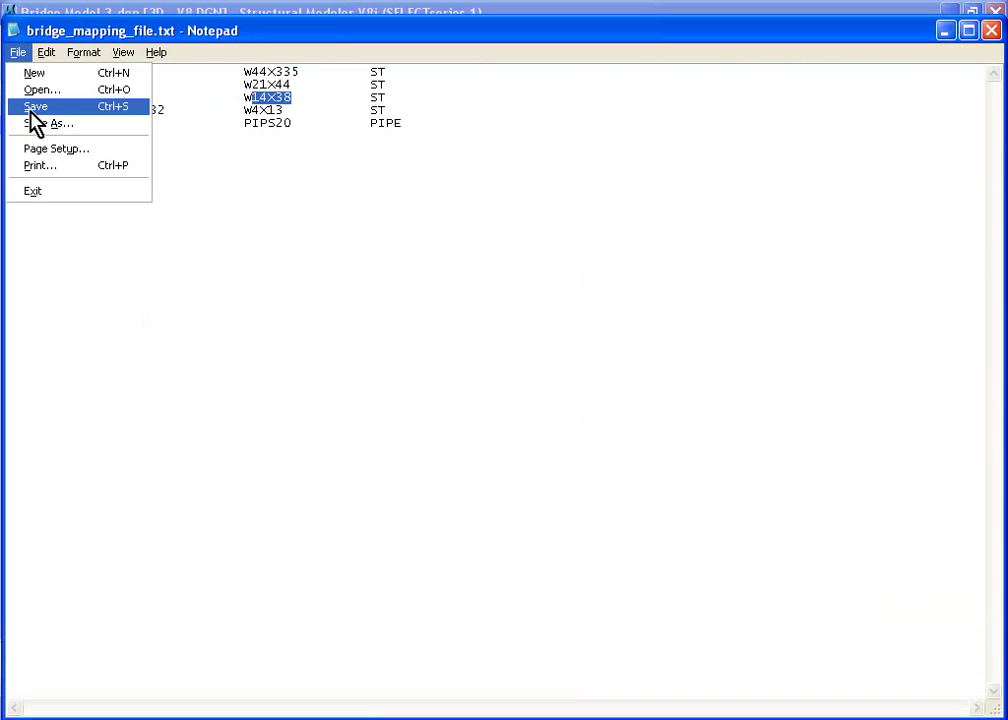
left_click(48, 107)
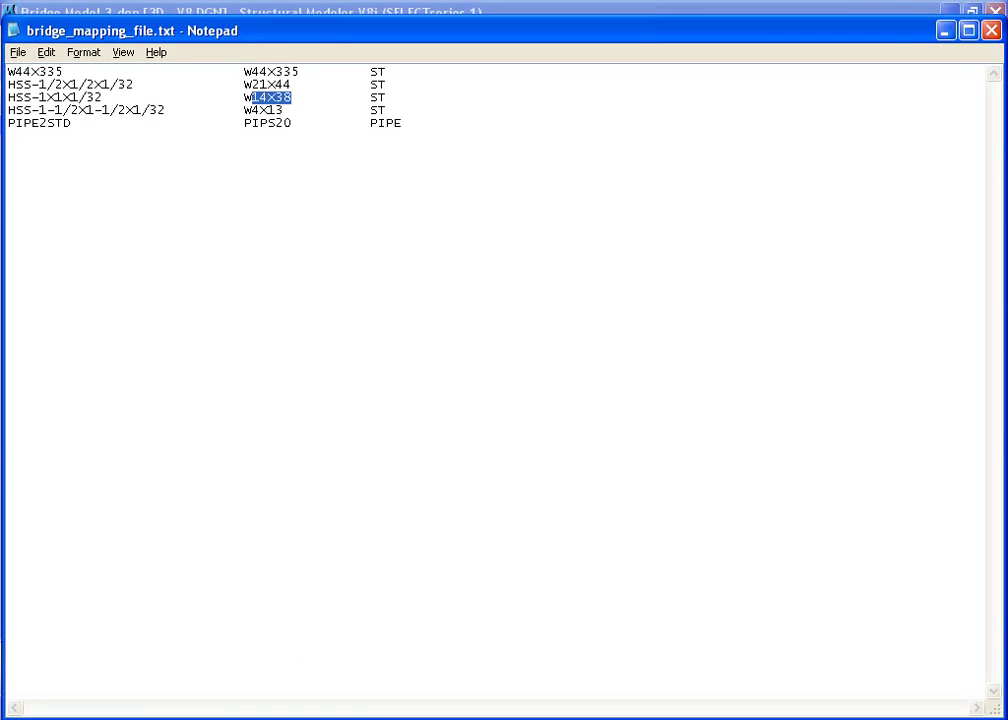
key("BackSpace")
key("alt+Tab")
key("Tab")
key("Tab")
key("Tab")
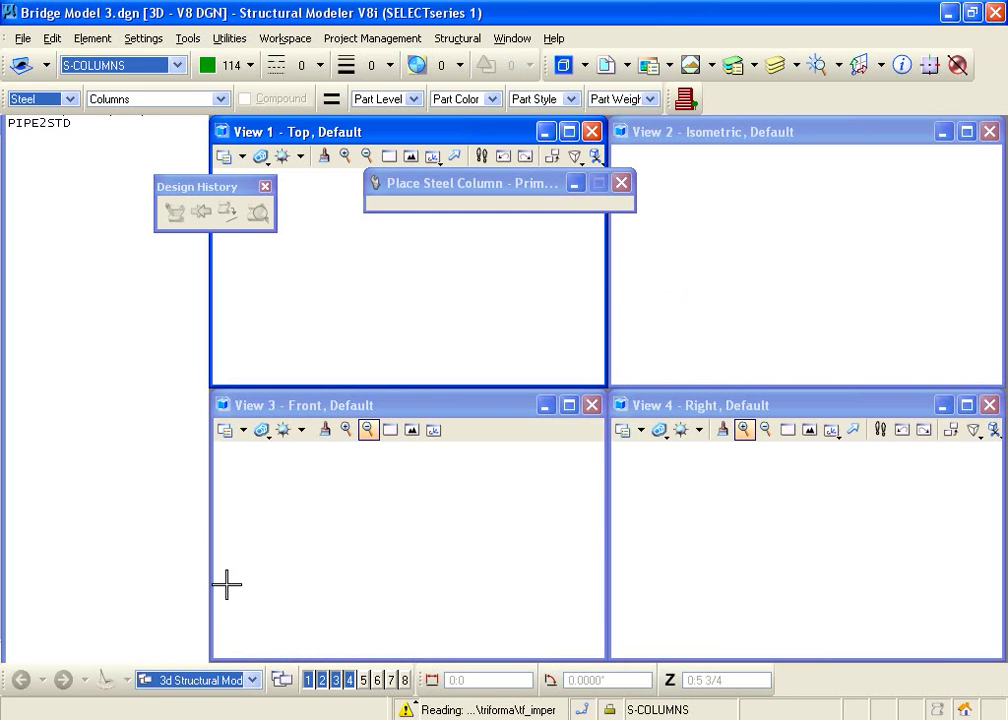
- Start an Analysis Import from STAAD.Pro and choose C:\training\My Bridge_8.std as the source file
left_click(168, 652)
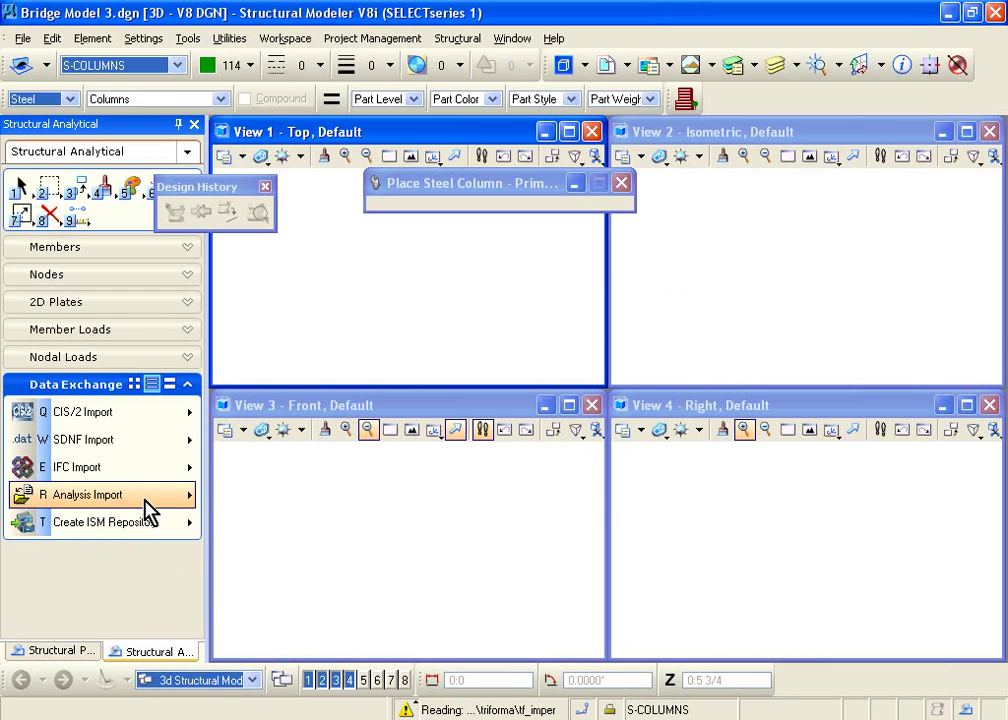
left_click(144, 497)
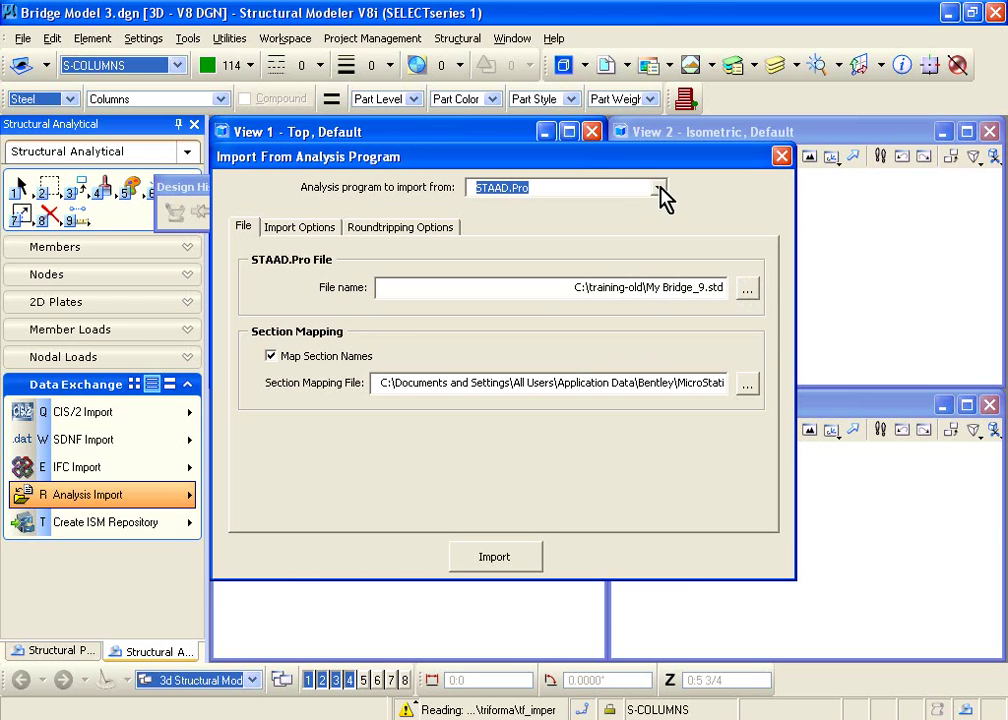
left_click(749, 289)
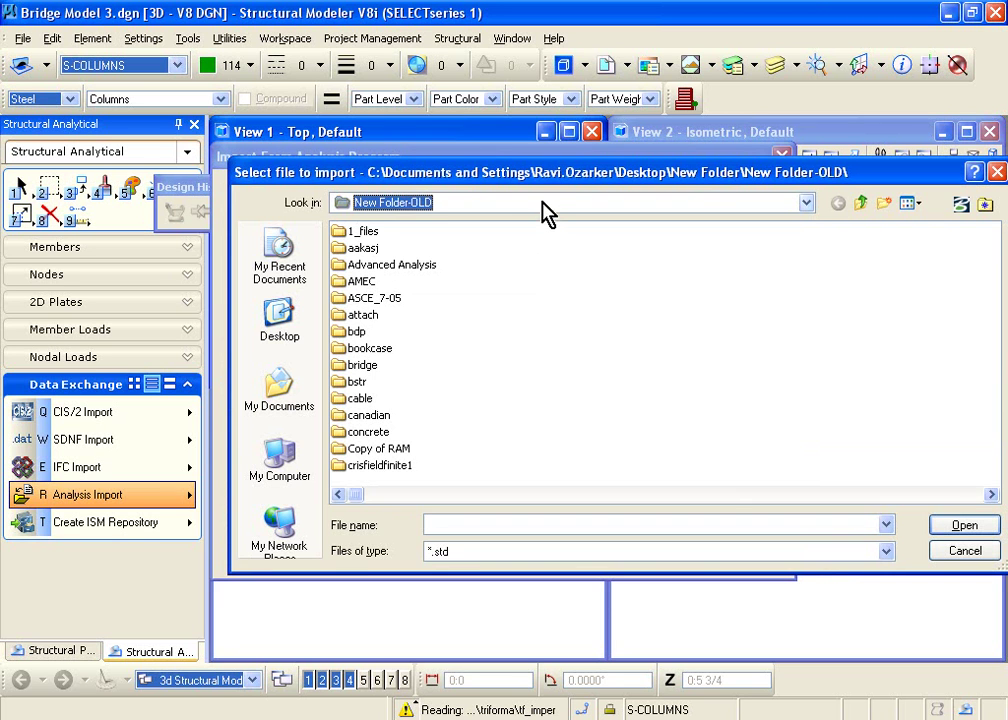
key("F4")
left_click(542, 288)
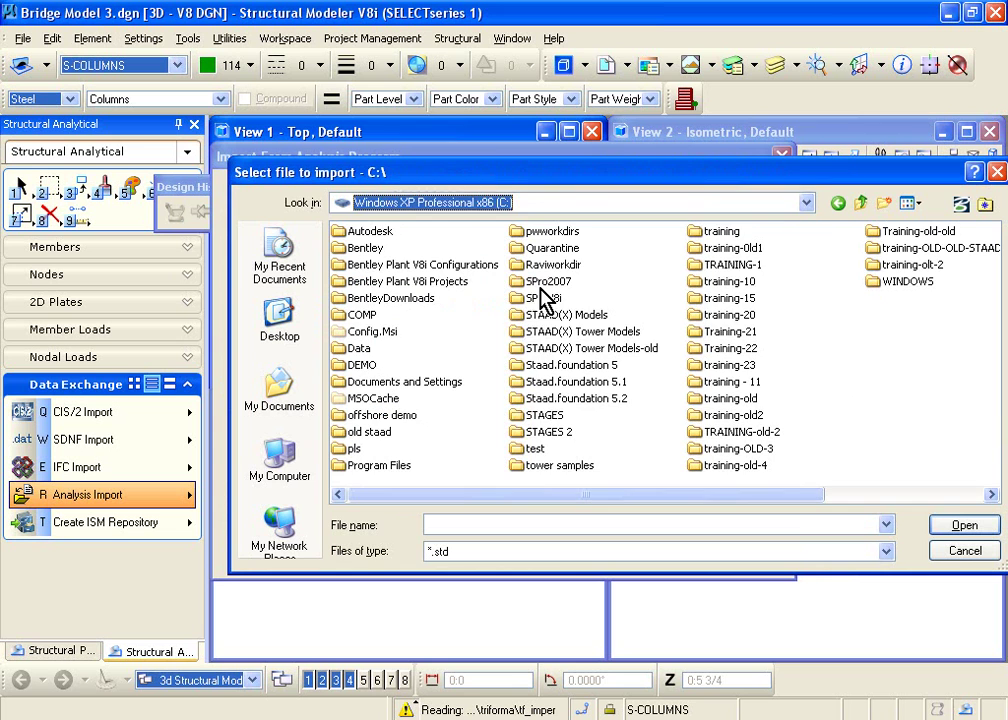
left_click(535, 334)
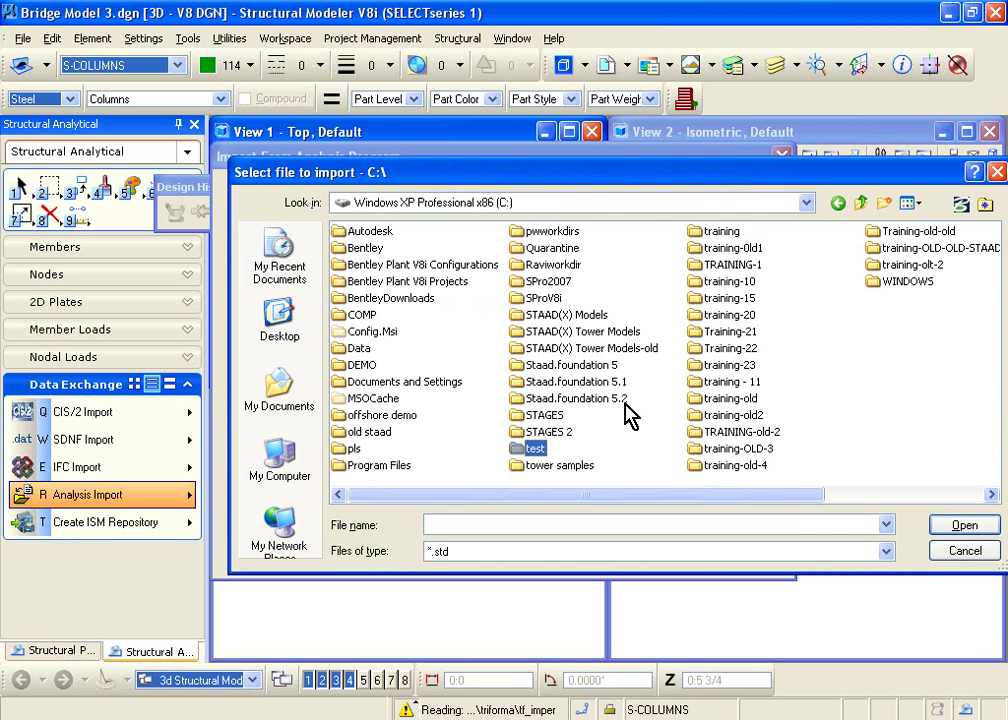
left_click(598, 465)
double_click(718, 232)
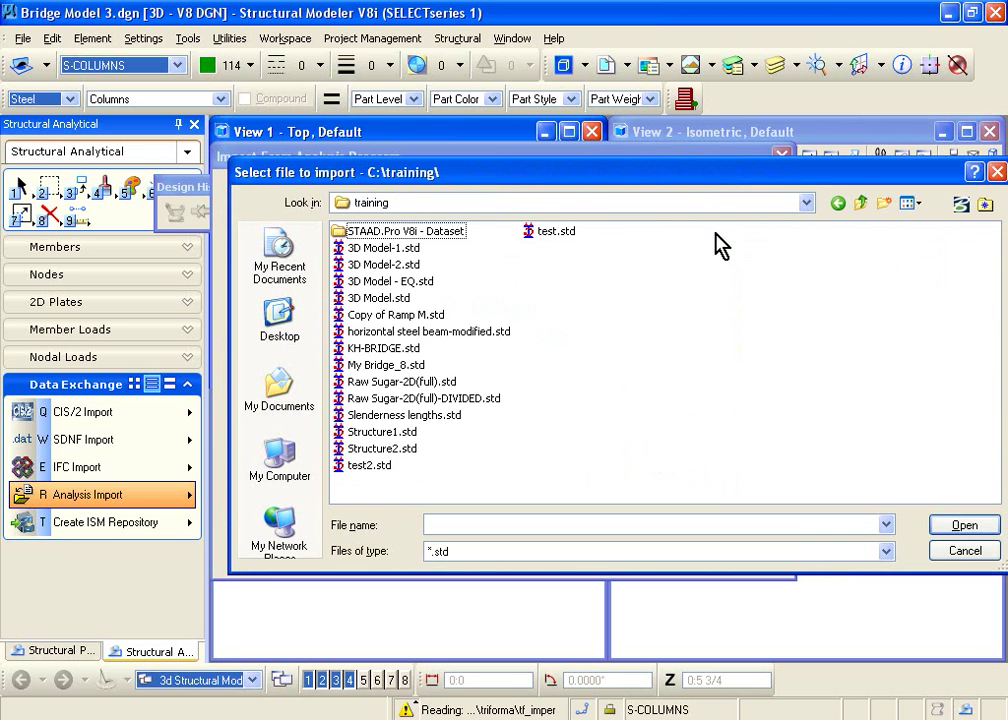
left_click(397, 365)
left_click(957, 529)
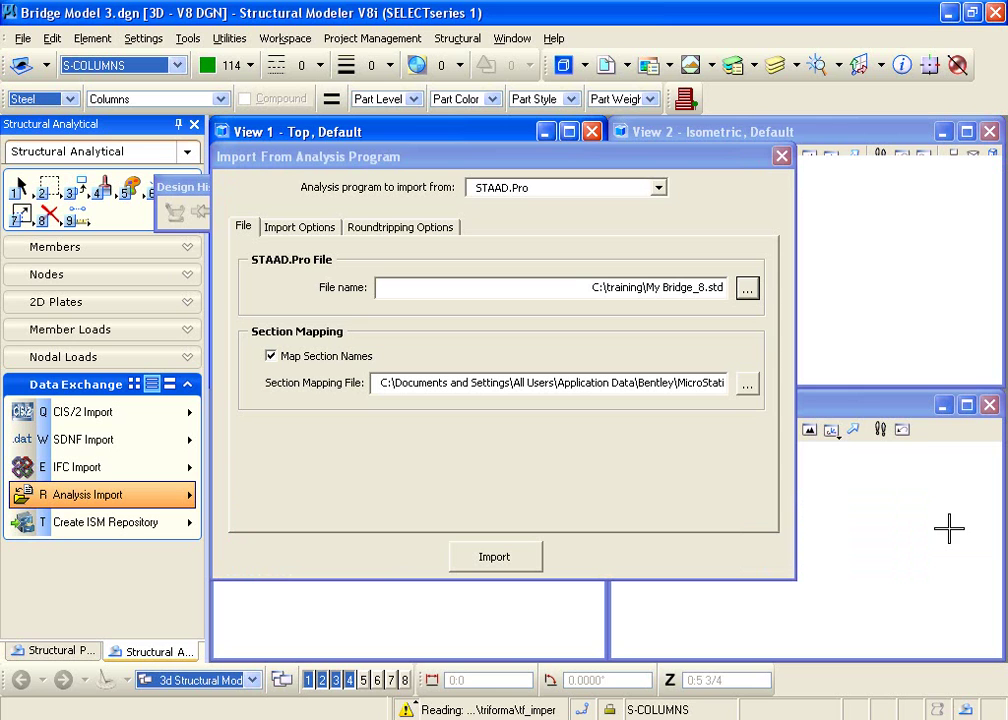
- Try to choose bridge_mapping_file.txt from the Desktop for the section mapping
left_click(749, 387)
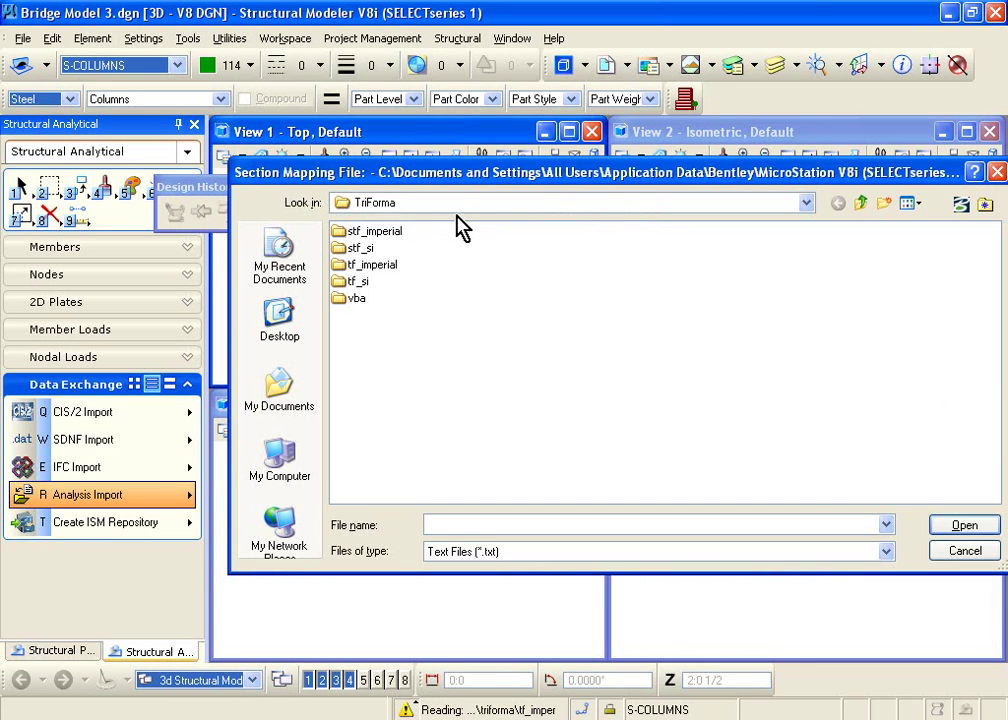
left_click(460, 204)
left_click(455, 235)
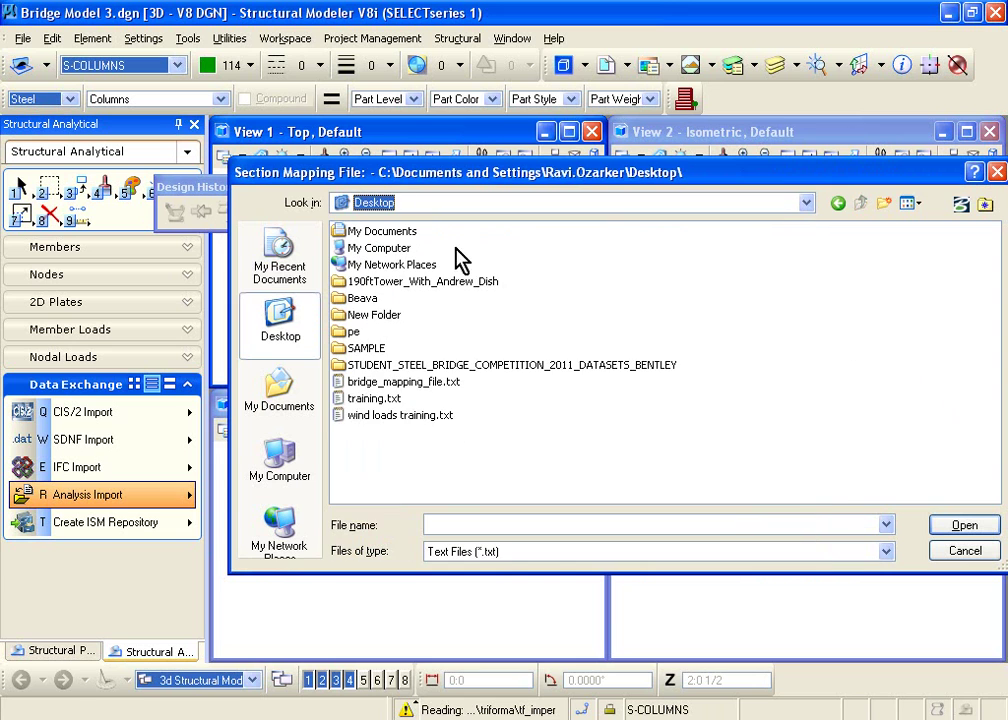
double_click(399, 382)
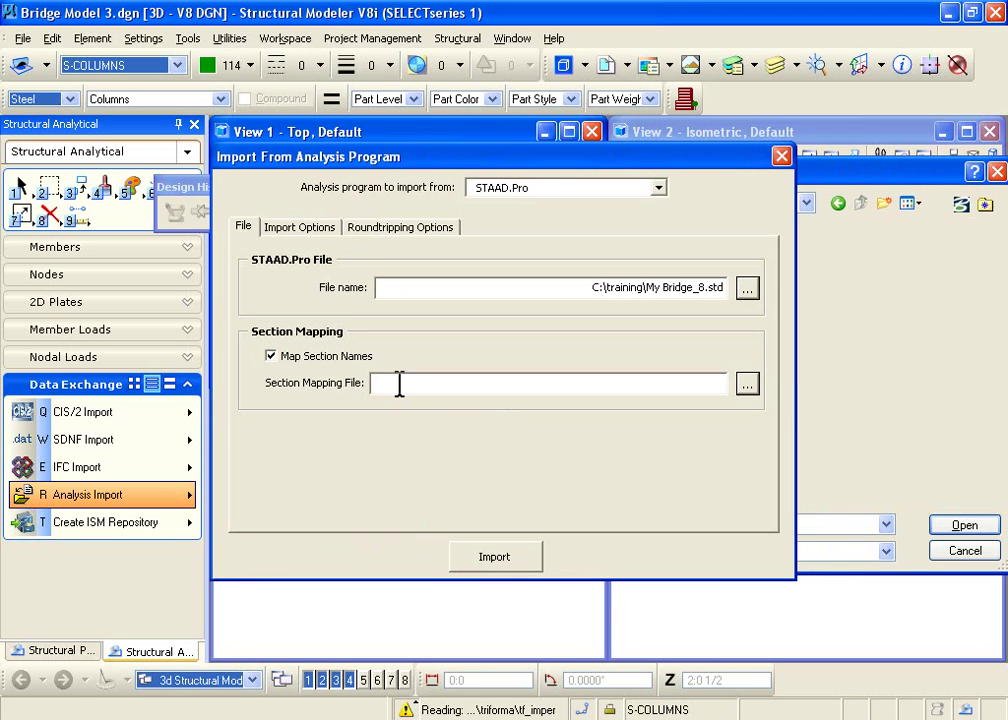
- Set the section mapping file to bridge_mapping_file.txt on the Desktop
left_click(747, 386)
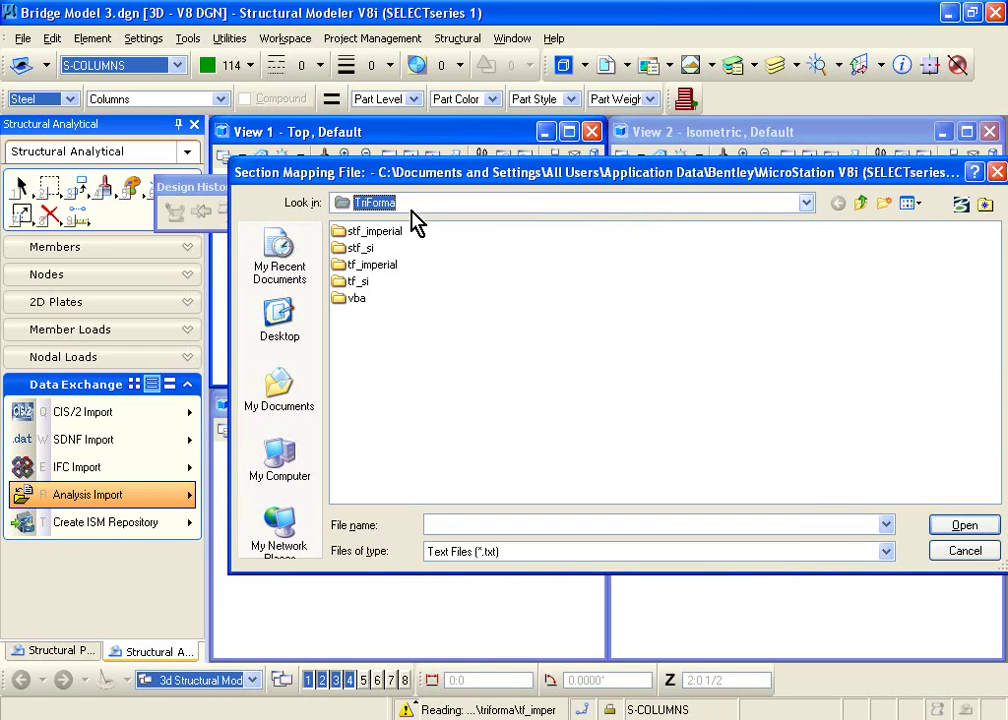
left_click(413, 203)
left_click(410, 236)
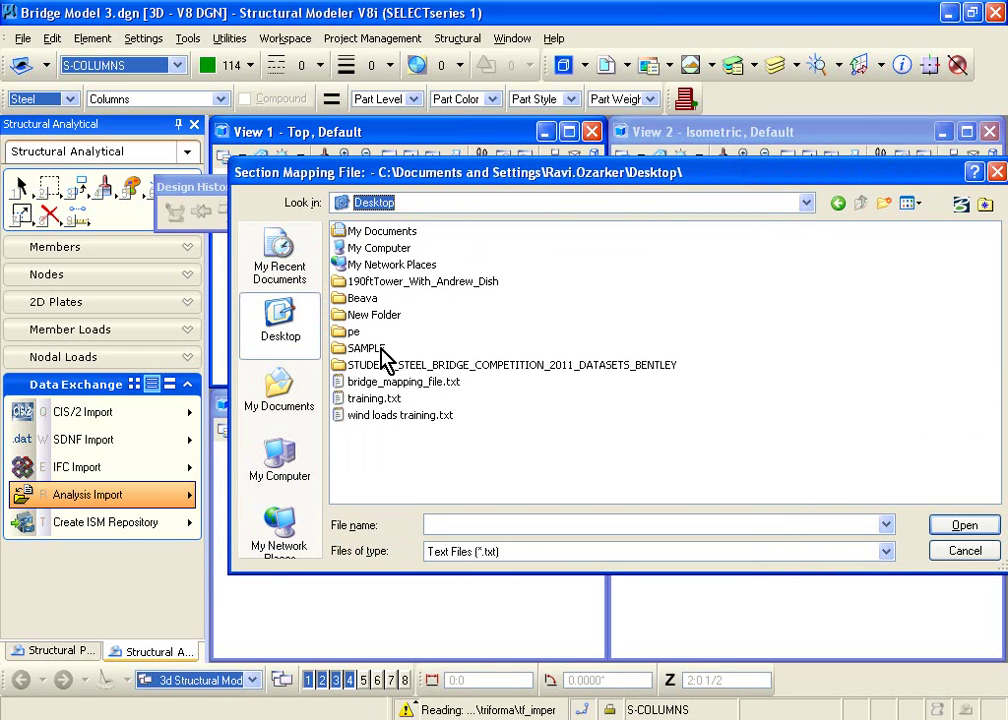
left_click(415, 386)
left_click(960, 525)
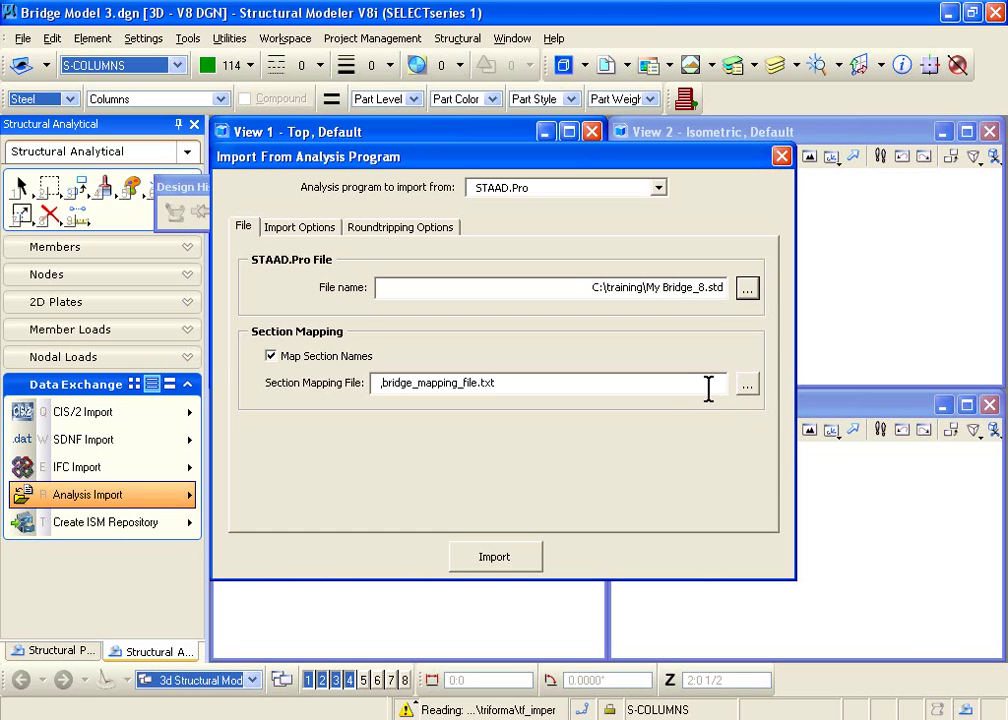
left_click(630, 390)
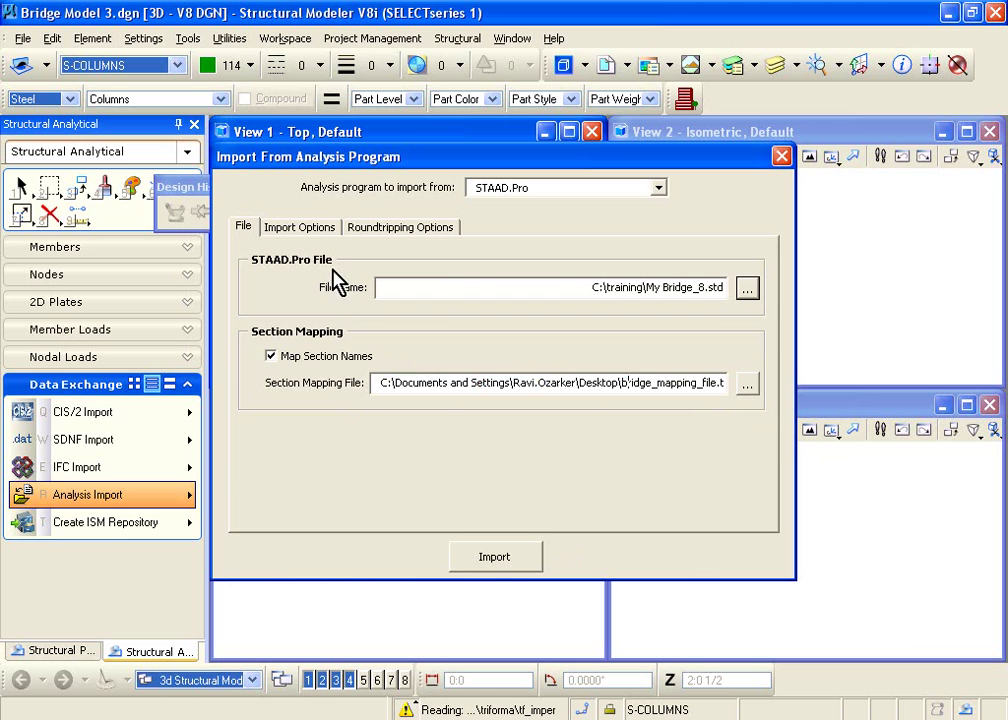
- Review the import options for the structural families and parts, and run the import of the STAAD.Pro bridge
left_click(313, 232)
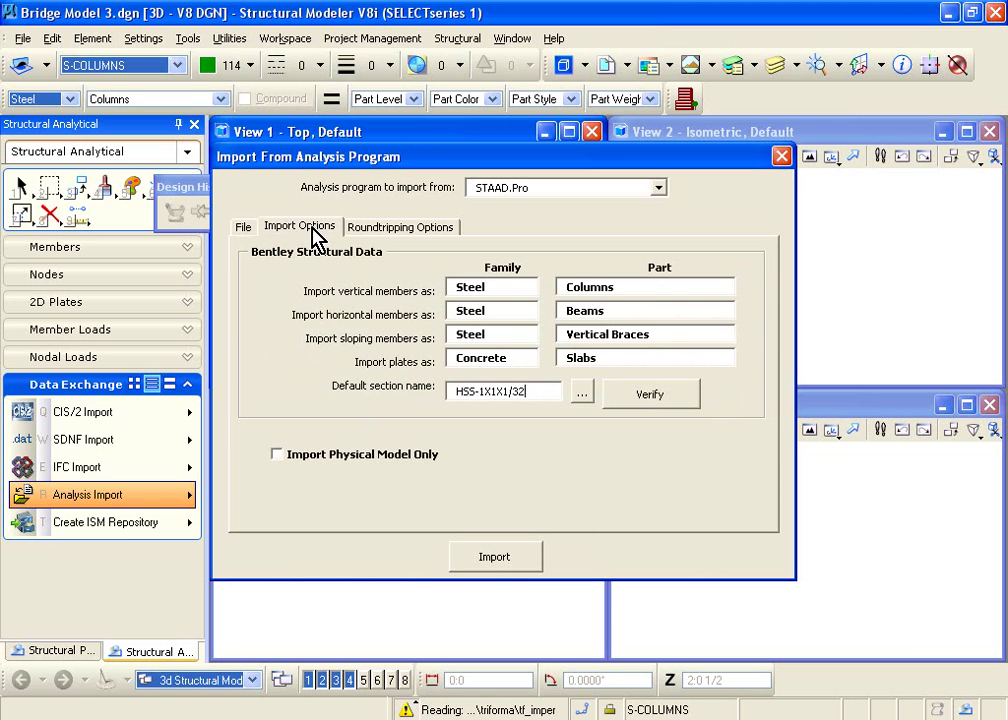
left_click(522, 288)
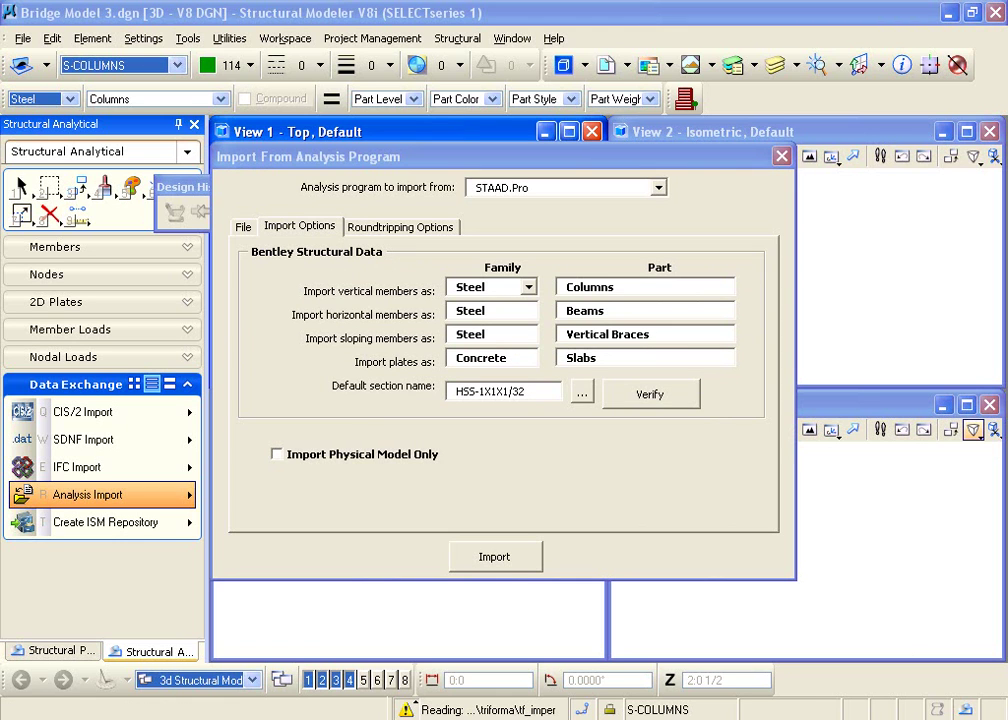
left_click(505, 566)
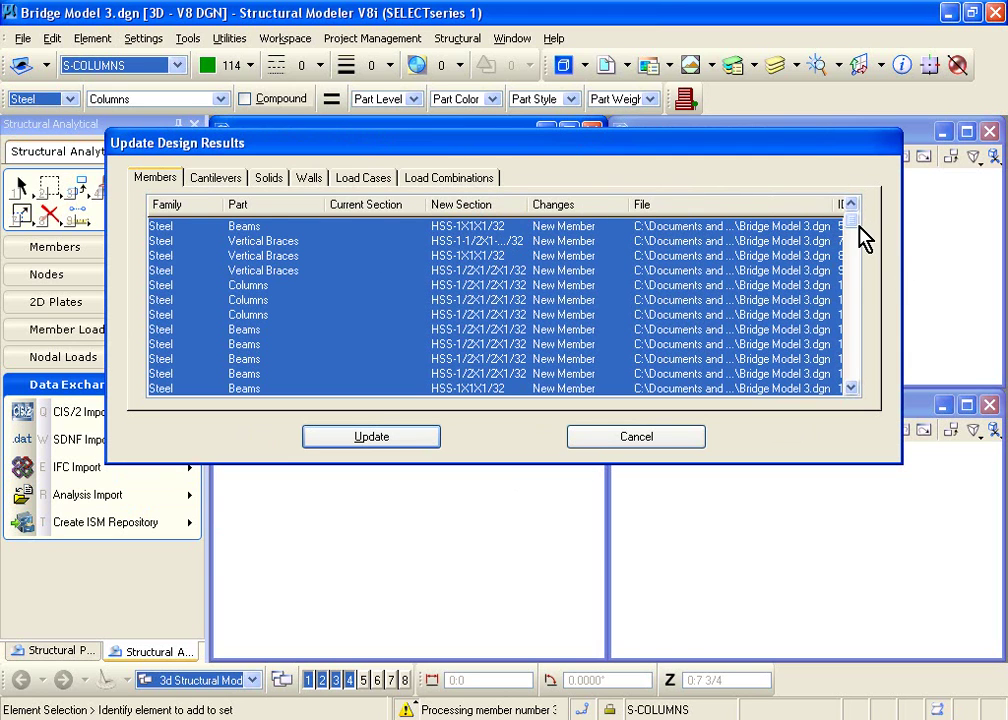
- Update the model with all the new members in the design results and close the Design History window
mouse_move(852, 220)
left_mouse_down()
mouse_move(856, 383)
mouse_move(849, 214)
left_mouse_up()
left_click(424, 444)
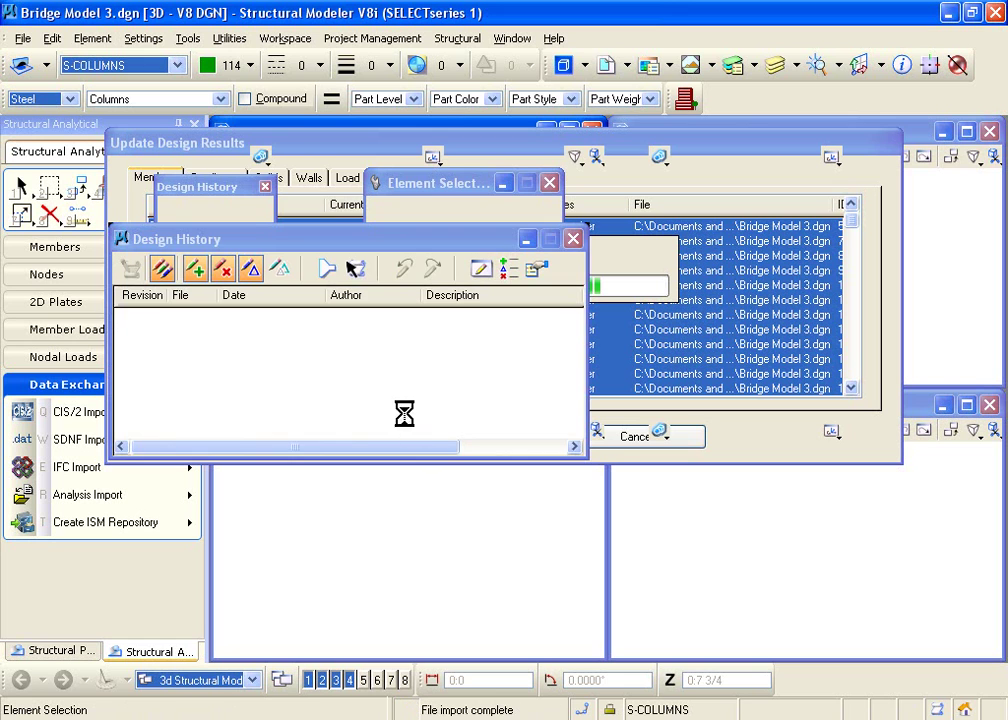
left_click(574, 241)
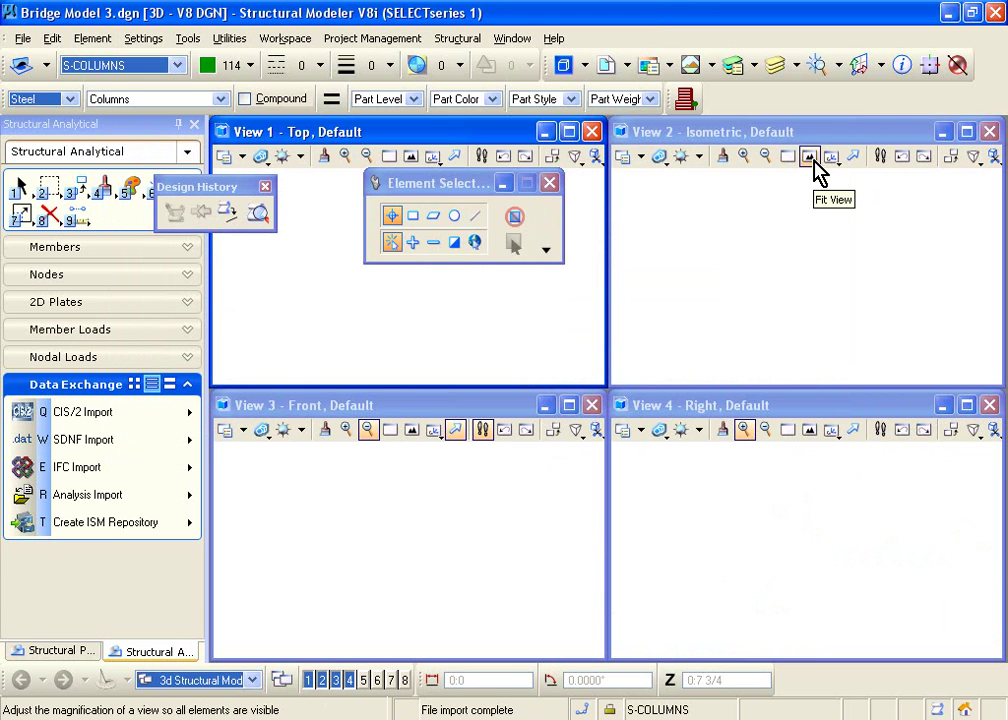
- Fit the imported bridge in the isometric and front views
left_click(812, 160)
left_click(844, 367)
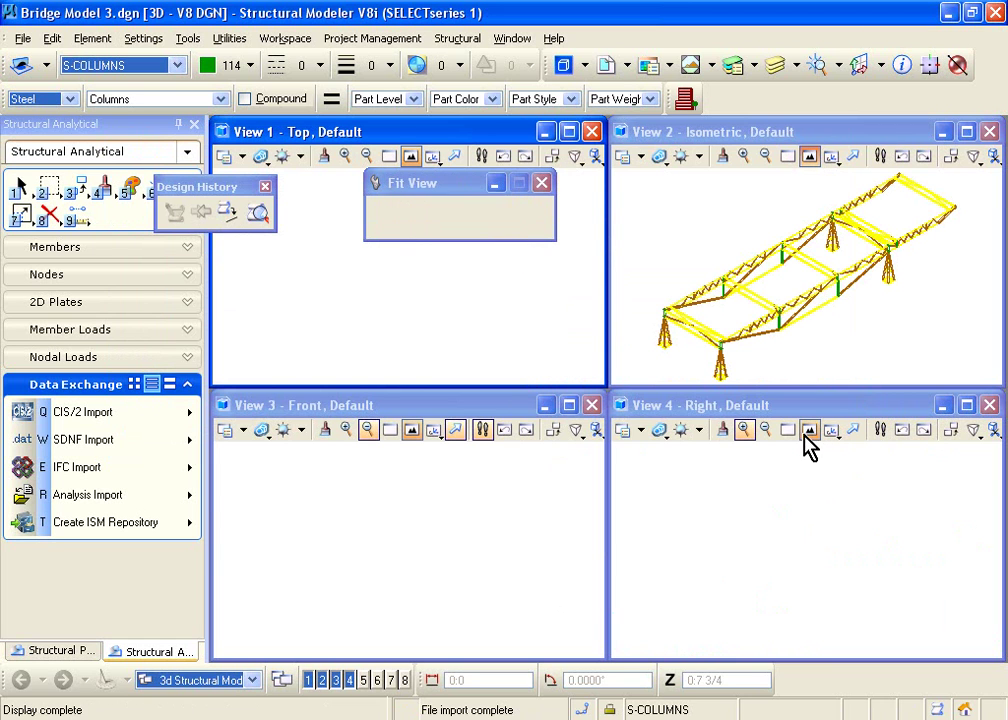
left_click(413, 431)
left_click(413, 158)
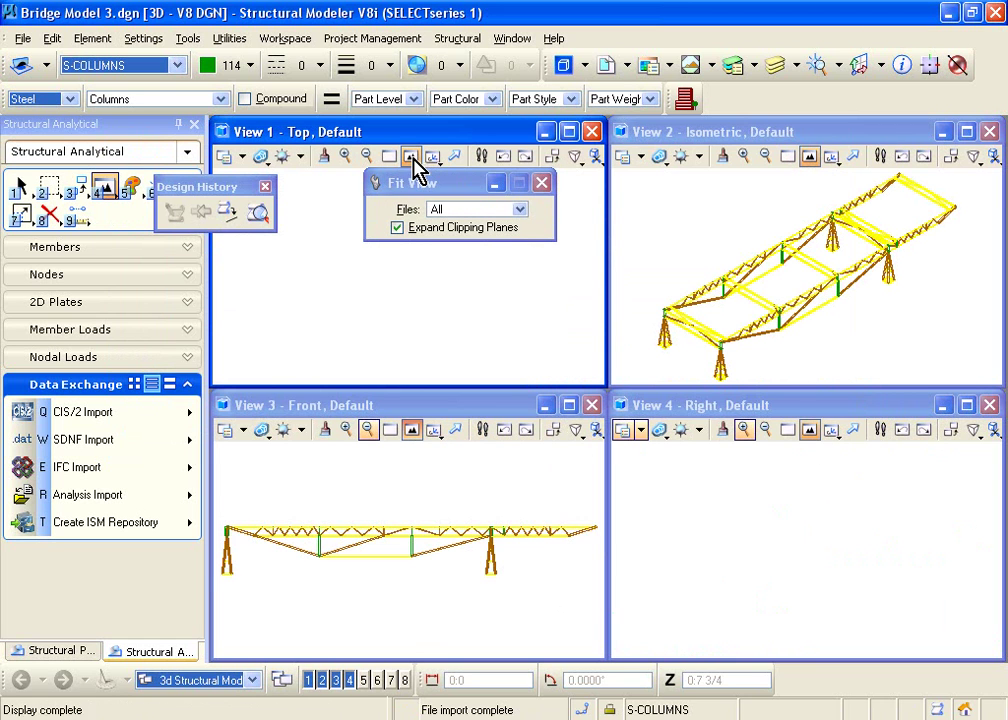
left_click(541, 183)
- Maximize the isometric view and fit the whole bridge in it
double_click(709, 138)
left_click(406, 157)
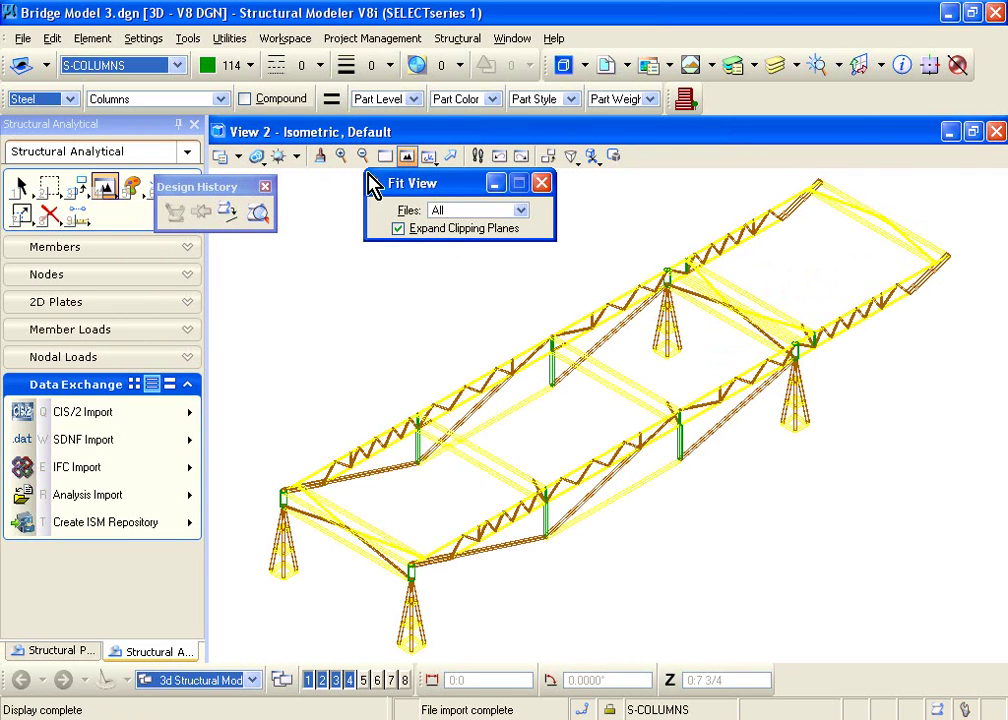
left_click(429, 157)
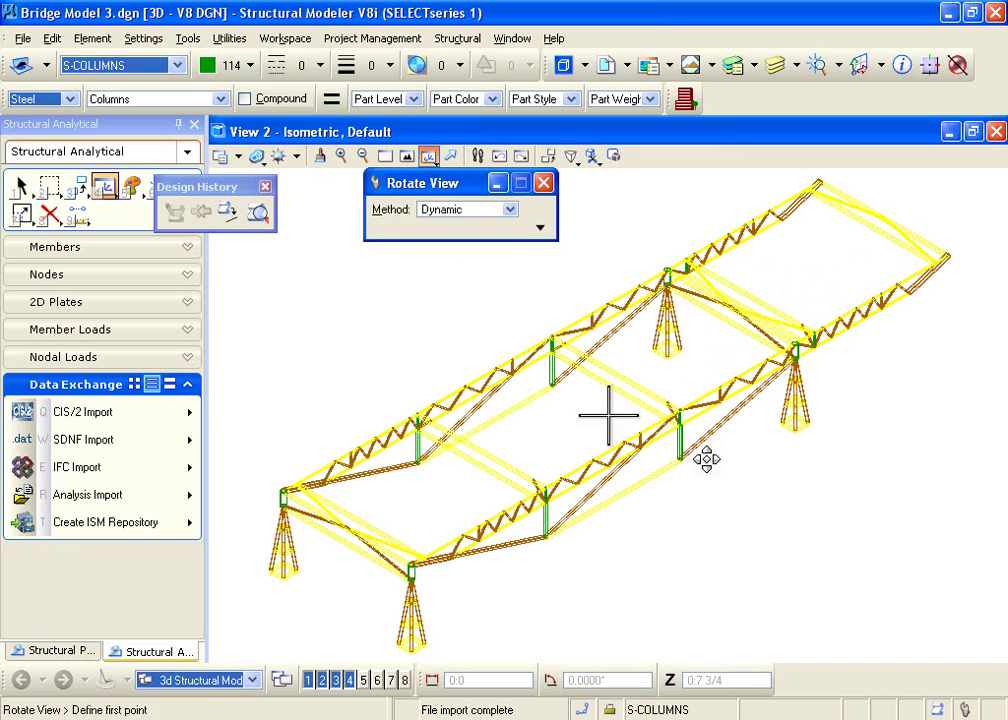
mouse_move(702, 461)
left_mouse_down()
mouse_move(526, 470)
mouse_move(363, 432)
mouse_move(567, 461)
mouse_move(704, 461)
left_mouse_up()
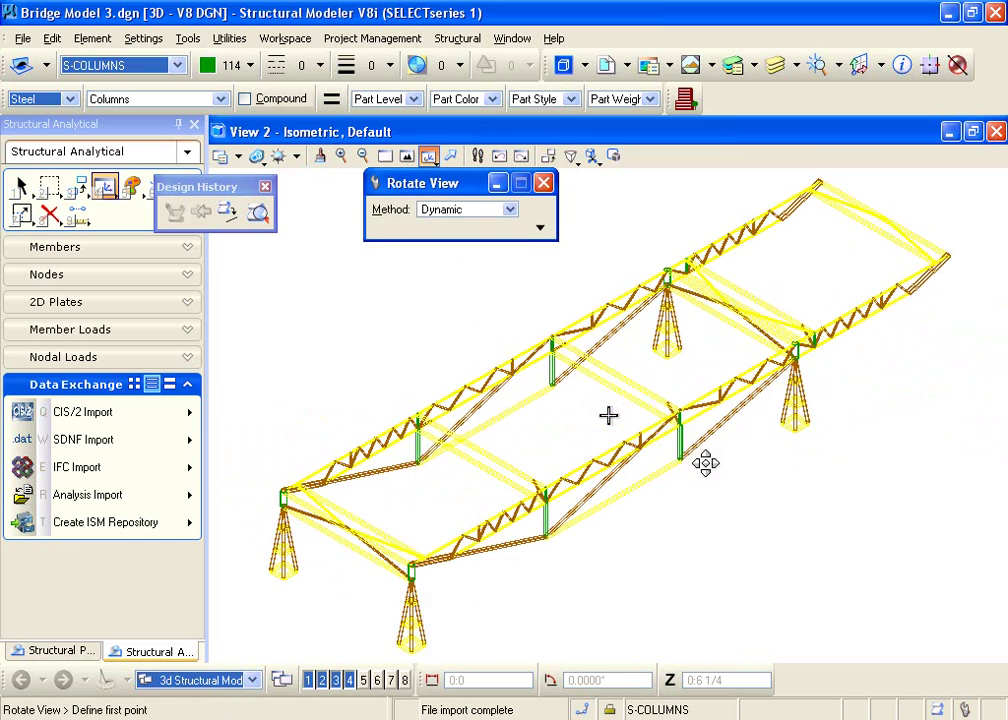
- Set the display style of the isometric view to Smooth
left_click(259, 157)
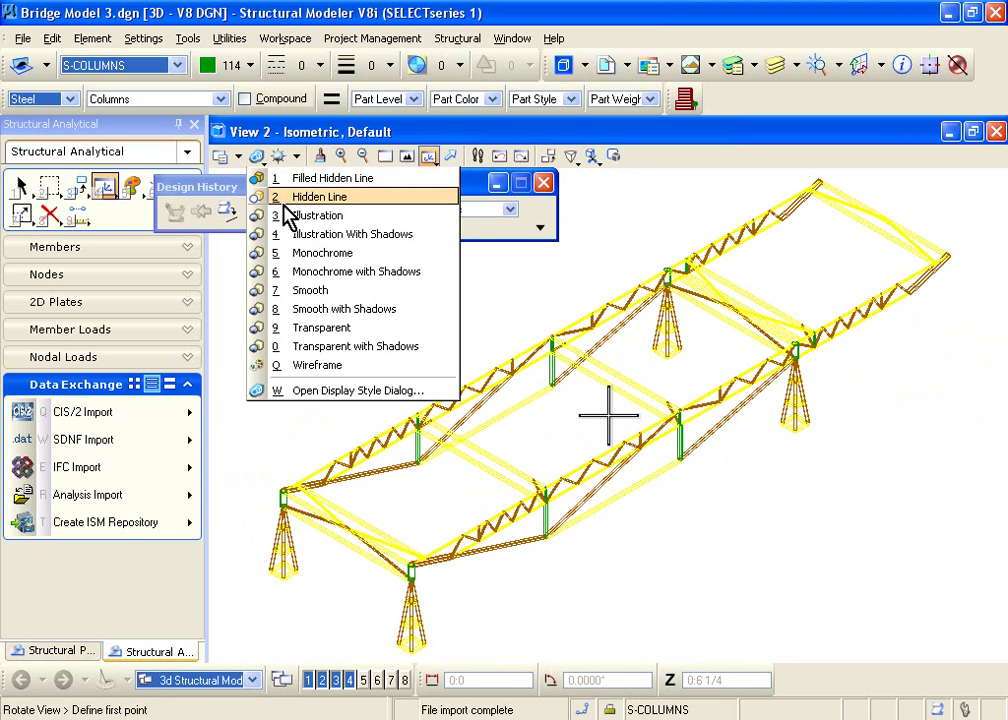
left_click(292, 216)
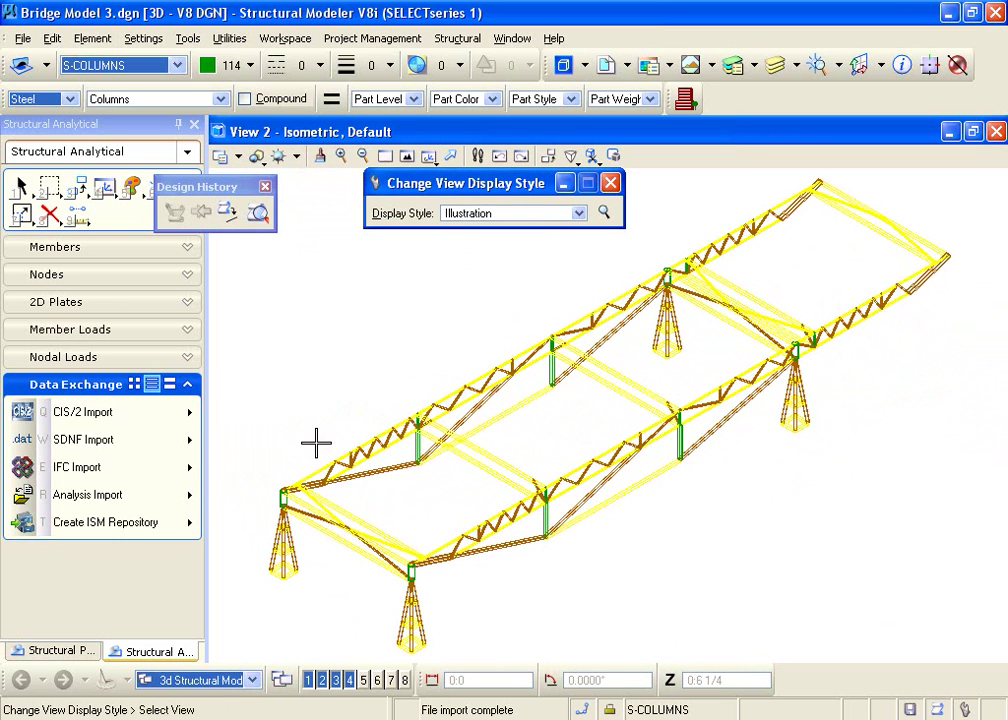
left_click(259, 158)
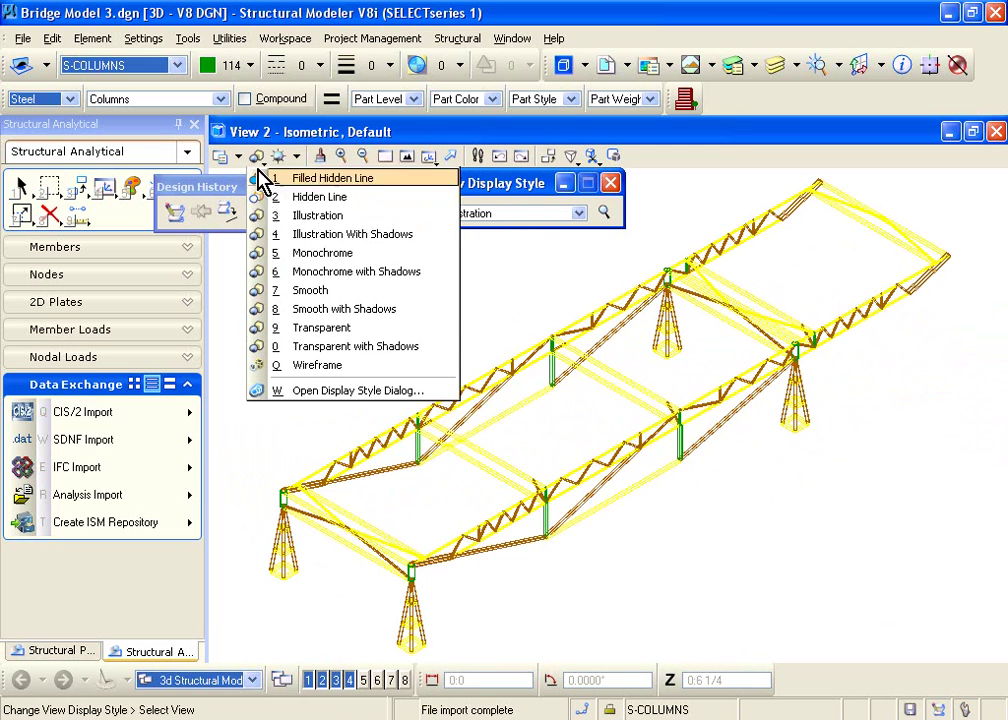
left_click(327, 295)
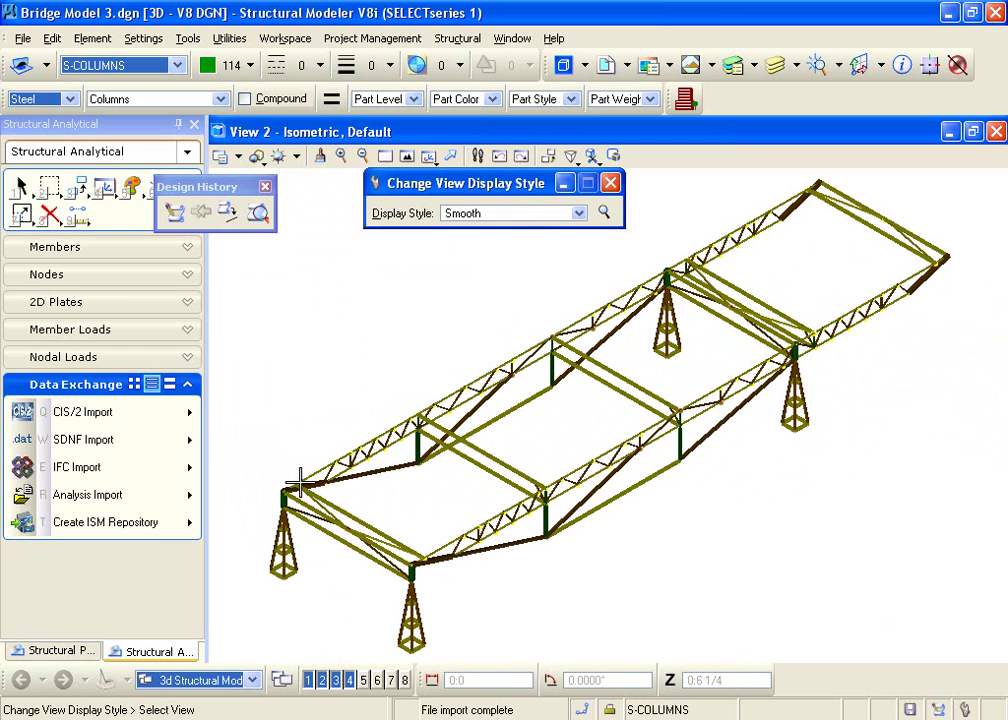
- Select the first top-chord members at the near end of the bridge's front truss
left_click(20, 187)
scroll(303, 483, "up", 4)
scroll(303, 483, "up", 2)
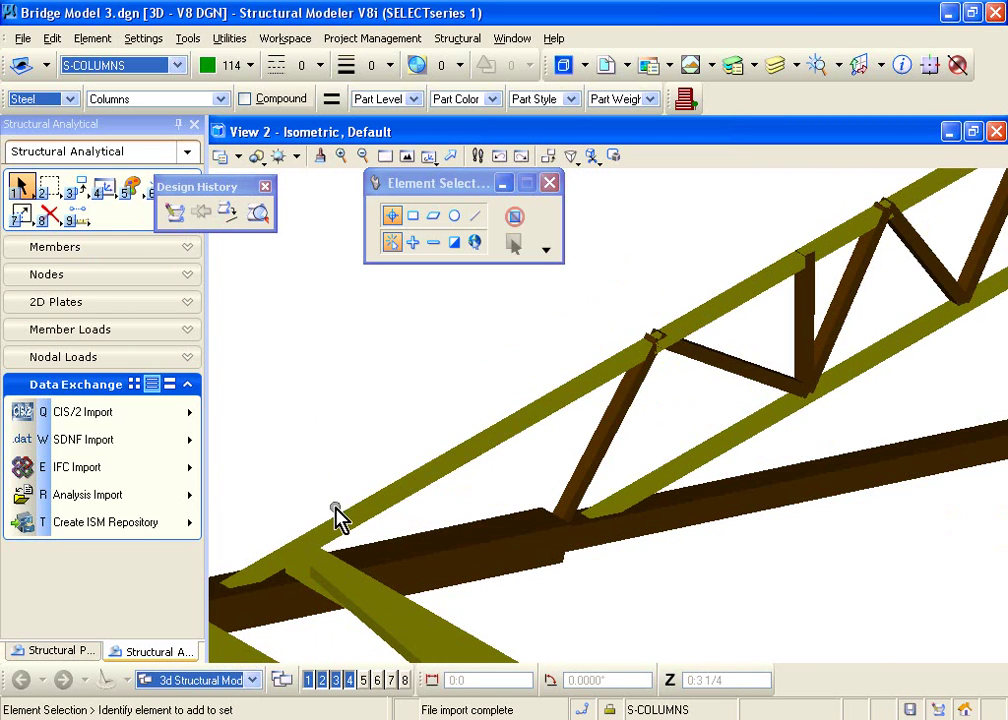
left_click(416, 498)
scroll(412, 504, "down", 5)
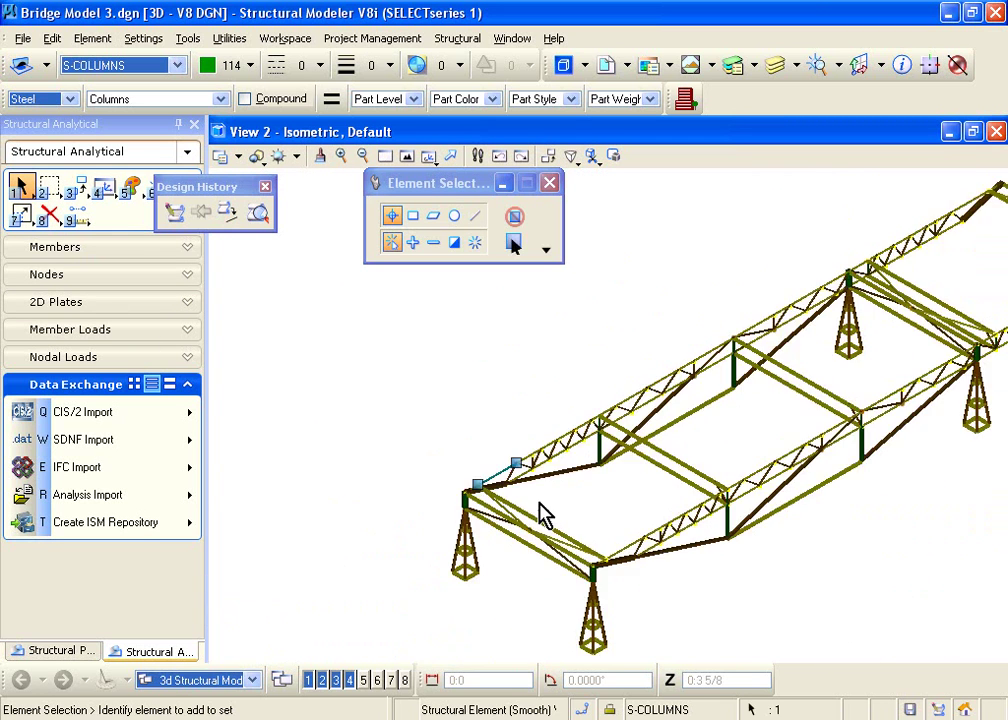
scroll(445, 468, "up", 5)
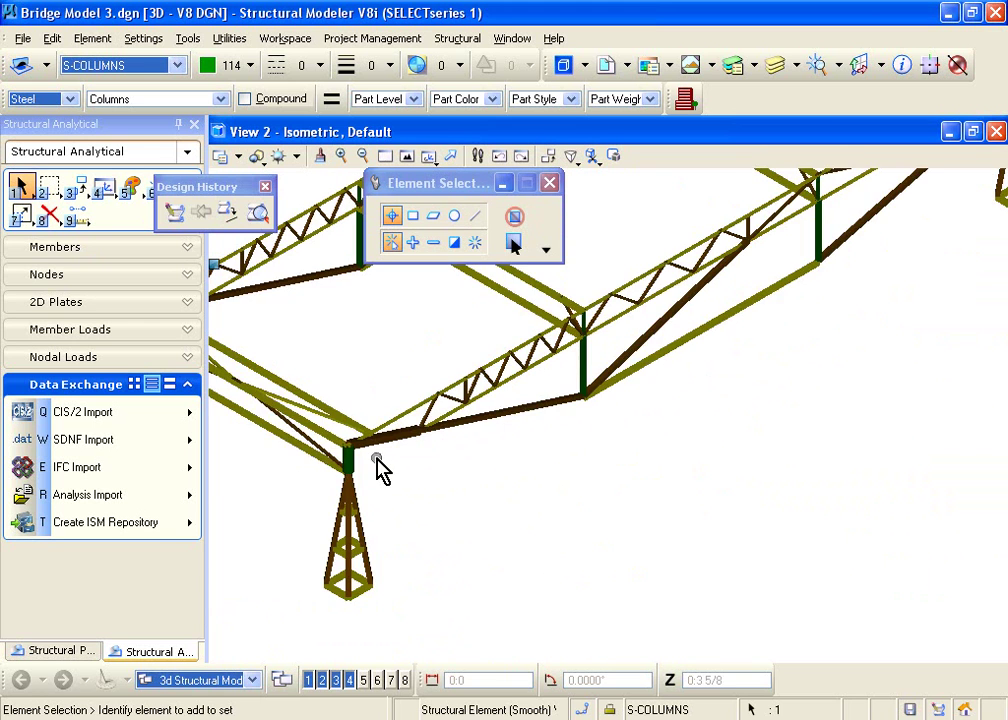
scroll(330, 440, "down", 1)
scroll(360, 423, "up", 2)
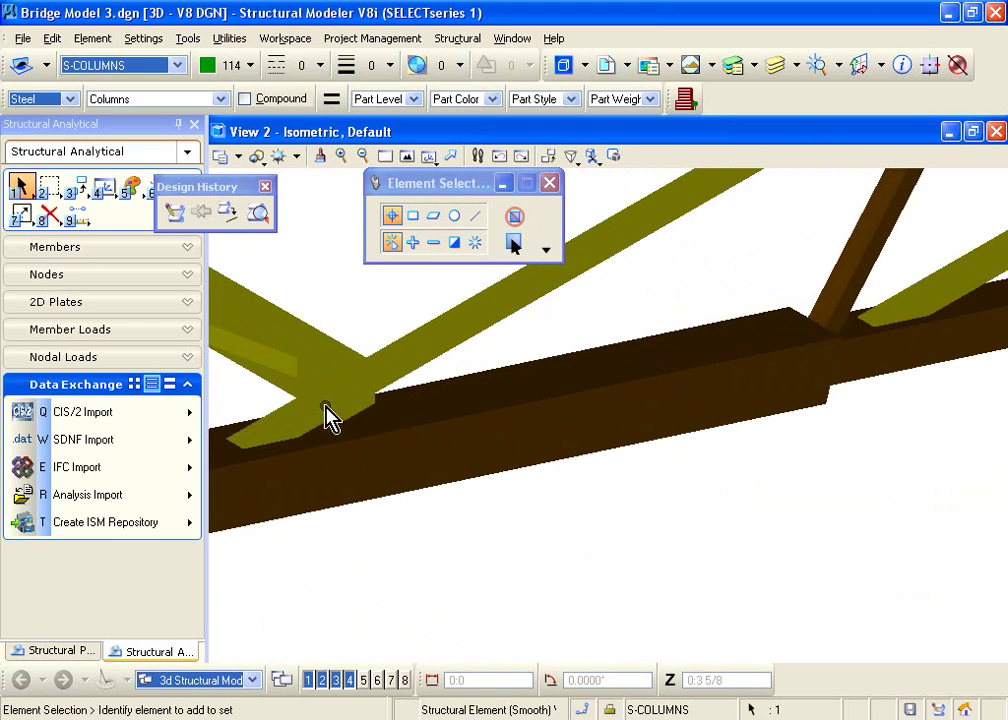
left_click(286, 434)
scroll(484, 585, "down", 5)
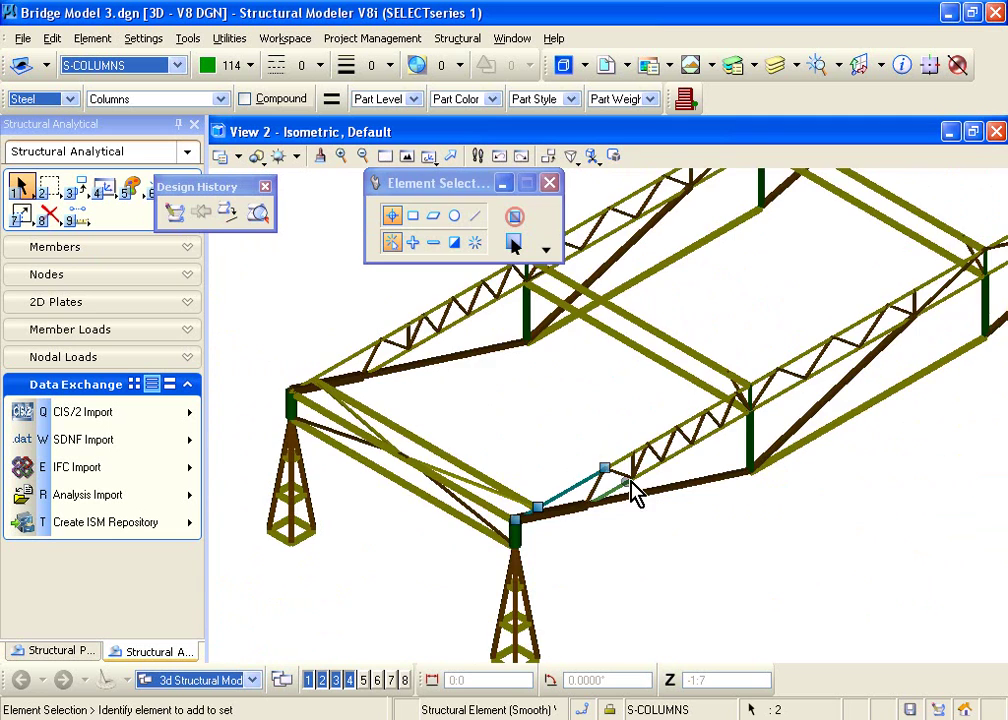
- Add the front truss's top-chord members up to the first green vertical post to the selection
scroll(614, 461, "up", 4)
left_click(625, 547)
left_click(749, 477)
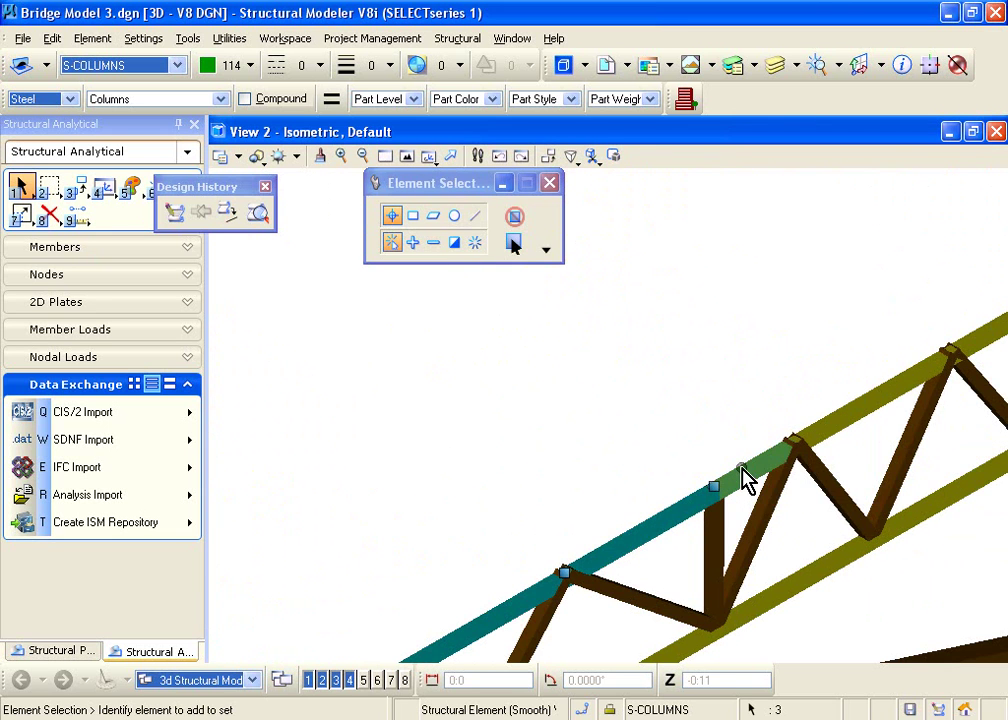
left_click(850, 416)
scroll(865, 430, "down", 3)
scroll(877, 450, "up", 3)
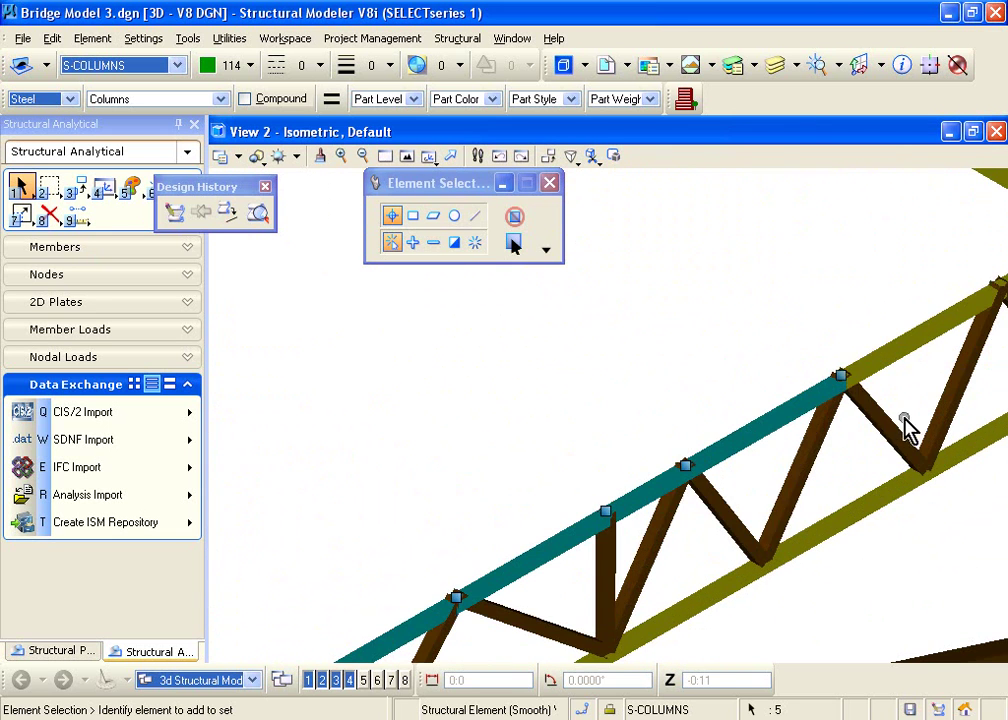
left_click(876, 368)
middle_click_drag(820, 405, 675, 477)
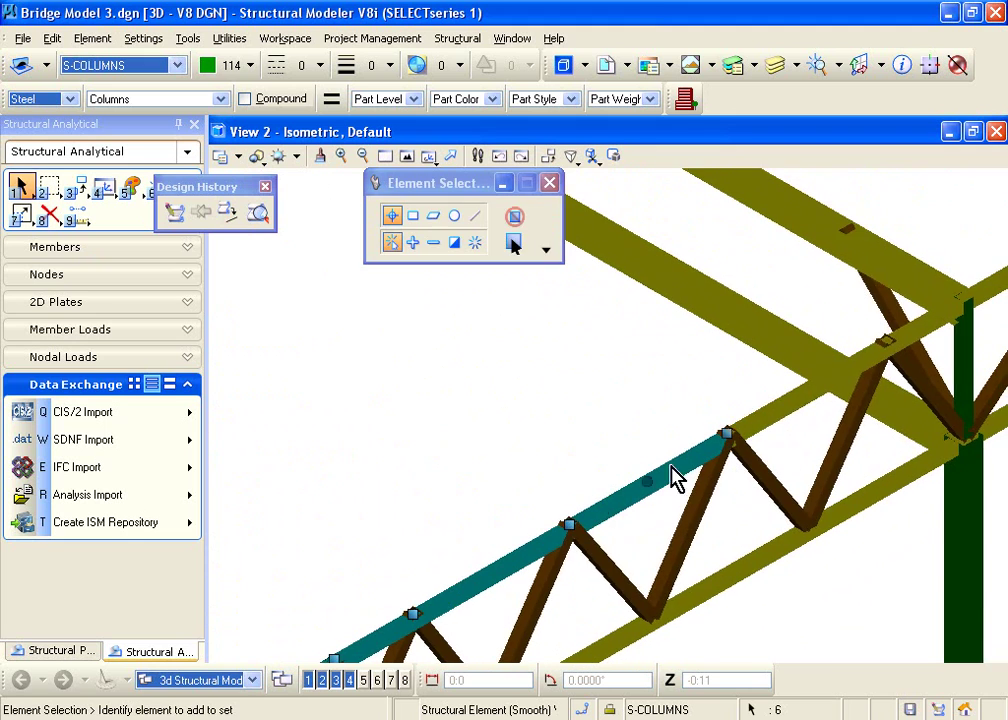
left_click(783, 410)
left_click(926, 338)
- Extend the selection along the front truss's top chord from the first green post to the second one
scroll(904, 376, "down", 3)
middle_click_drag(904, 376, 610, 400)
scroll(666, 457, "up", 3)
scroll(575, 522, "up", 2)
left_click(477, 536)
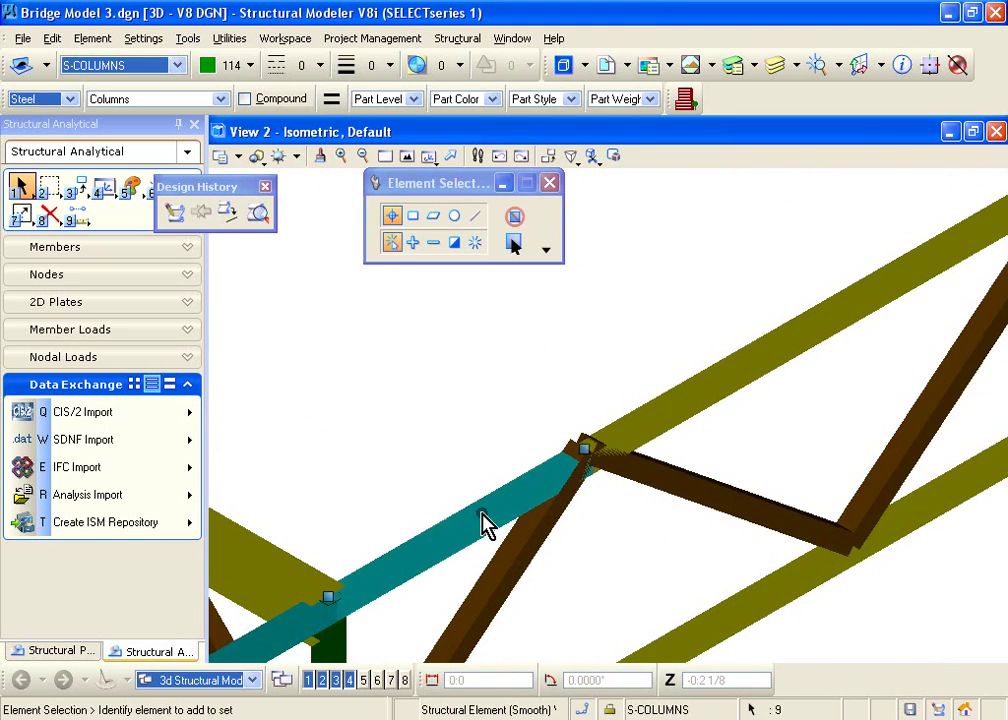
left_click(670, 407)
scroll(826, 418, "down", 3)
scroll(826, 418, "up", 3)
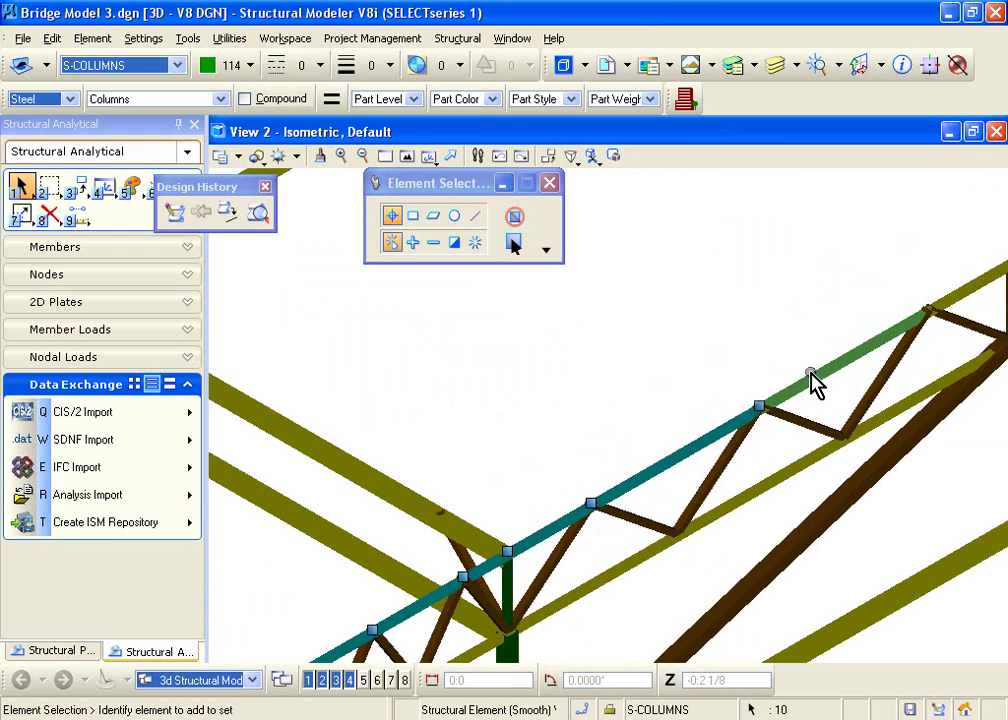
left_click(900, 304)
middle_click_drag(900, 304, 364, 569)
left_click(628, 440)
left_click(711, 386)
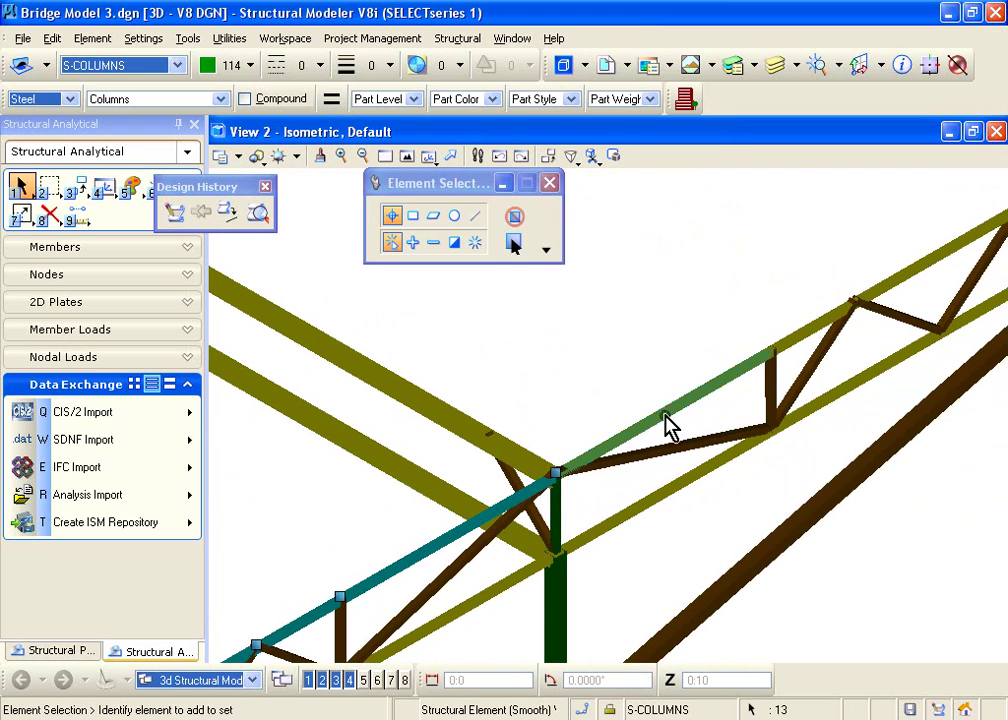
- Add the top-chord members between the second green post and the far support tower to the selection
left_click(700, 389)
left_click(812, 332)
left_click(896, 333)
scroll(850, 360, "down", 5)
scroll(707, 448, "up", 6)
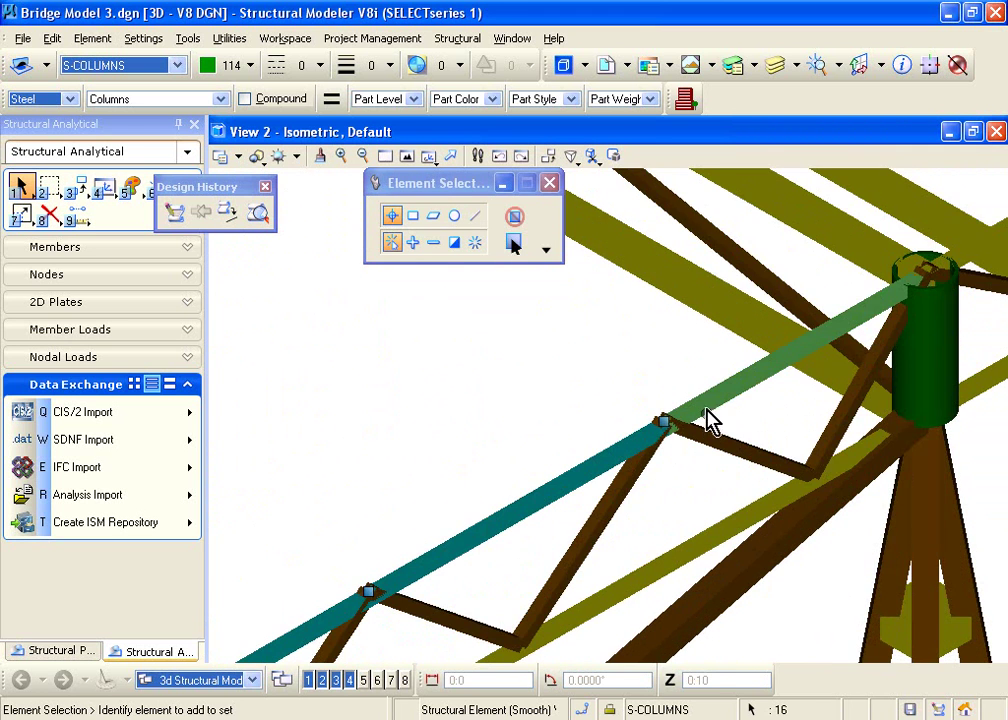
left_click(720, 398)
- Add the first top-chord members beyond the far support tower to the selection
middle_click_drag(793, 387, 416, 558)
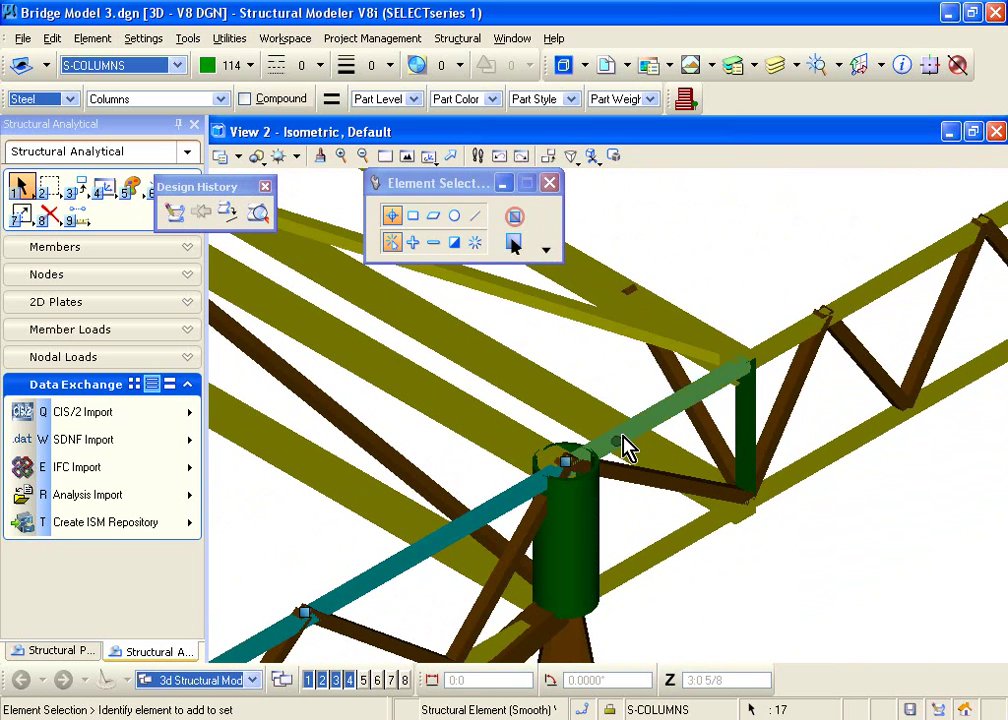
left_click(635, 438)
left_click(790, 345)
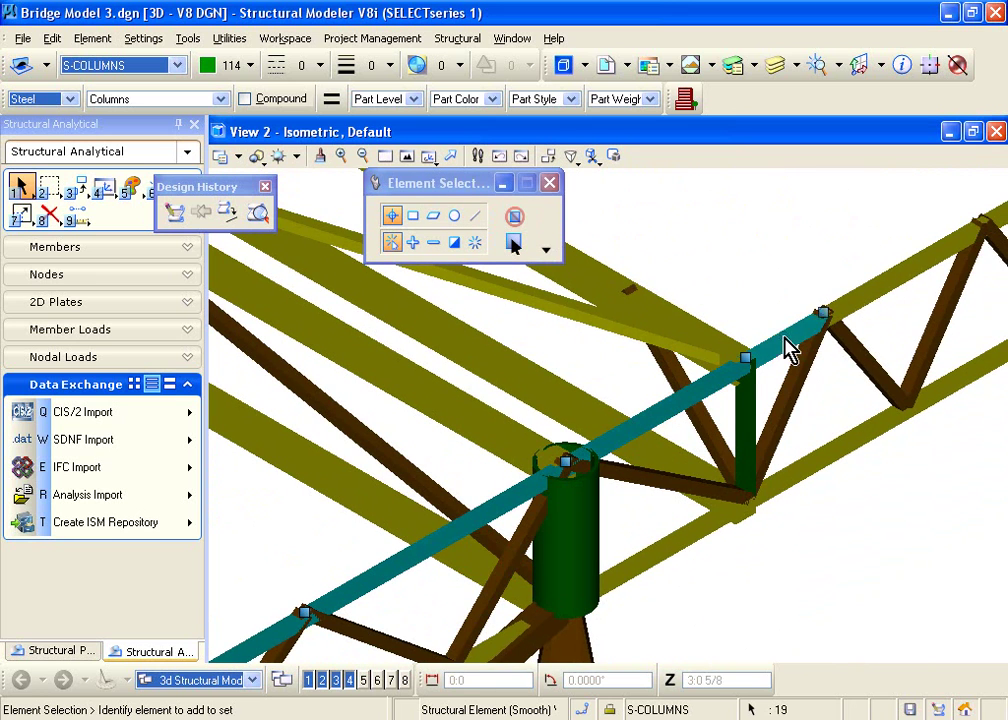
left_click(870, 290)
scroll(908, 300, "down", 4)
scroll(908, 300, "up", 3)
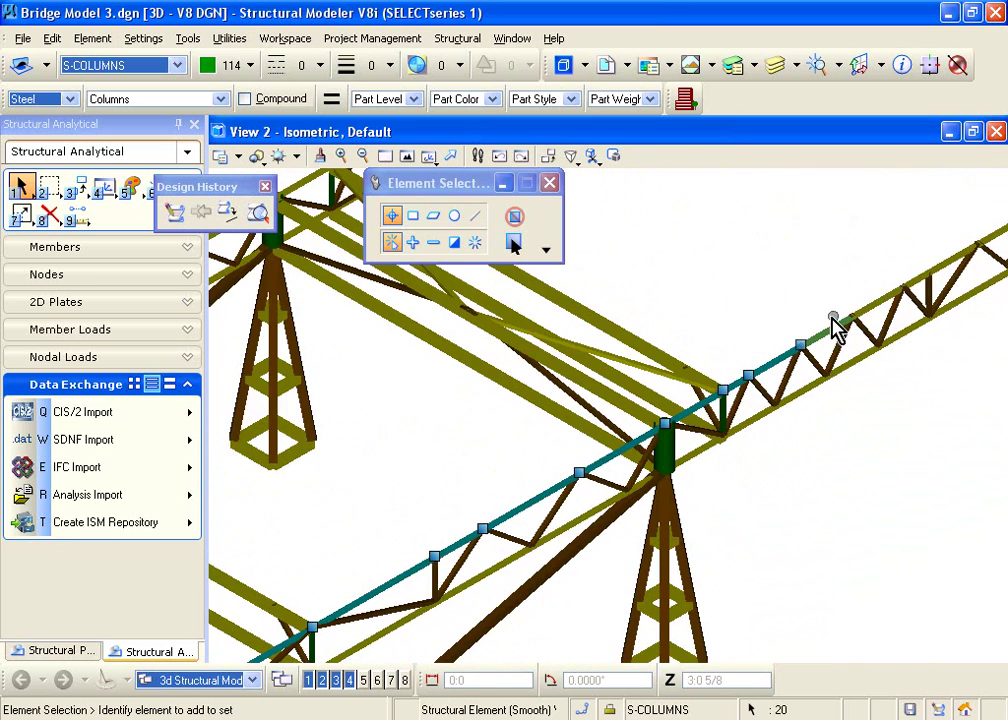
left_click(898, 312)
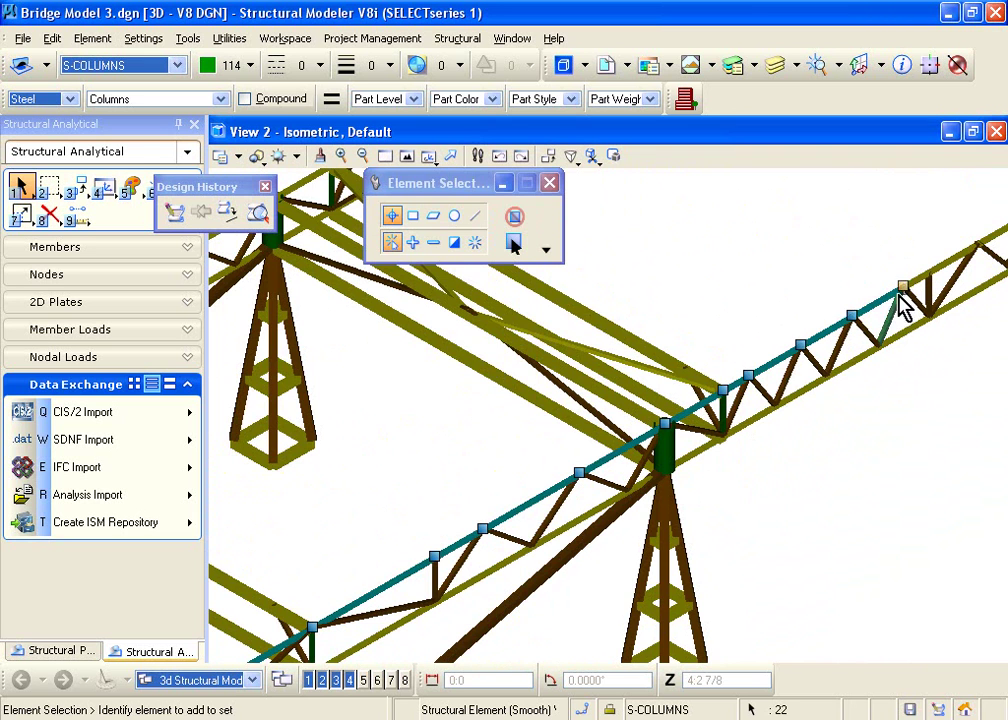
left_click(891, 315)
- Add the remaining top-chord members to the far end of the front truss to the selection
middle_click_drag(891, 317, 657, 490)
left_click(637, 497)
left_click(724, 453)
left_click(803, 405)
scroll(785, 416, "up", 4)
scroll(700, 420, "down", 6)
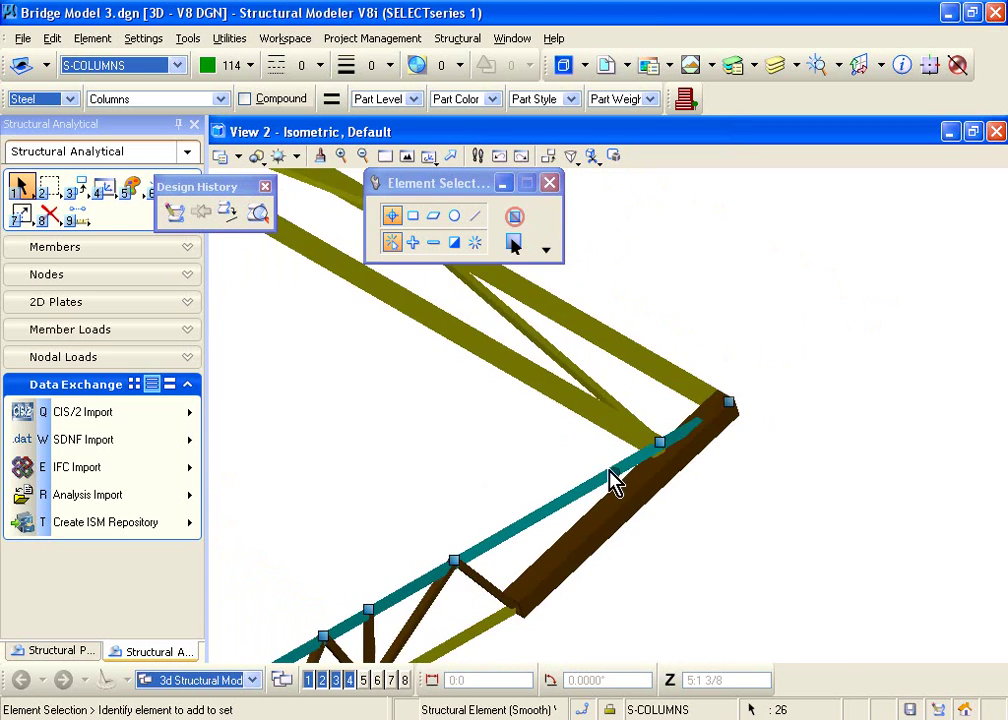
middle_click_drag(290, 450, 335, 452)
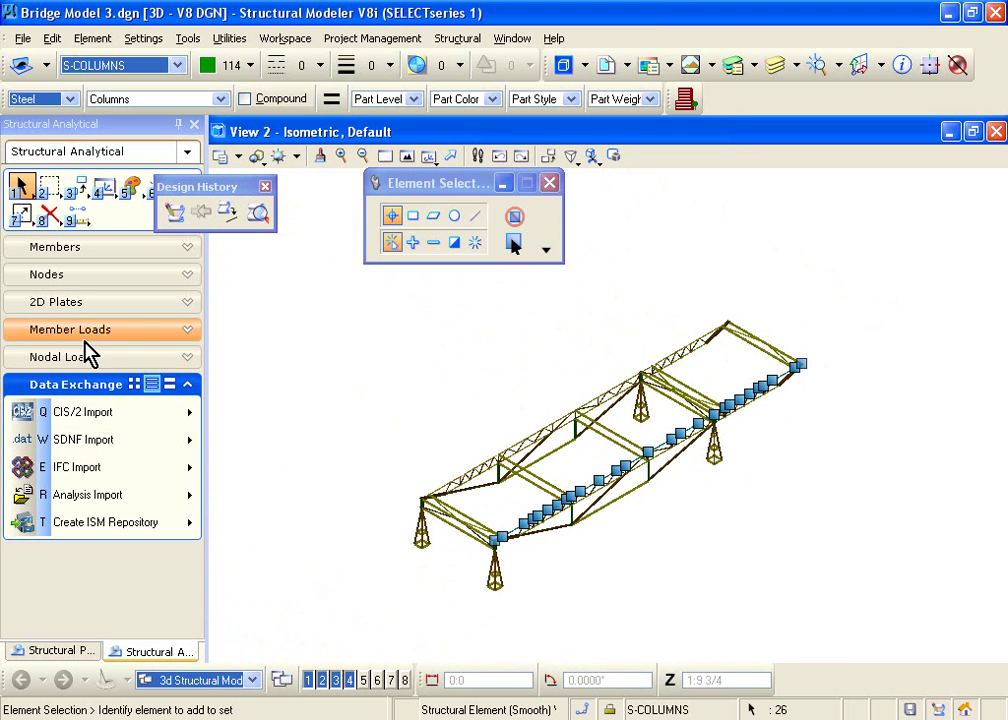
- Join the selected top-chord members of the front truss into one with the Join Members tool
left_click(90, 651)
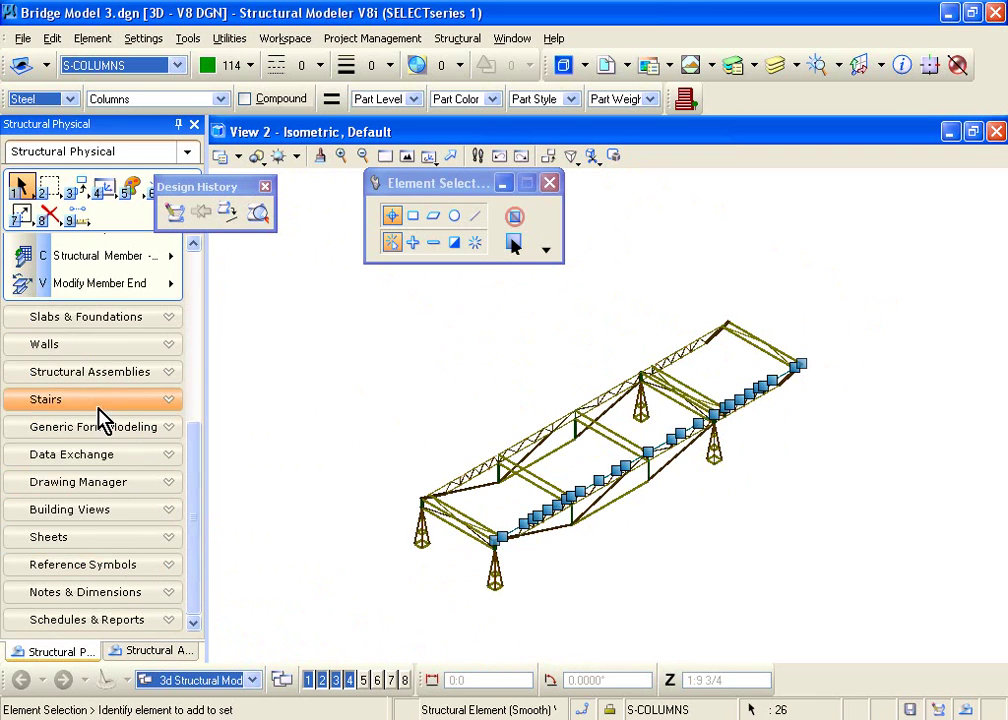
left_click(167, 286)
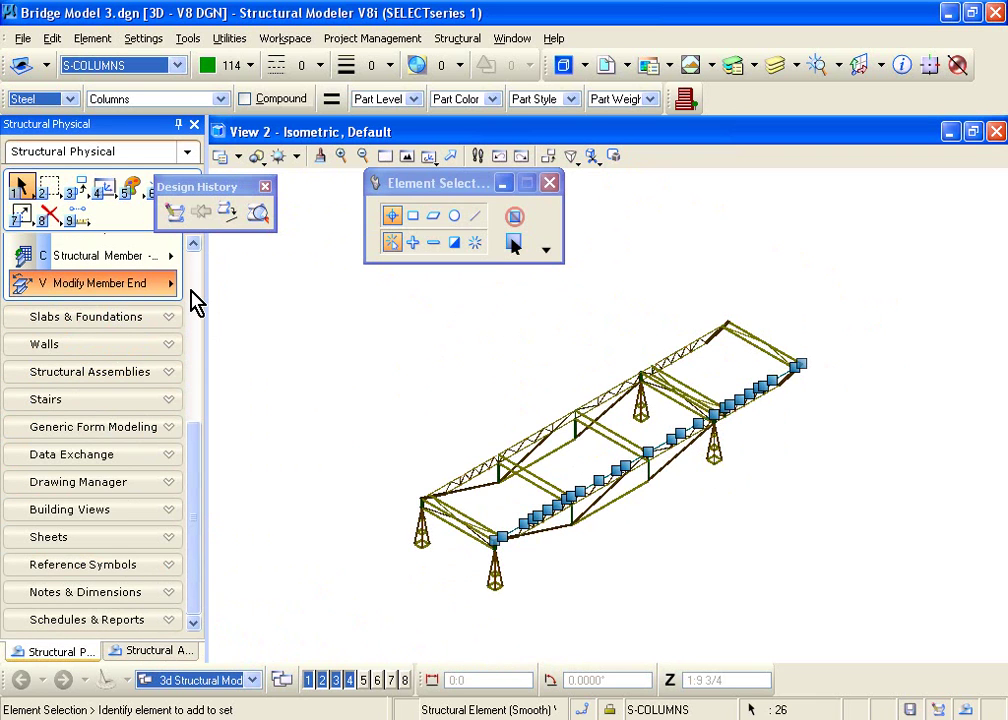
left_click(176, 258)
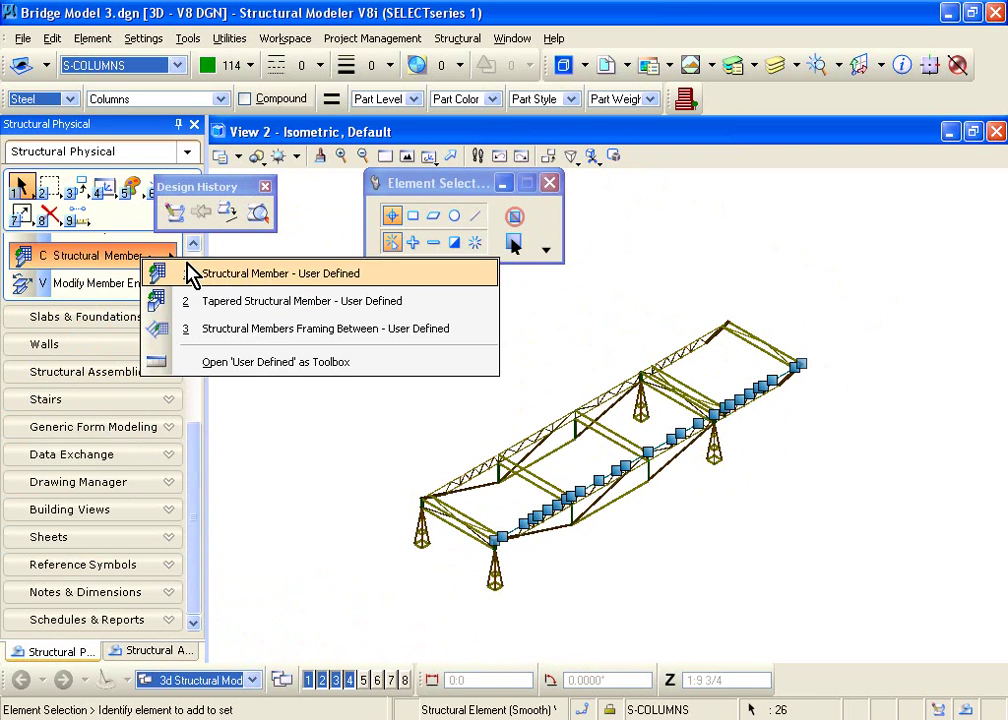
scroll(195, 465, "up", 3)
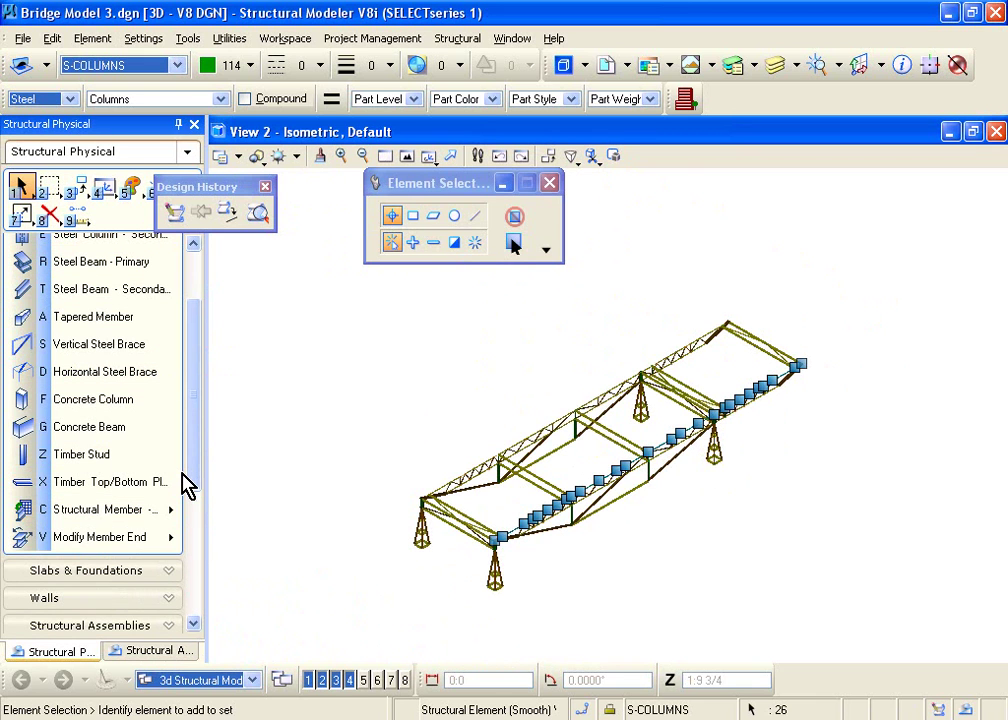
left_click(140, 537)
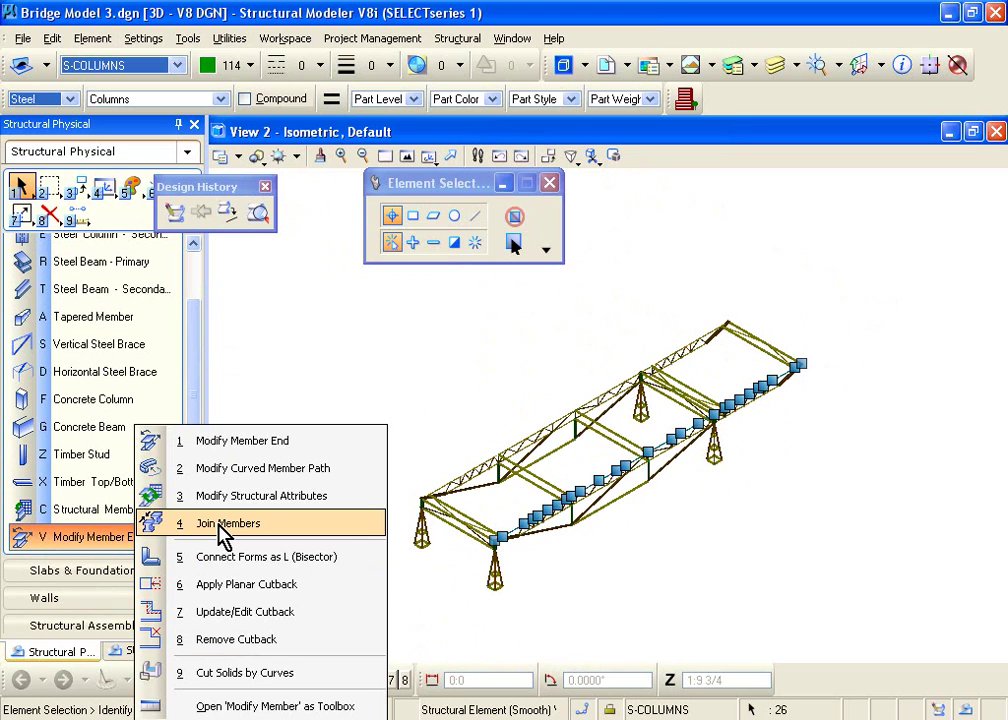
left_click(222, 535)
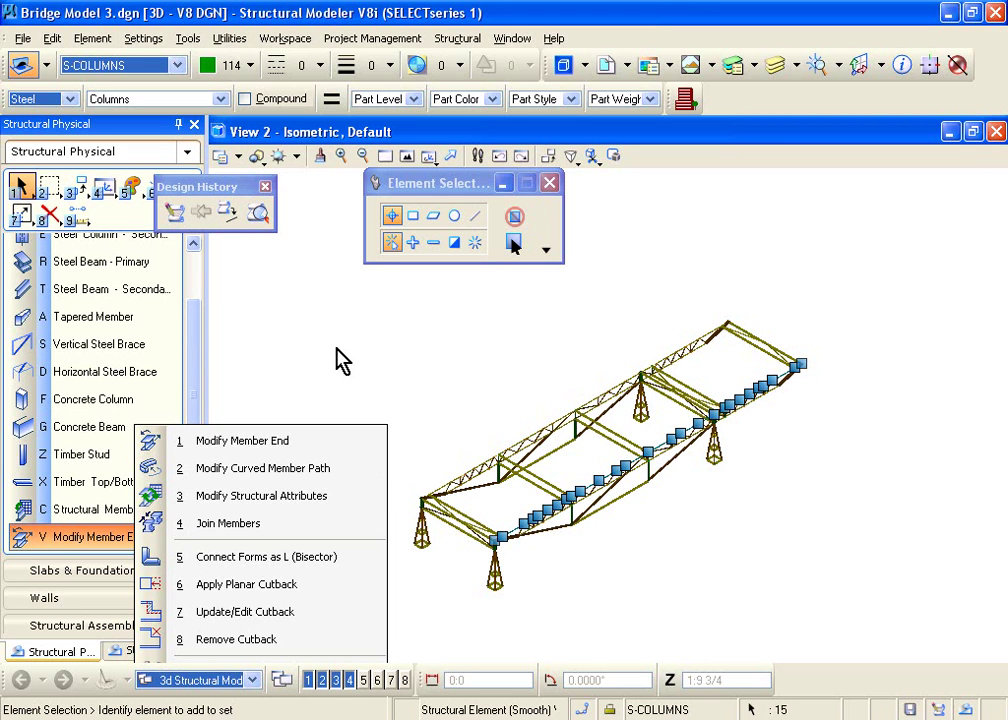
key("4")
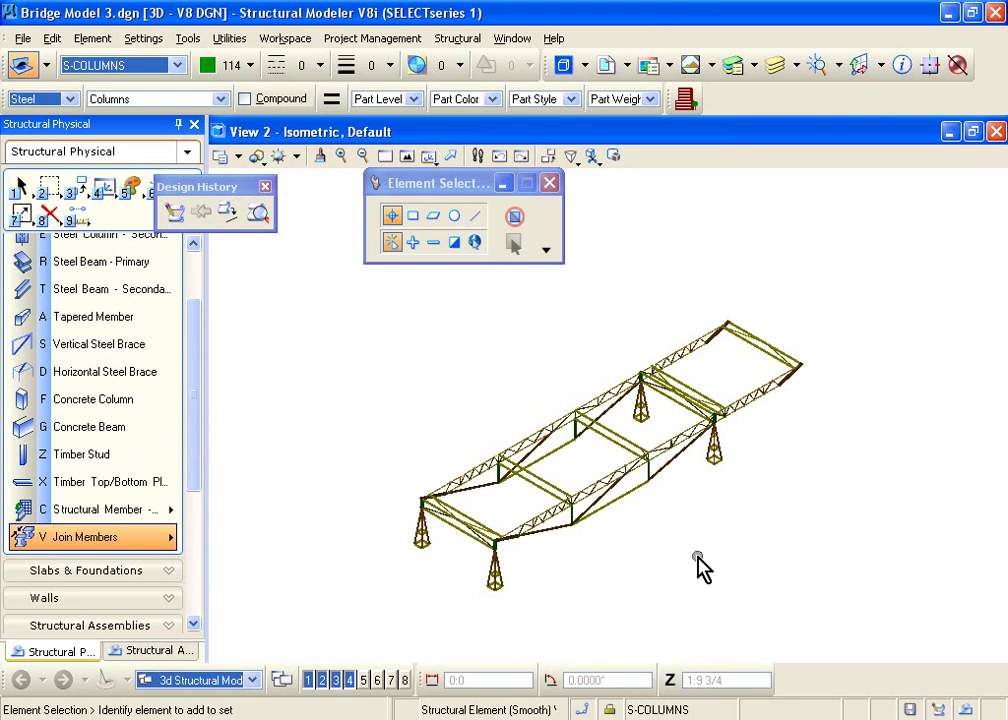
- Inspect the front truss's joined top chord and open its structural attributes for modification
scroll(610, 515, "up", 10)
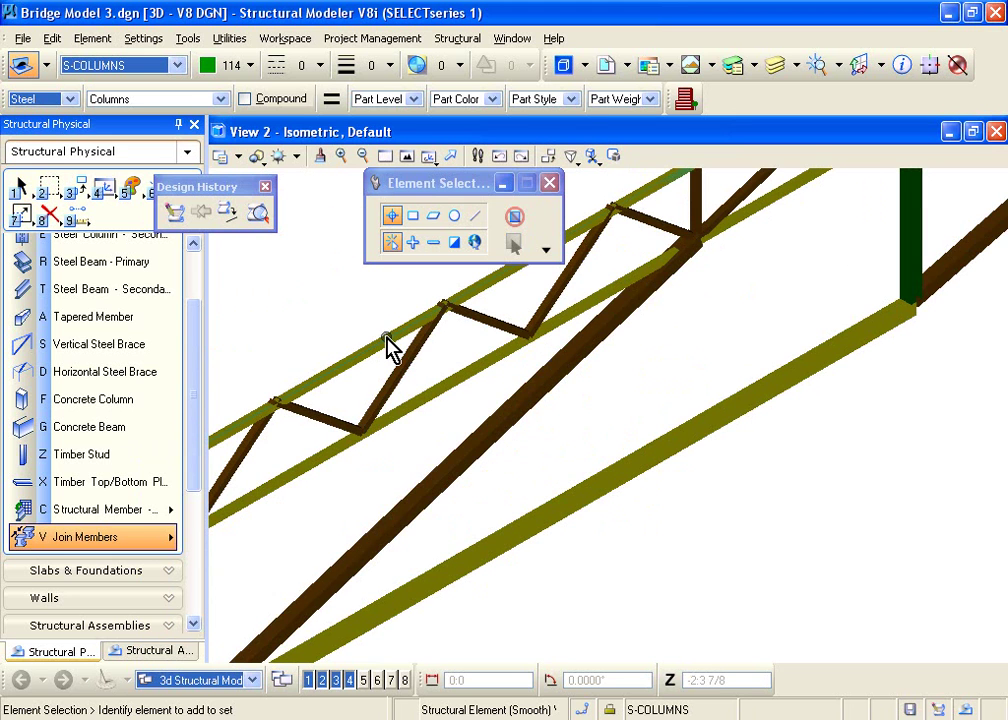
scroll(466, 400, "down", 5)
middle_click_drag(640, 490, 705, 592)
scroll(705, 592, "down", 5)
middle_click_drag(850, 410, 684, 420)
scroll(684, 420, "up", 5)
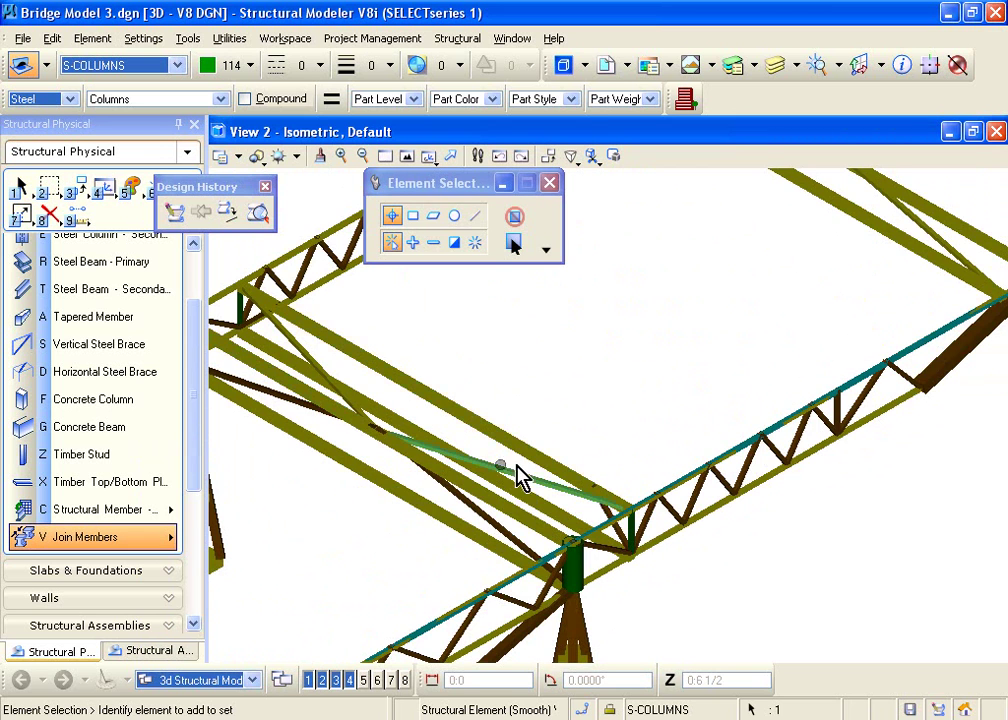
scroll(642, 455, "up", 4)
double_click(869, 600)
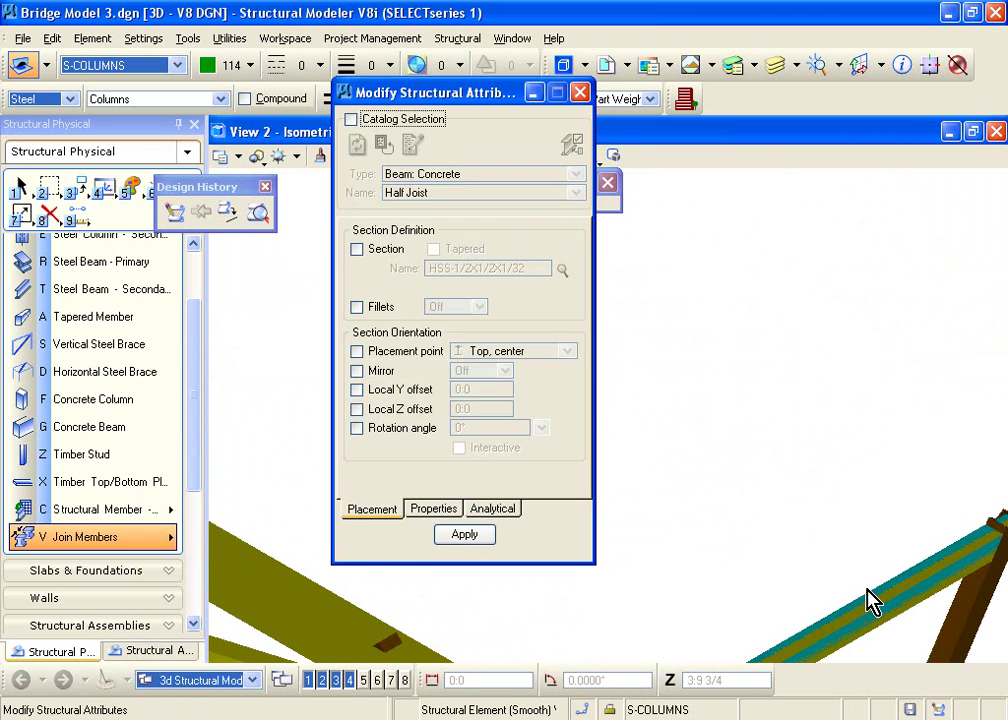
- Set the joined top chord's local Z offset to 0:0 1/2 and apply the attribute change
left_click(357, 409)
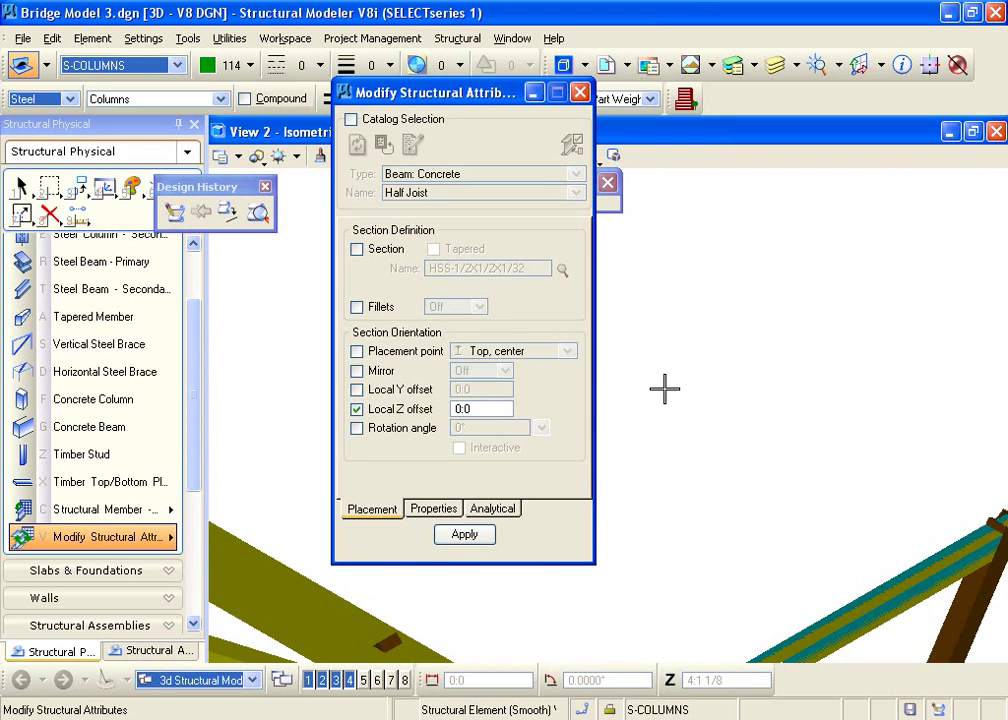
type("5")
left_click(492, 537)
scroll(660, 555, "down", 2)
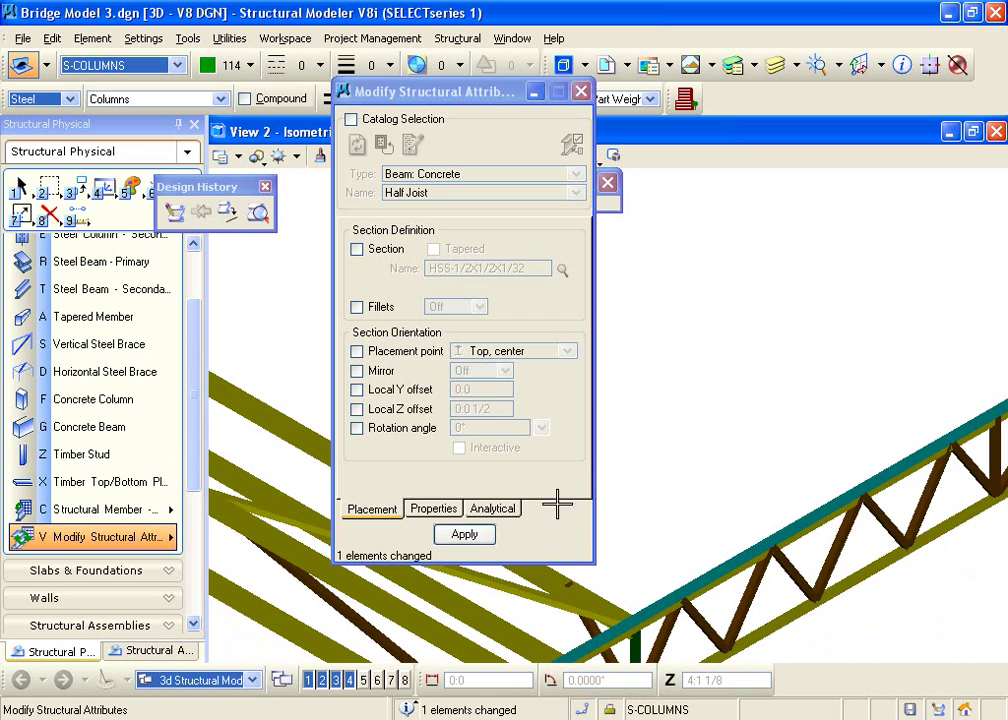
scroll(765, 528, "up", 2)
scroll(783, 540, "down", 3)
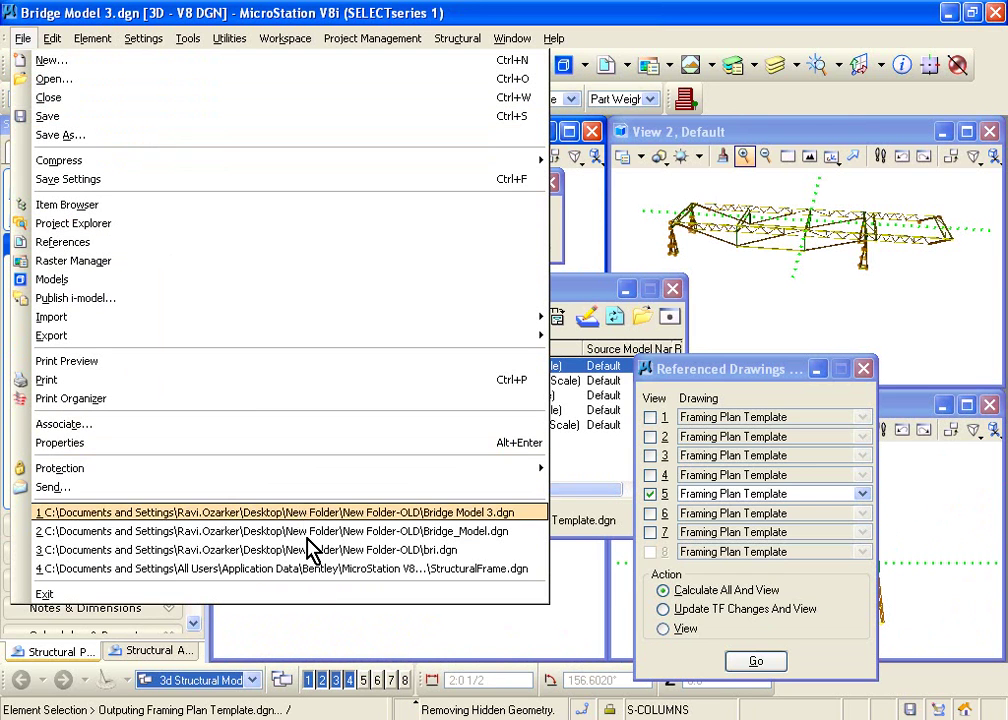
- Open the recent file Bridge_Model.dgn, enlarge the isometric view to full size and fit the whole bridge in it
left_click(308, 532)
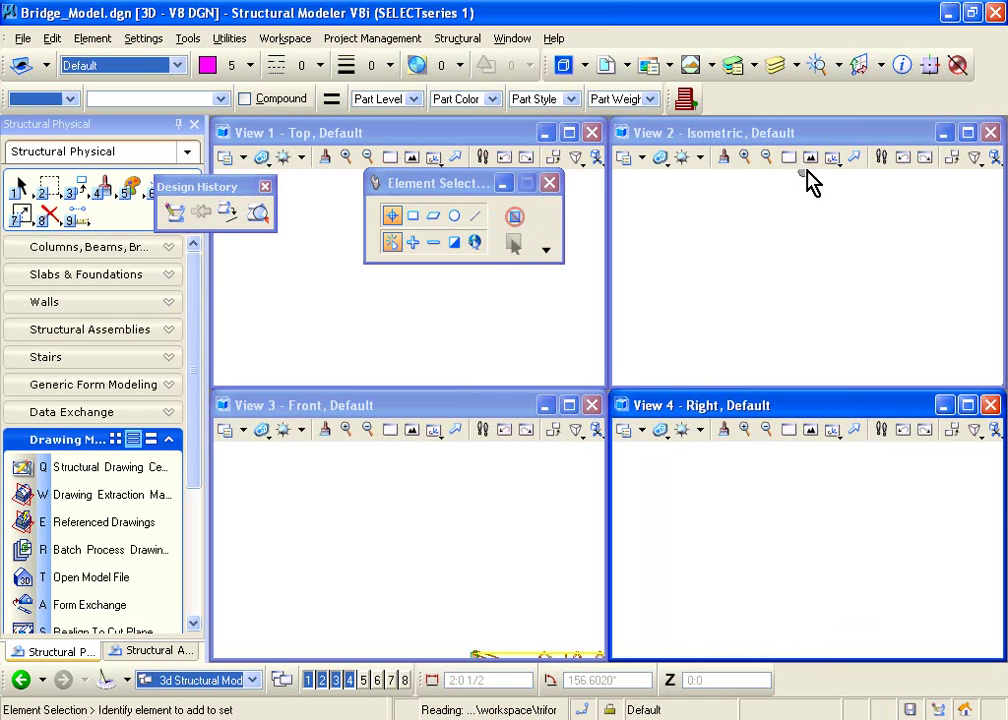
left_click(812, 160)
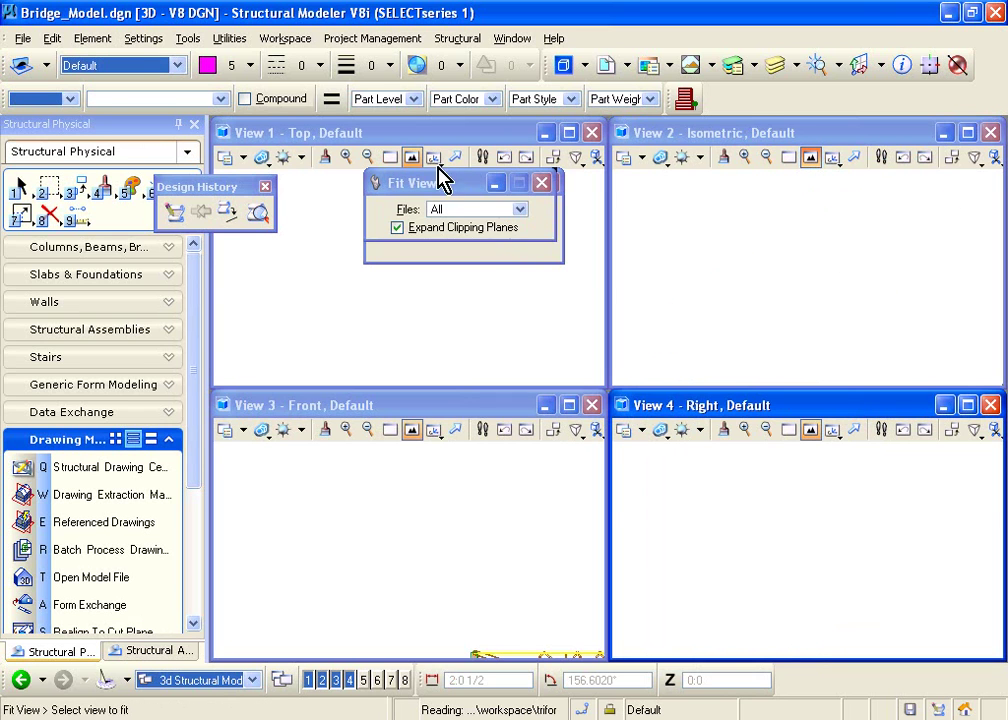
double_click(733, 138)
left_click(405, 158)
- Set the isometric view's display style to Smooth and increase its brightness
left_click(258, 157)
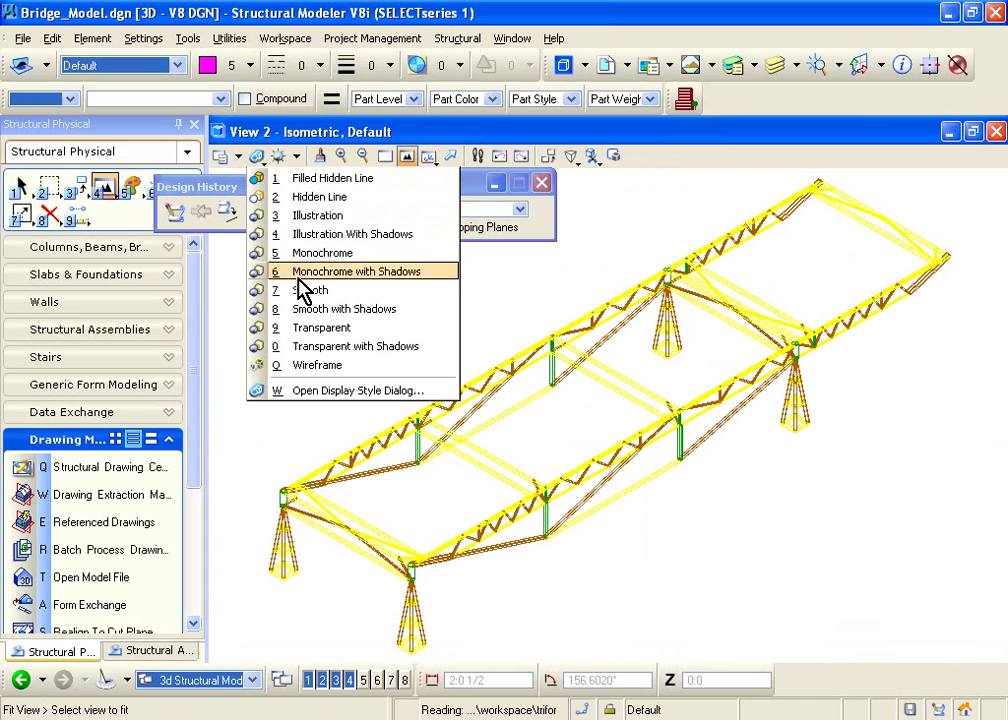
left_click(292, 290)
left_click(306, 191)
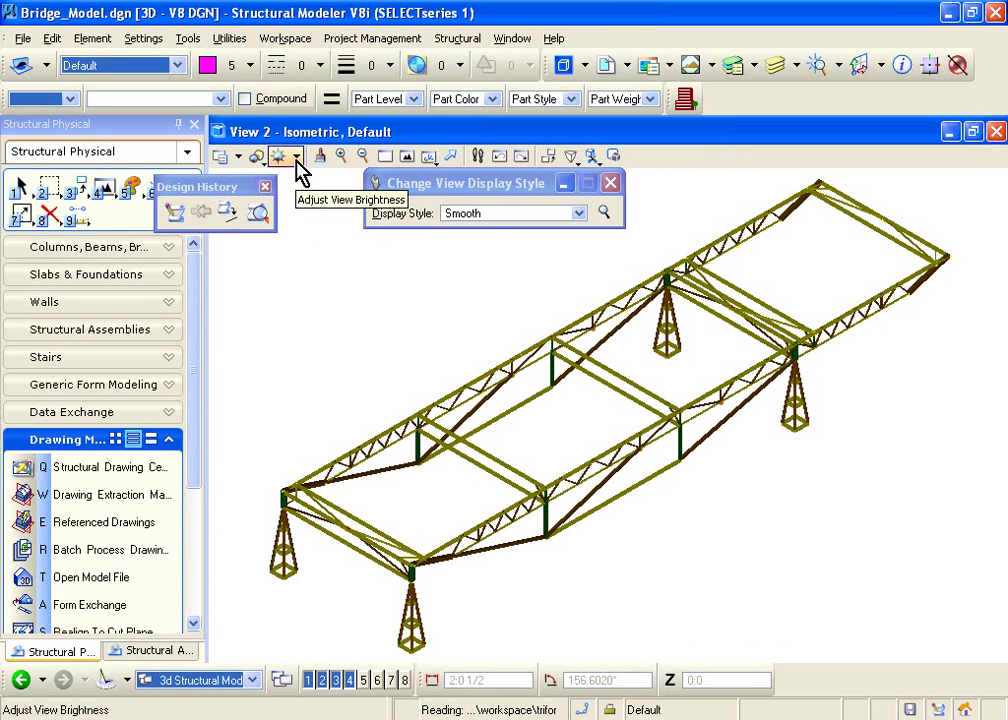
left_click(297, 161)
left_click_drag(326, 214, 415, 220)
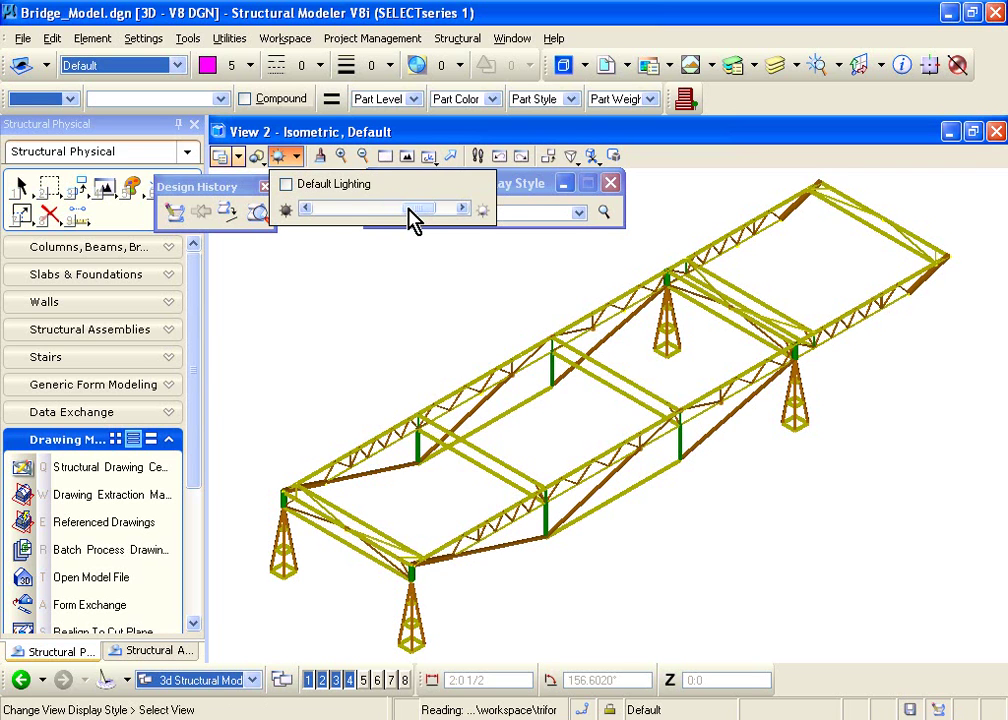
left_click(284, 160)
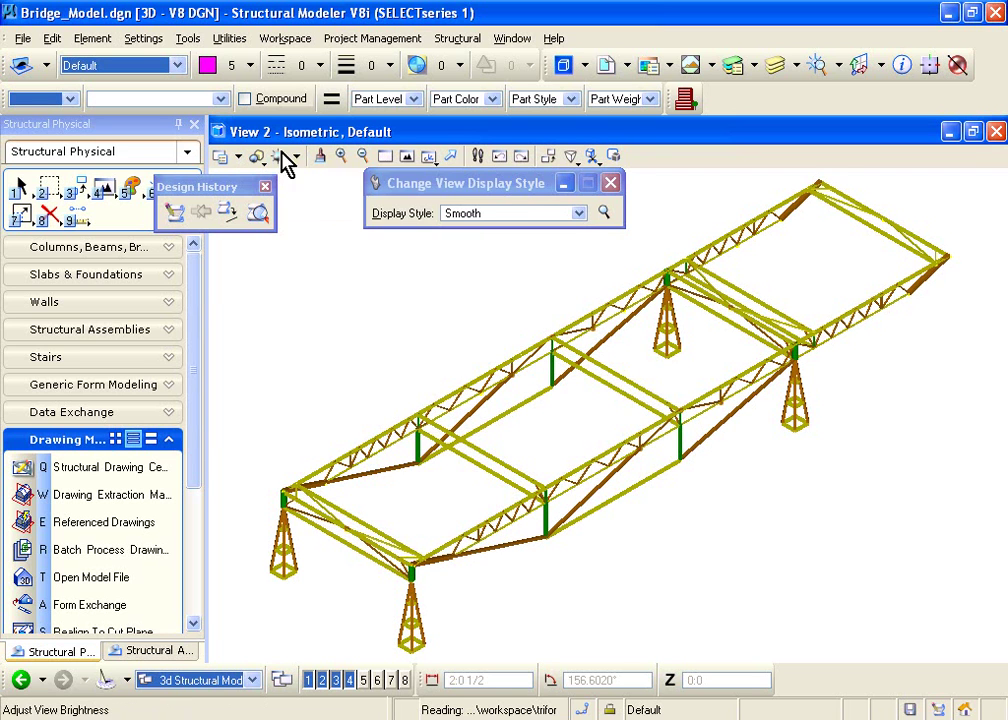
- Give the isometric view a perspective projection and rotate the bridge dynamically to look along it from another side
left_click(427, 158)
left_click(563, 158)
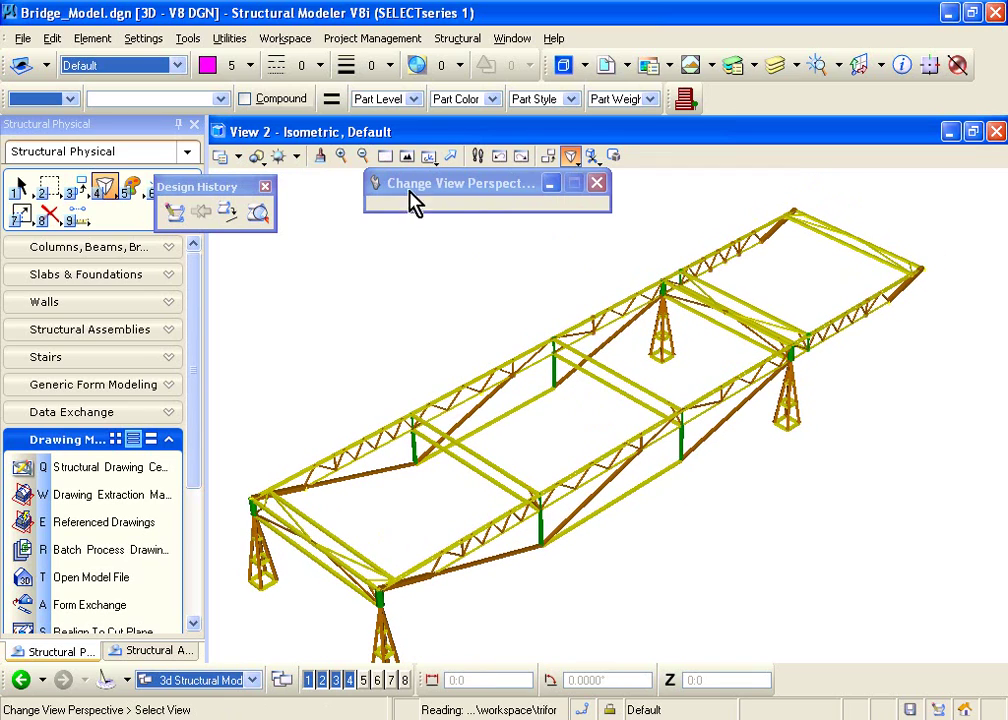
left_click(428, 157)
left_click_drag(603, 359, 360, 437)
scroll(606, 466, "up", 5)
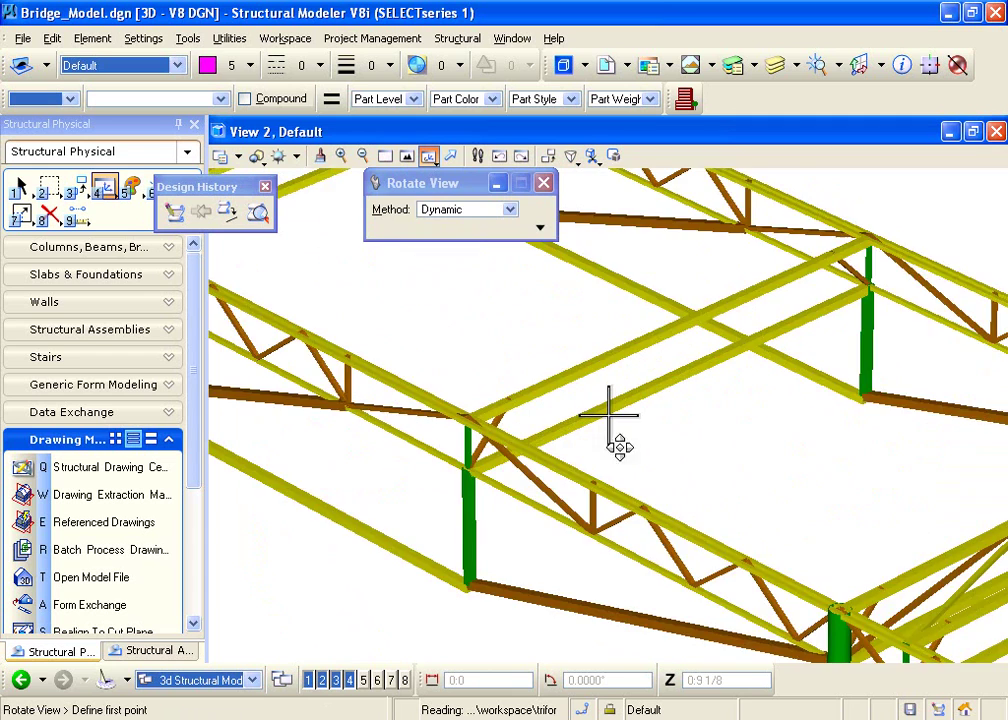
- Examine the near truss's top chord as a single member by selecting it, and clear the selection
scroll(504, 551, "down", 2)
scroll(560, 568, "up", 3)
scroll(549, 556, "down", 5)
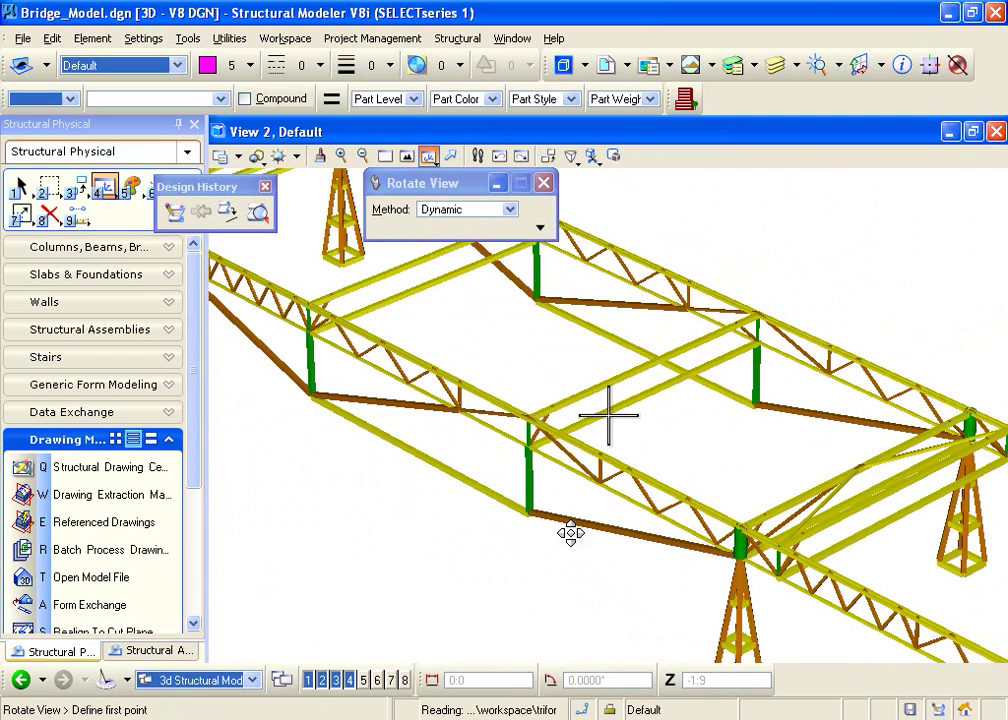
scroll(542, 457, "up", 3)
key("Escape")
left_click(283, 395)
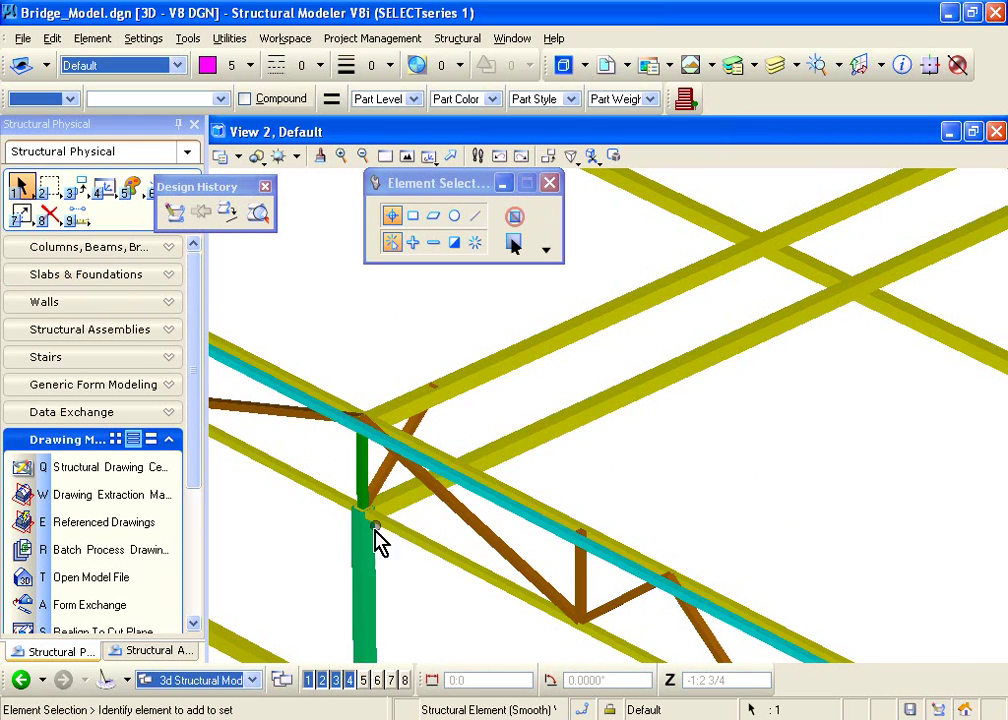
scroll(568, 420, "down", 3)
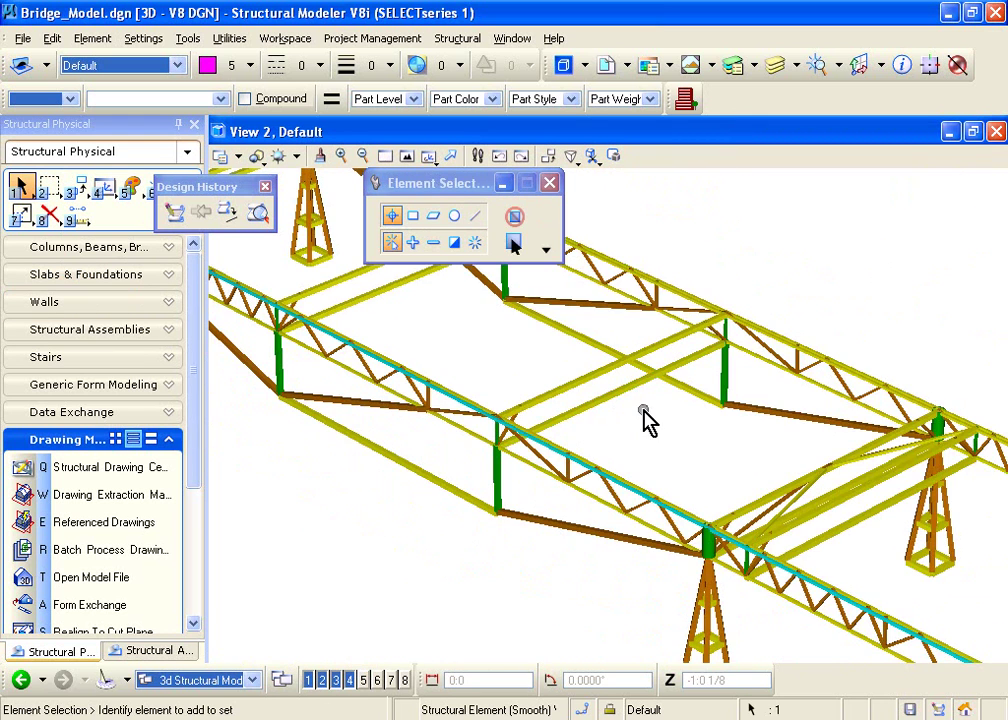
left_click(660, 452)
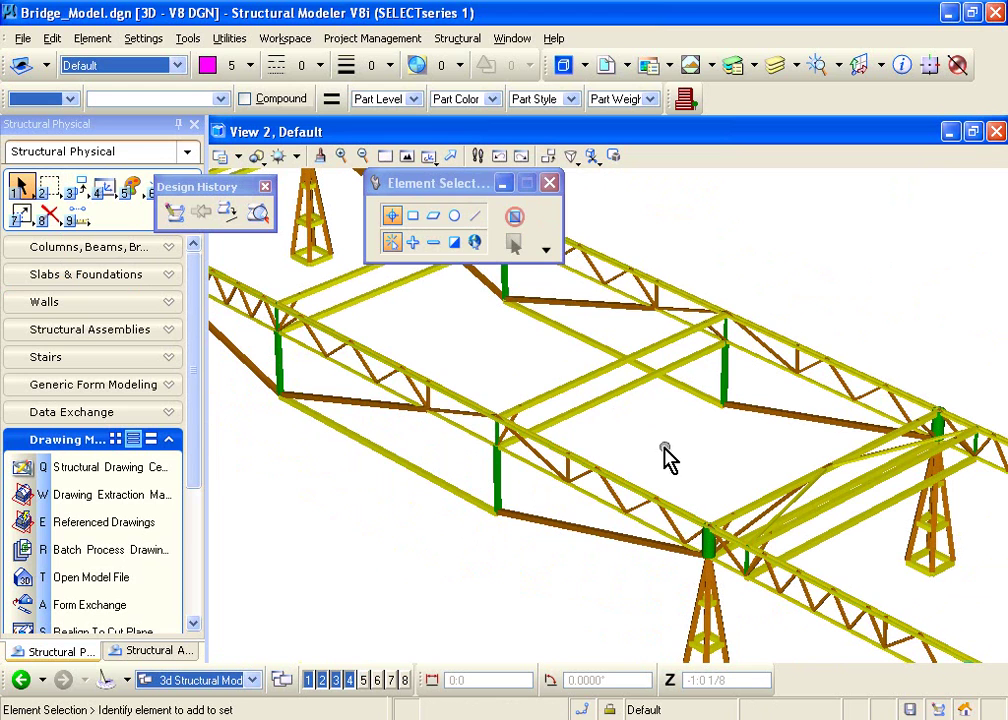
left_click(135, 523)
left_click(768, 659)
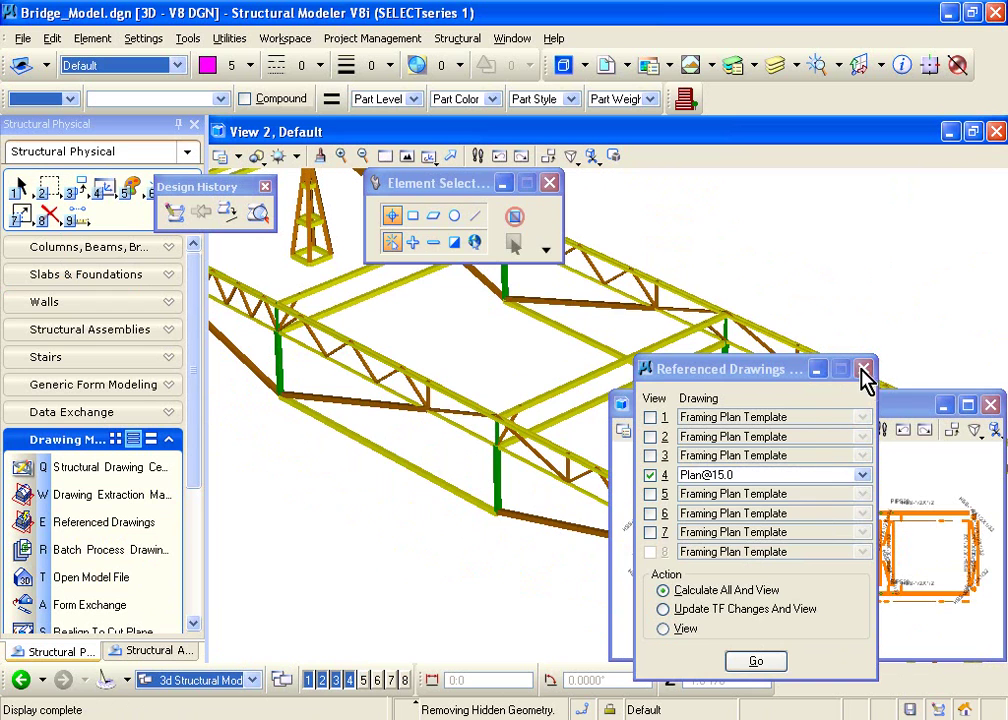
left_click_drag(738, 371, 365, 287)
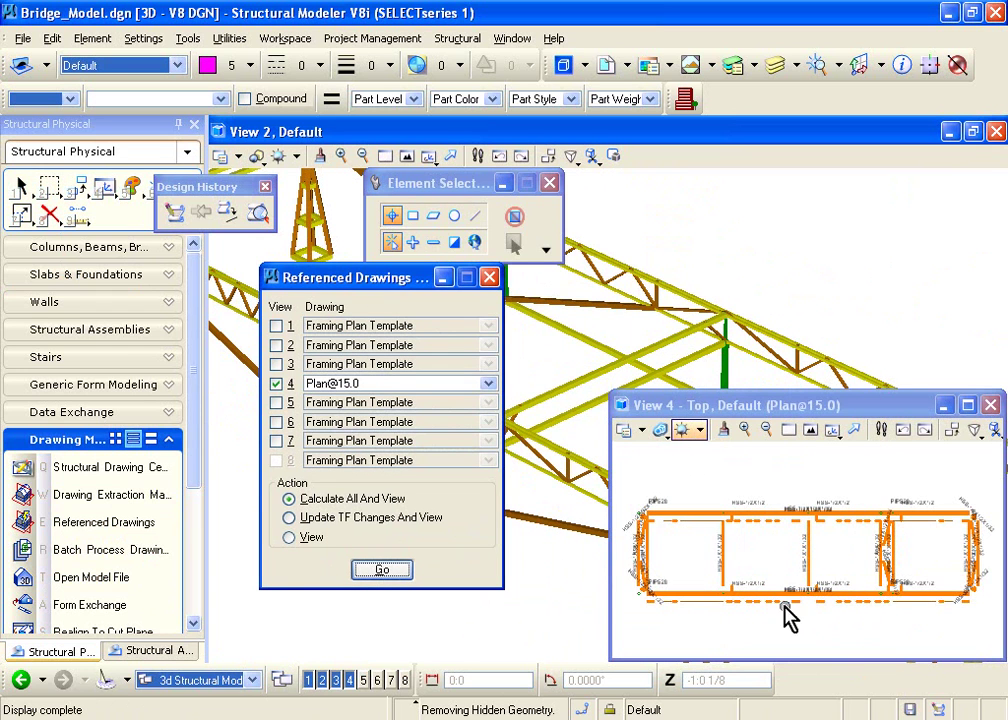
scroll(795, 572, "up", 5)
scroll(724, 560, "down", 3)
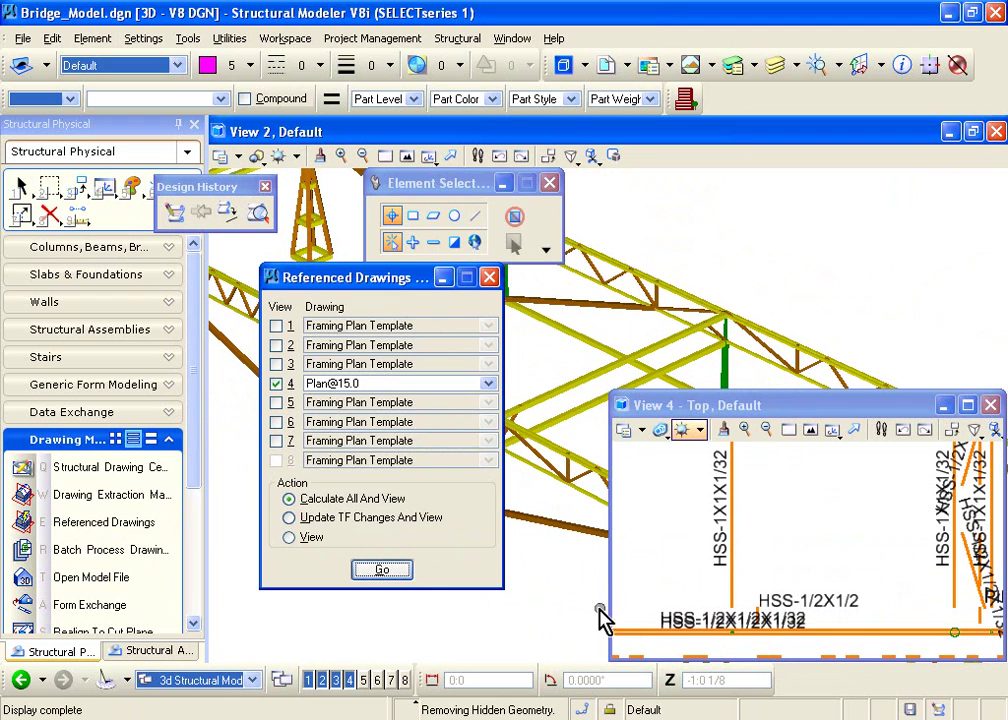
- Calculate the Framing Elevation Template drawing in View 4 and examine the truss elevation
left_click(362, 385)
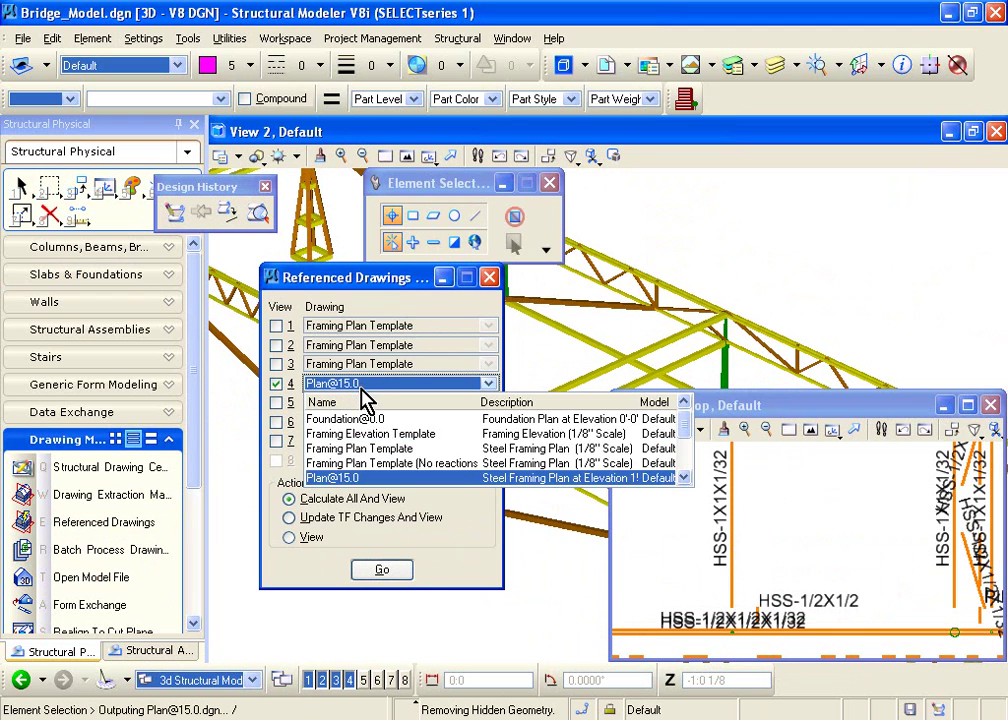
left_click(420, 434)
left_click(384, 568)
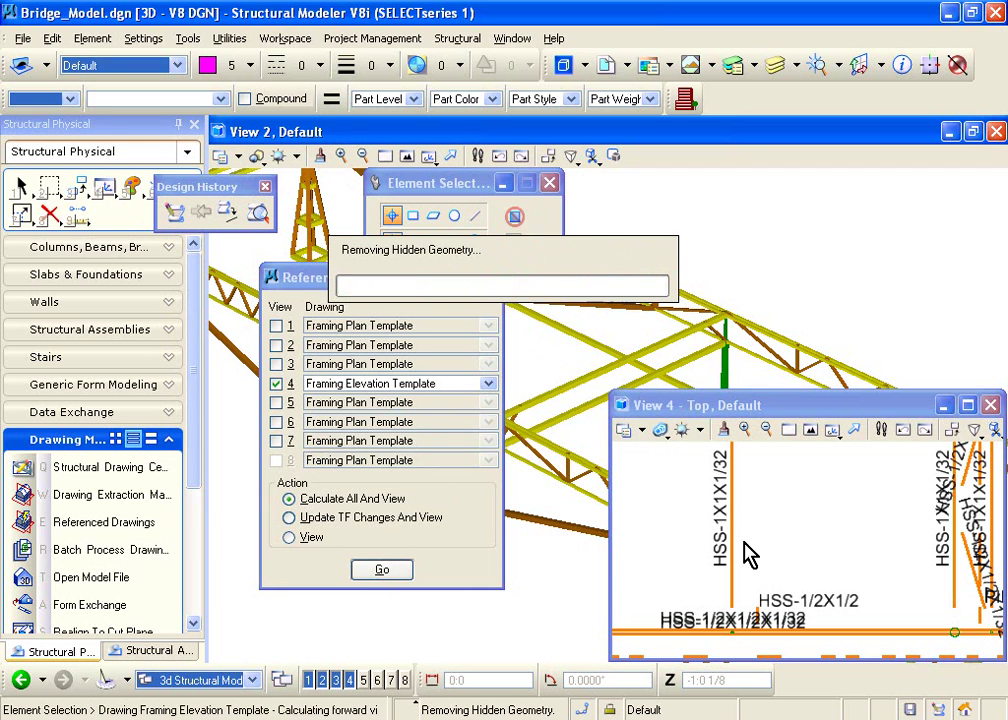
scroll(752, 540, "up", 4)
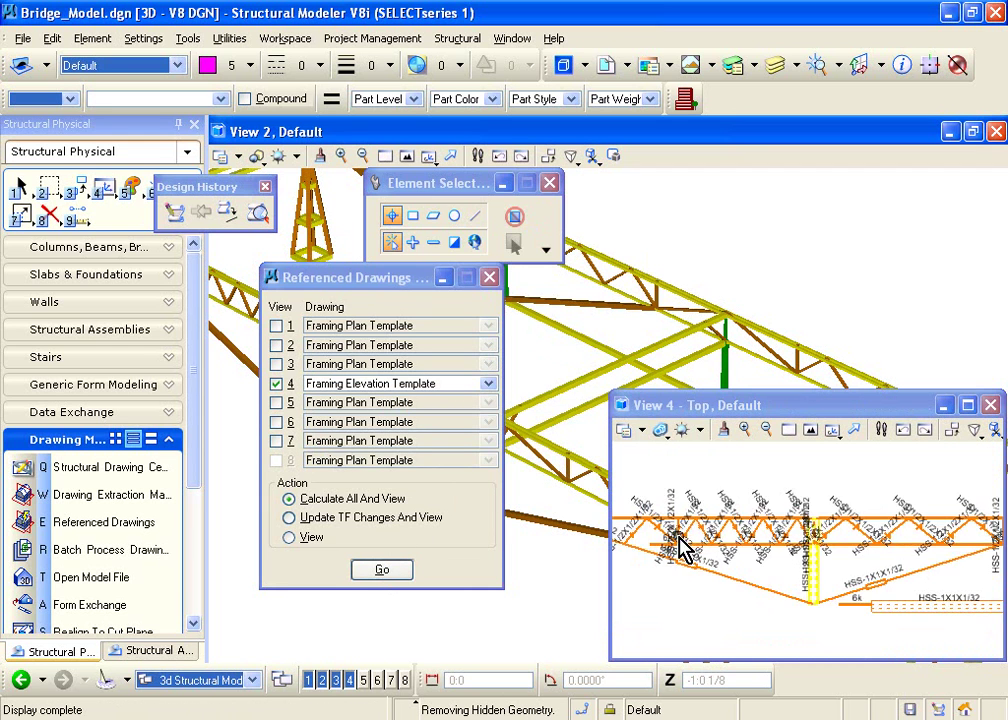
scroll(787, 466, "down", 3)
- Enlarge View 4 to full size, close the referenced drawings dialog and fit the whole framing elevation in the view
left_click(788, 430)
double_click(781, 404)
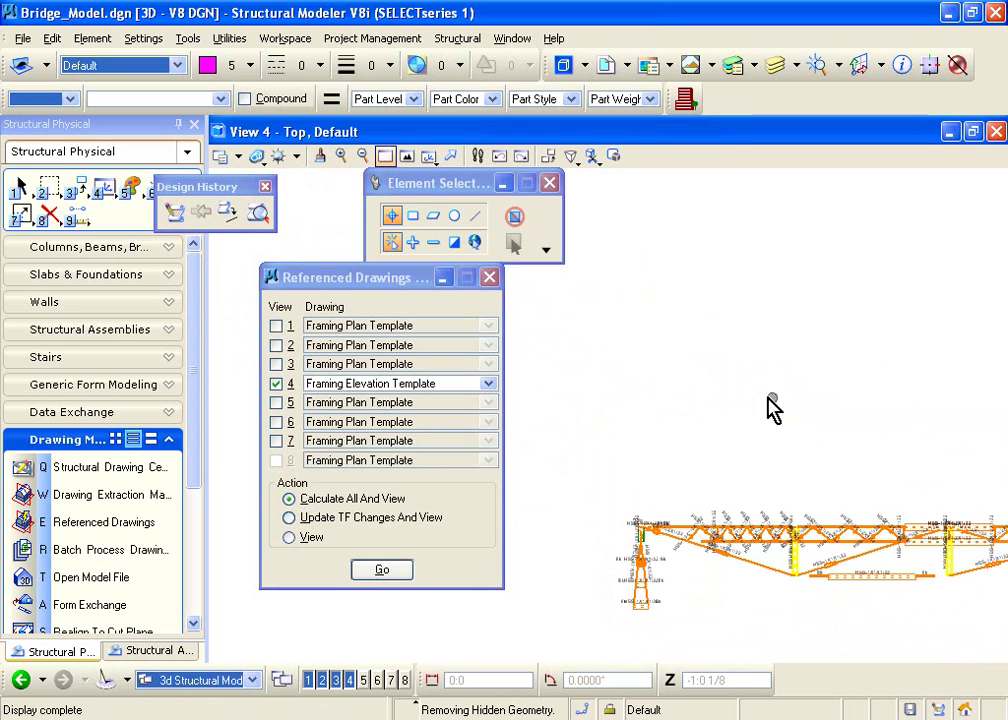
left_click(488, 277)
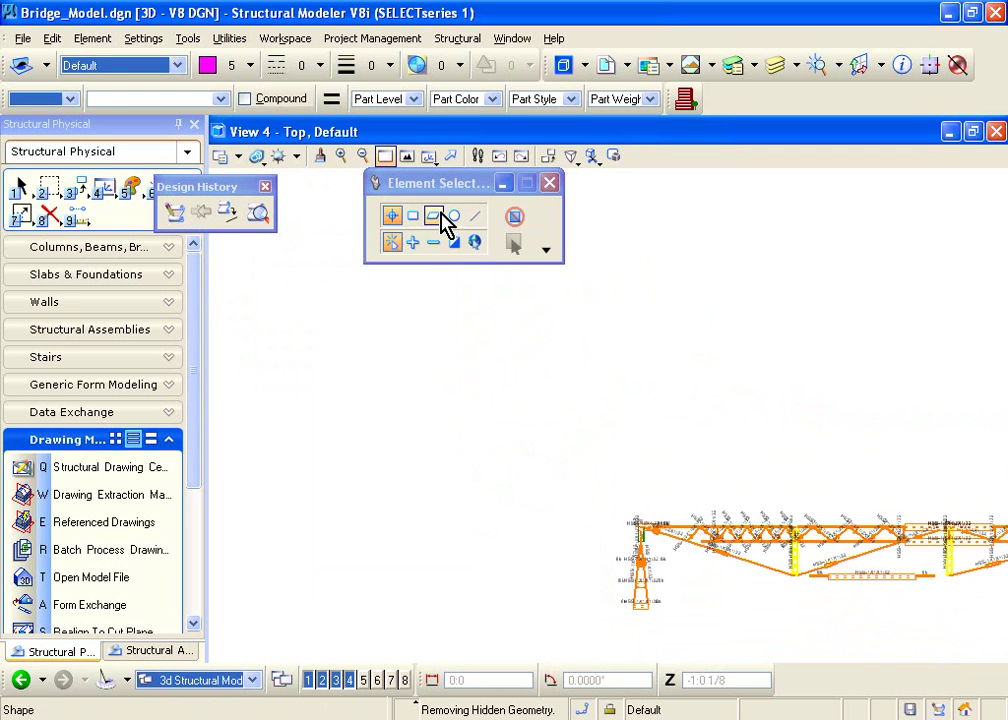
left_click(407, 156)
scroll(437, 368, "up", 2)
scroll(437, 370, "down", 2)
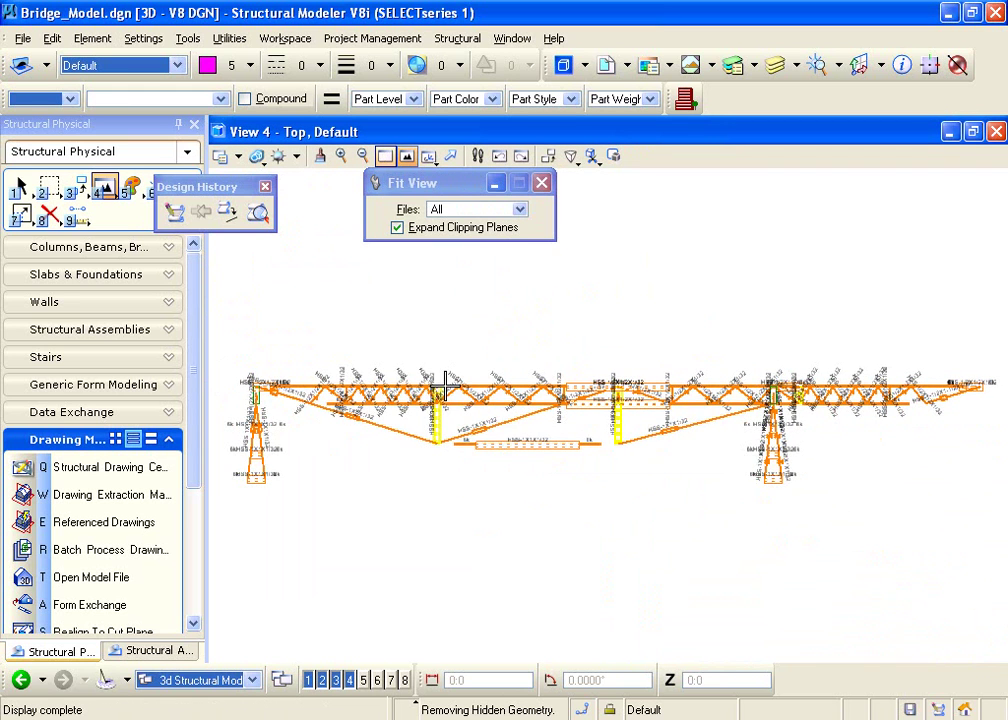